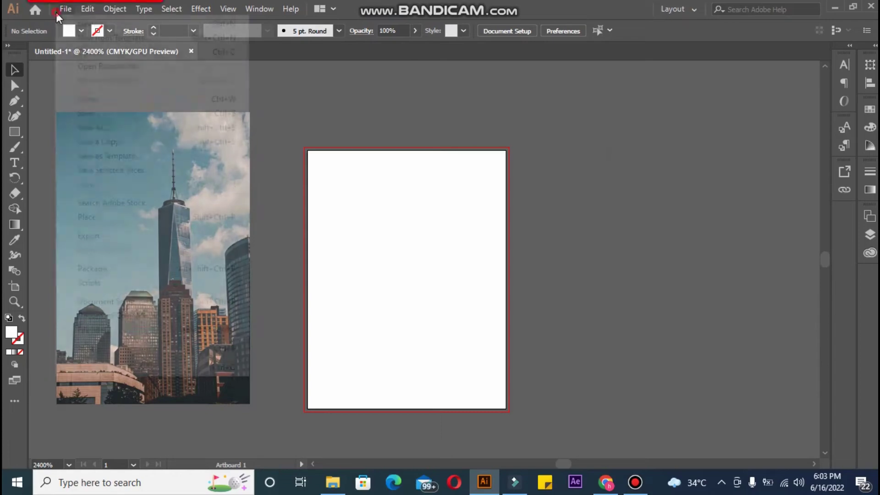
Create an 8.25 × 10.75 px document, then return to the Untitled-1 flyer tab.
click(78, 22)
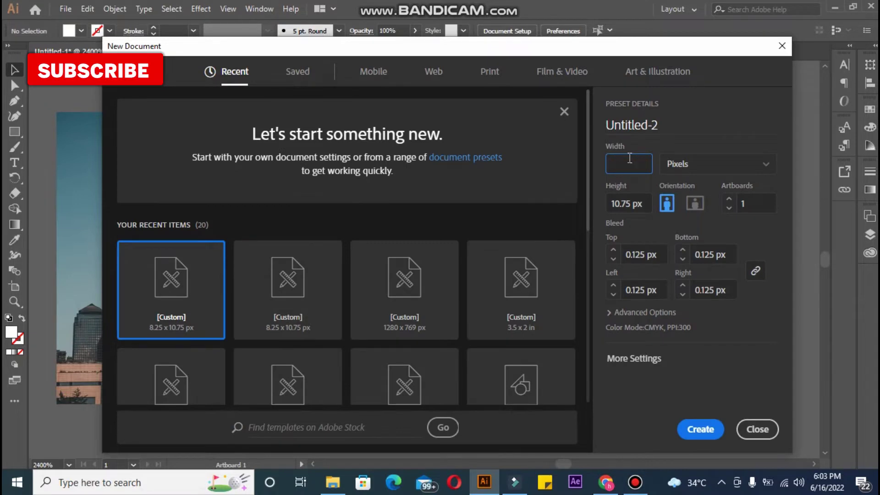
text(8.25)
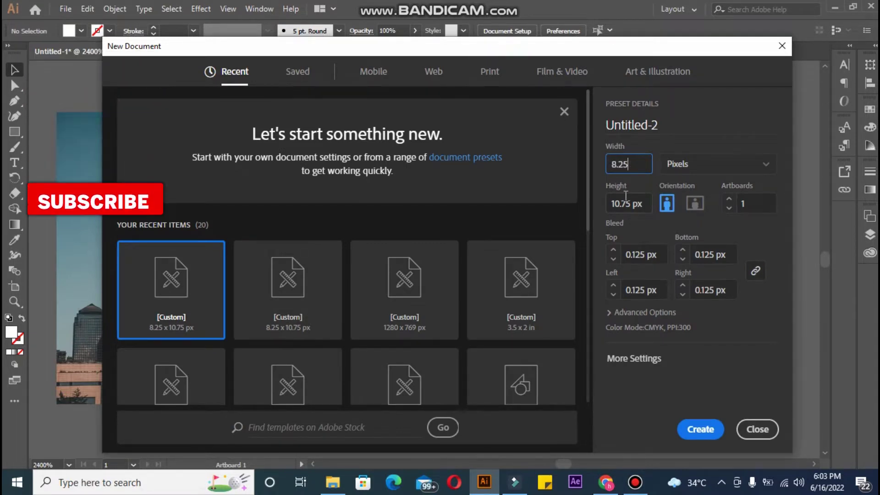
click(626, 202)
key(BackSpace)
text(1)
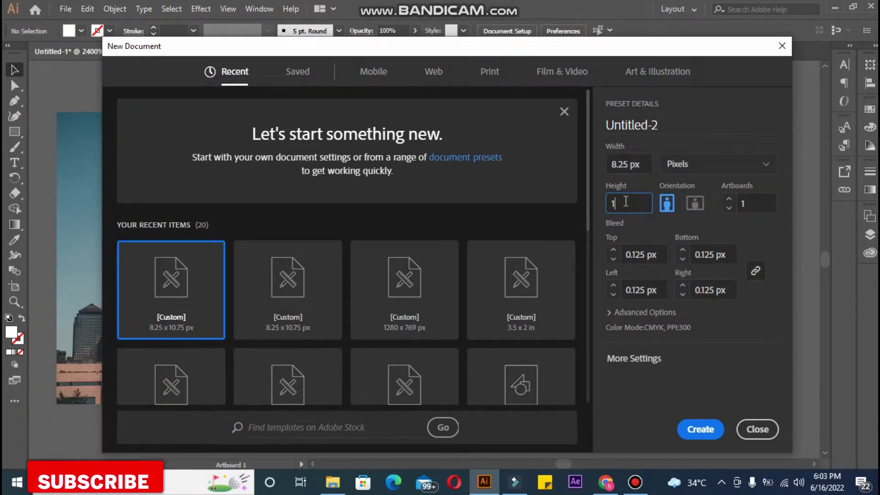
text(0.75)
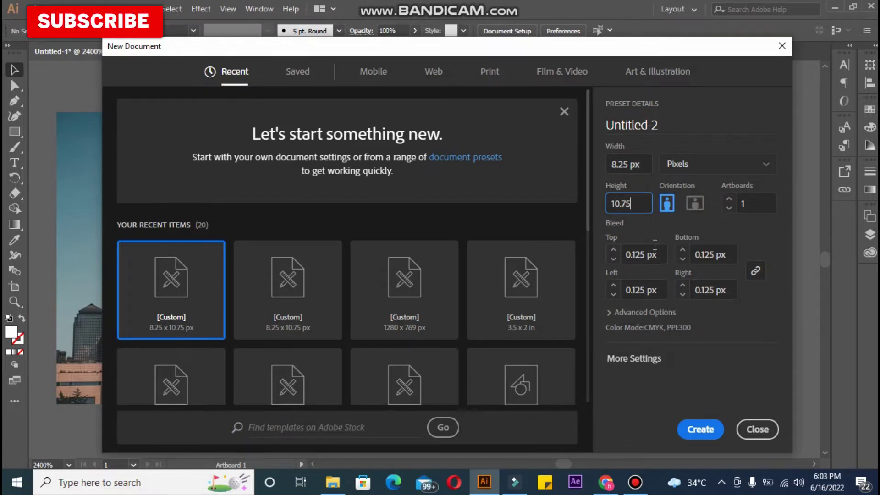
key(Tab)
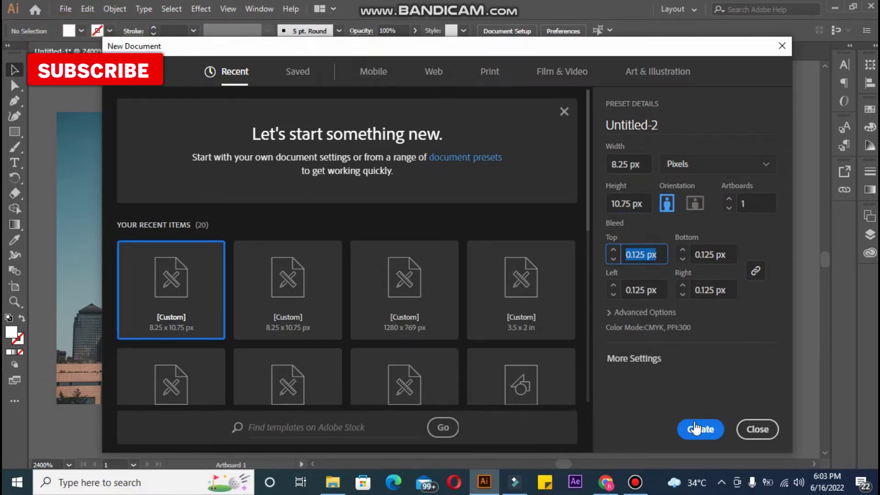
click(697, 429)
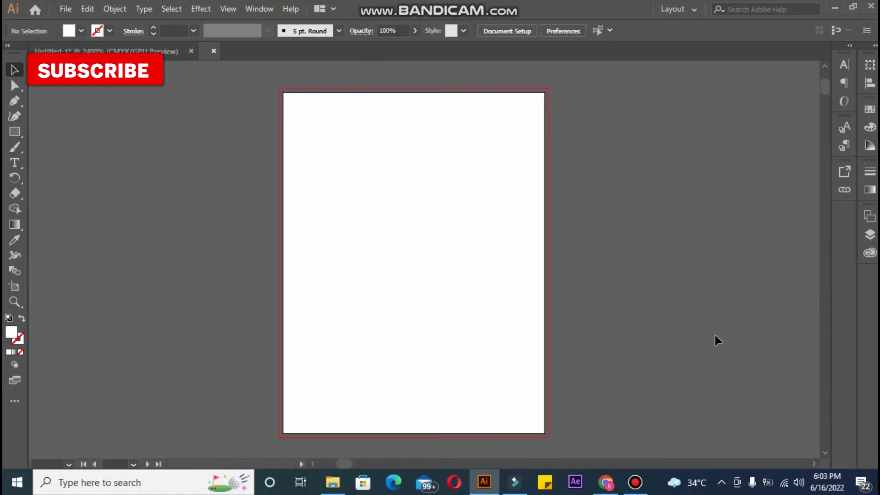
key(ctrl+Tab)
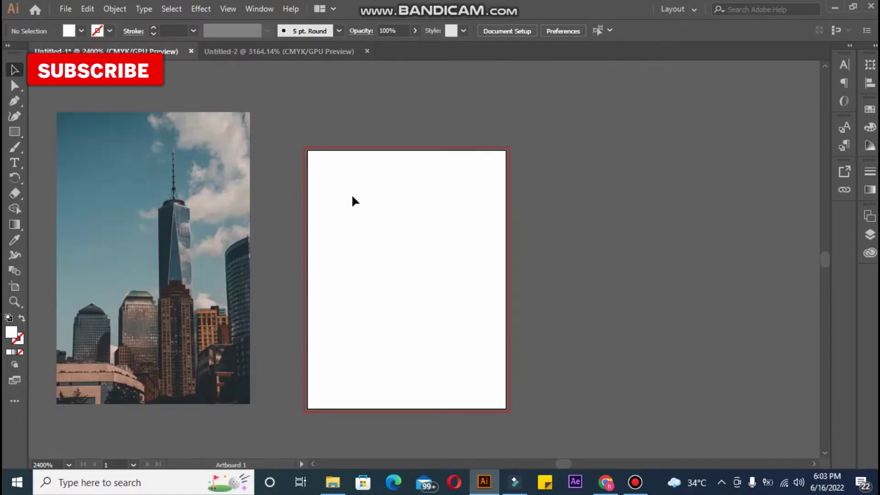
Draw a rectangle over the whole artboard, aligning its edges to the artboard.
key(m)
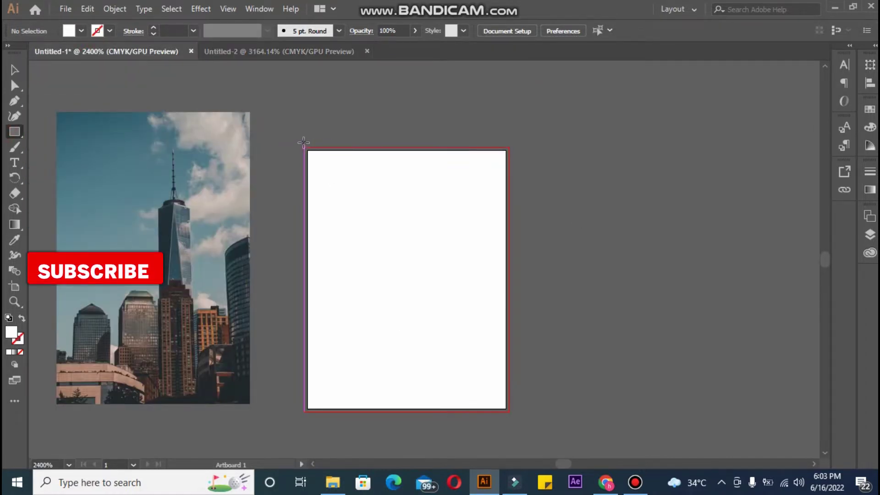
drag(306, 149, 510, 410)
key(ctrl+=)
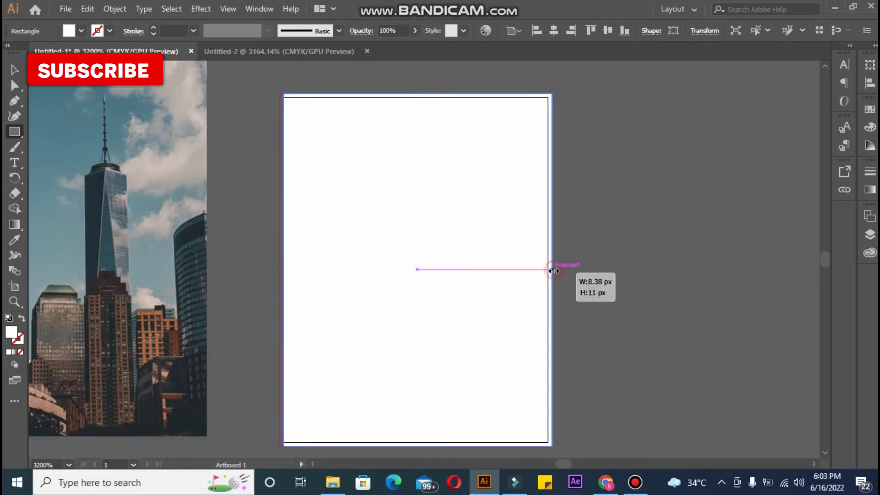
drag(554, 270, 550, 269)
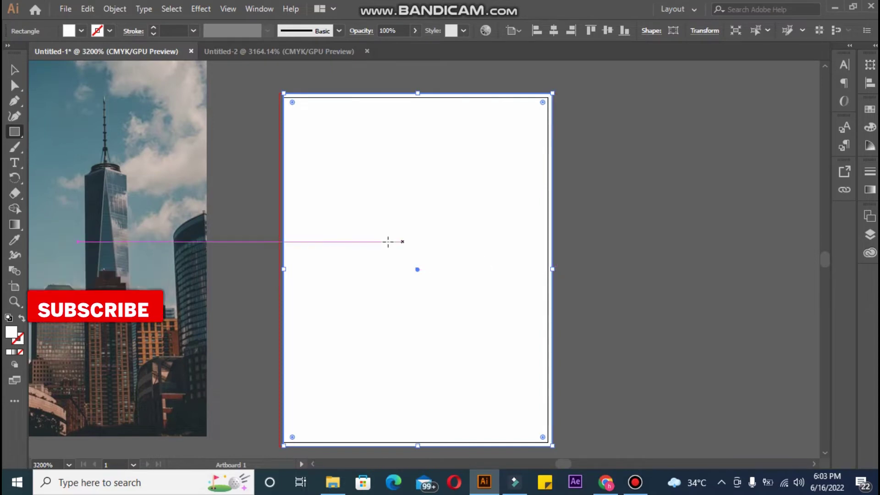
drag(284, 269, 279, 269)
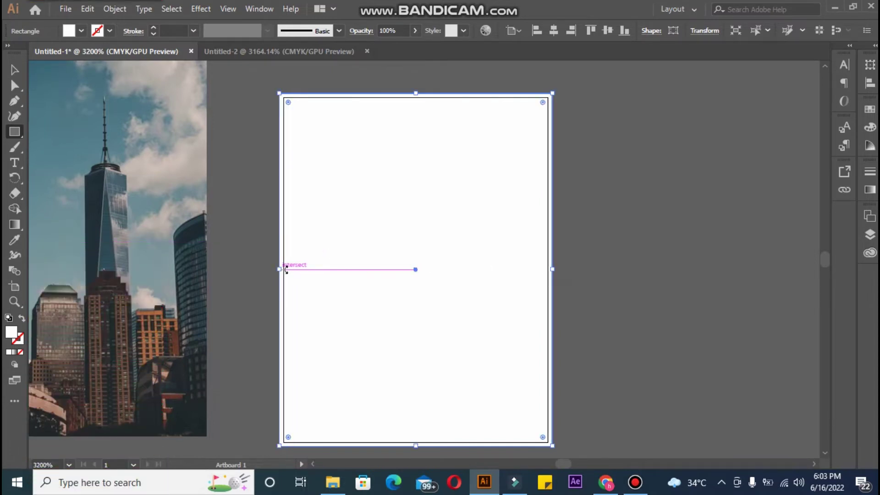
Fill the rectangle with dark charcoal 212020, then deselect it.
double_click(11, 332)
text(212020)
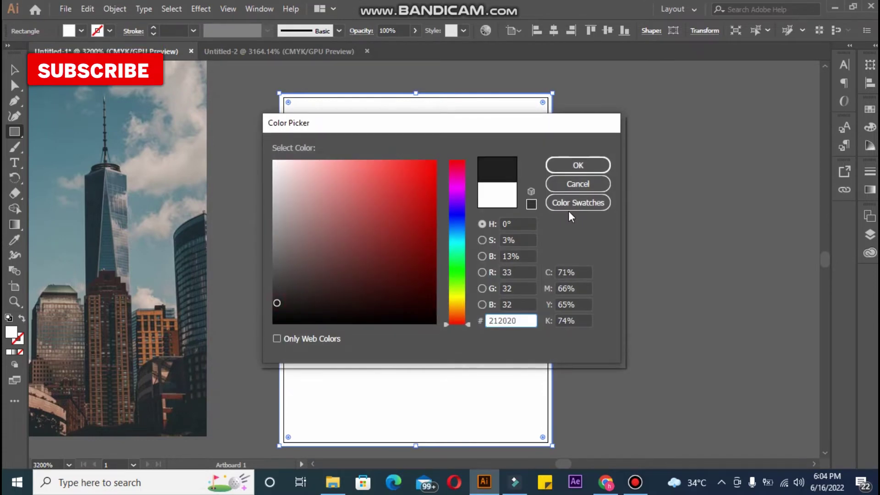
click(579, 165)
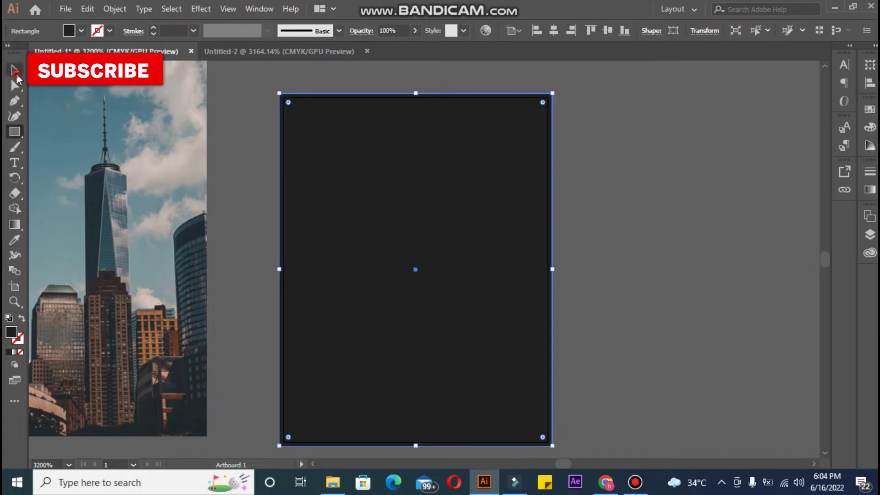
click(15, 71)
click(243, 206)
click(316, 230)
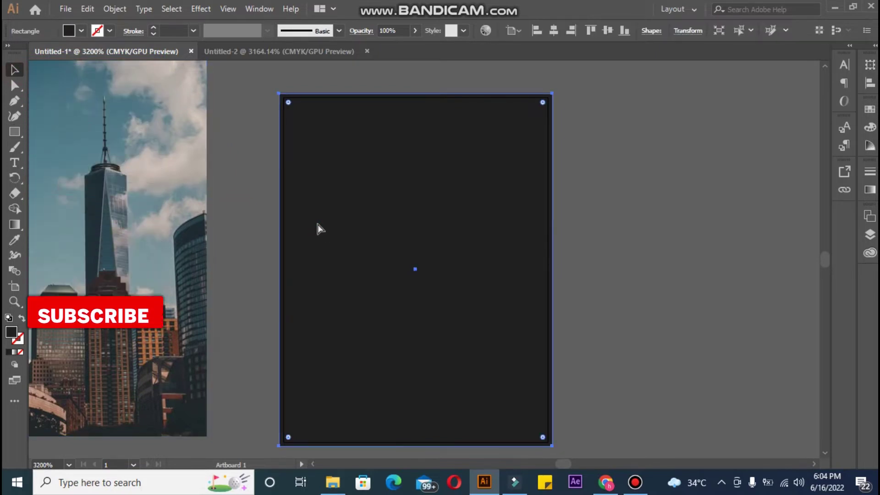
key(ctrl+shift+a)
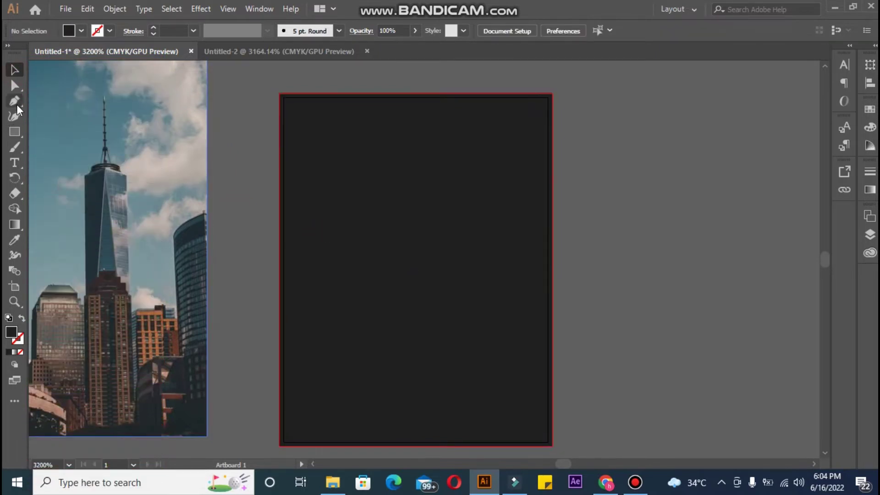
Draw a thin wedge from the left edge toward the top right and fill it orange F7A808.
click(15, 102)
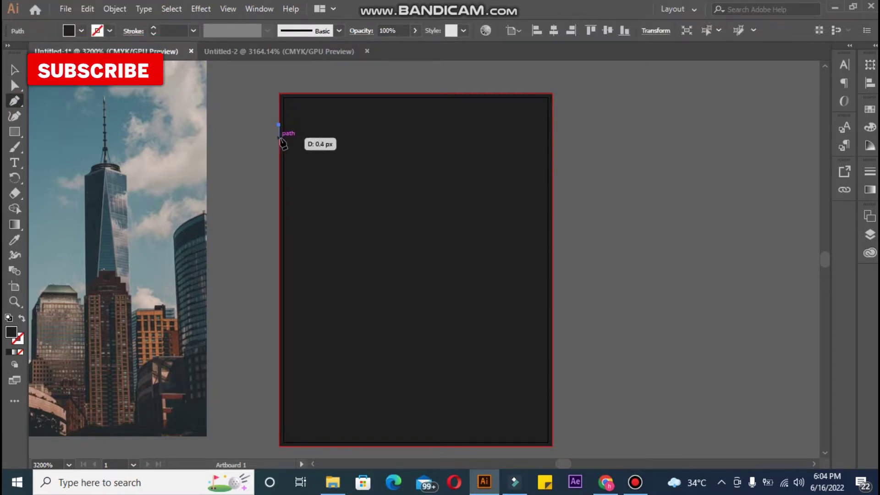
click(279, 146)
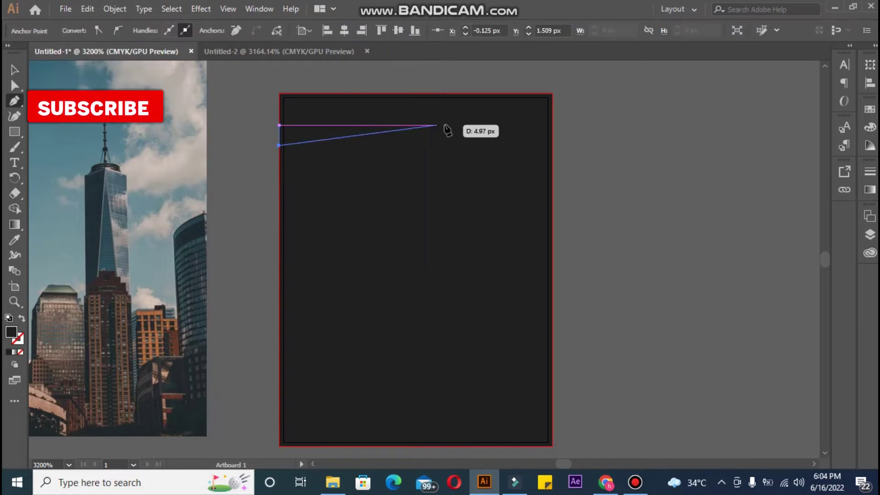
click(491, 112)
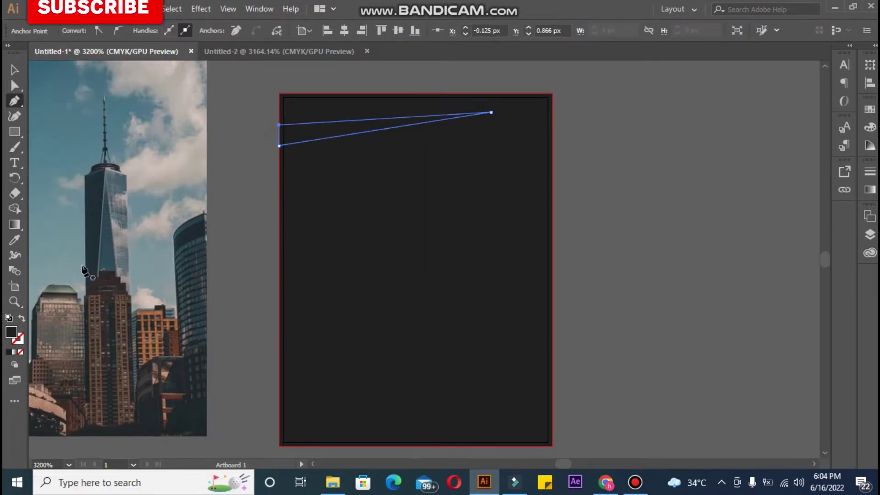
double_click(12, 332)
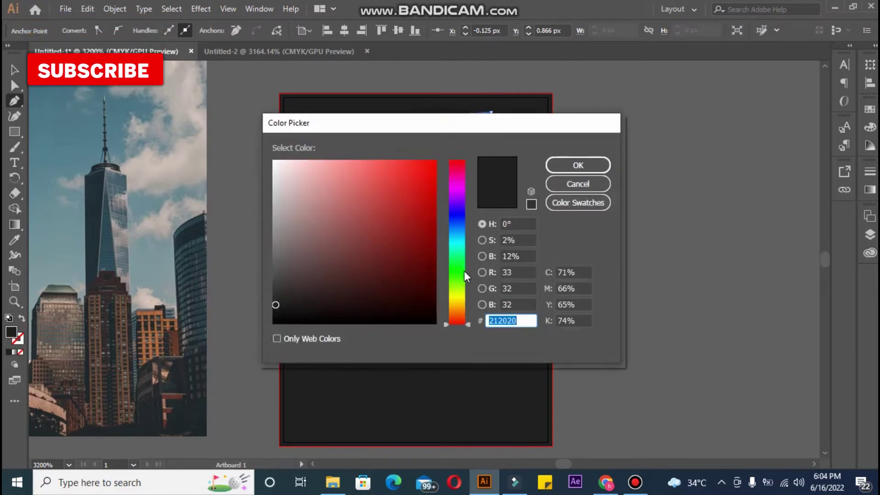
click(461, 307)
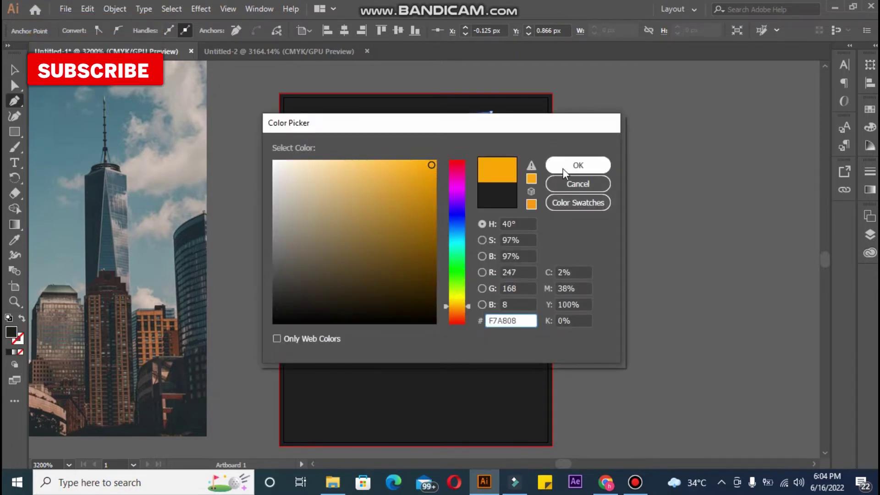
click(564, 167)
Select the skyline photo and open the File menu.
click(15, 69)
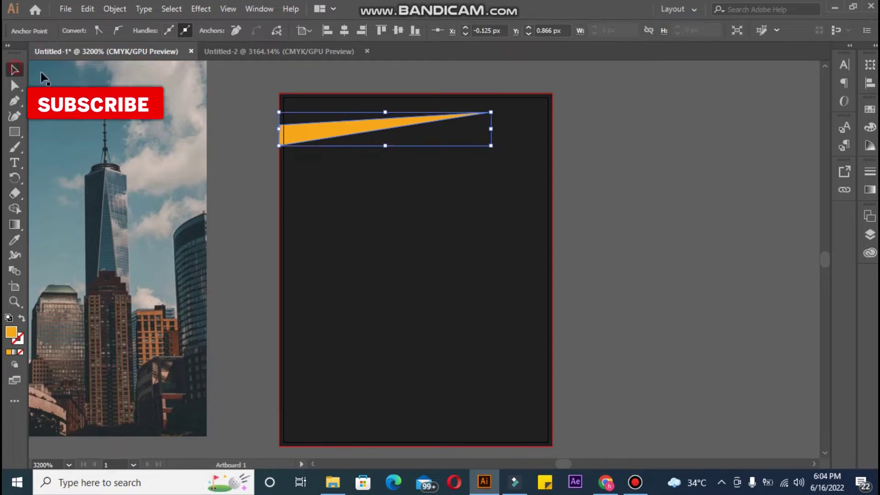
click(205, 170)
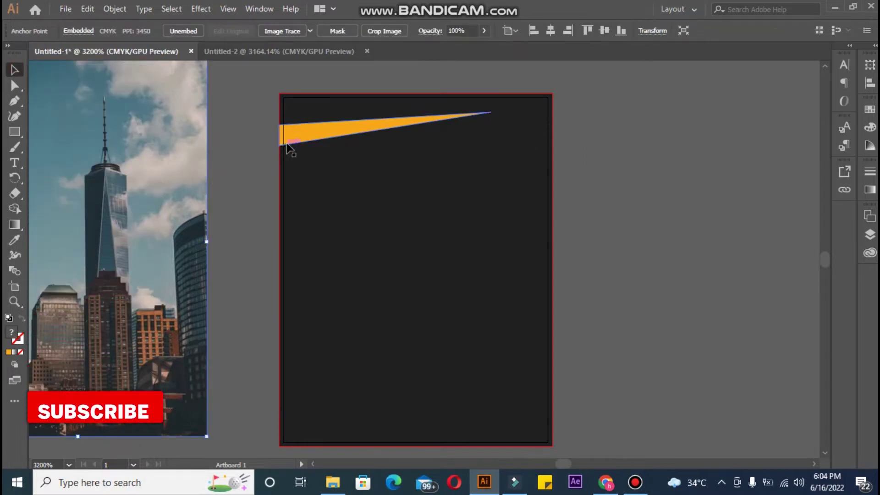
click(65, 9)
mouse_move(158, 235)
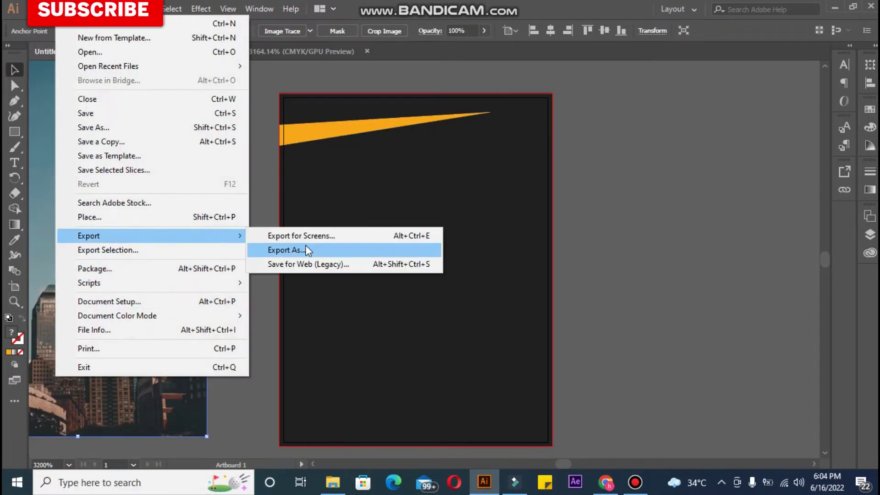
click(308, 261)
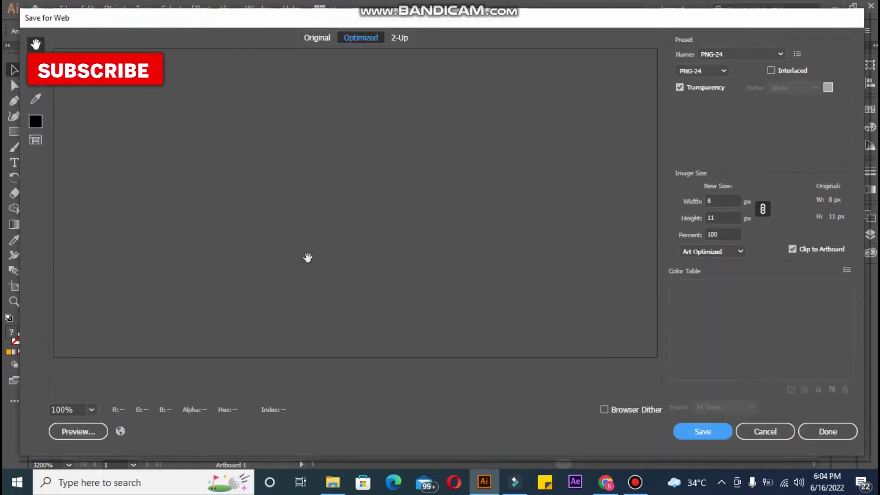
click(763, 435)
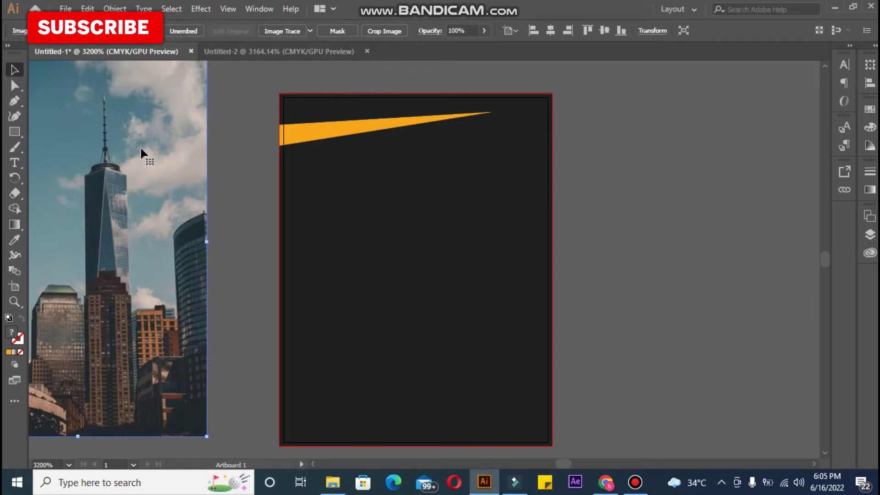
Draw a first attempt at the band from the left edge to the right edge, then undo it.
click(14, 100)
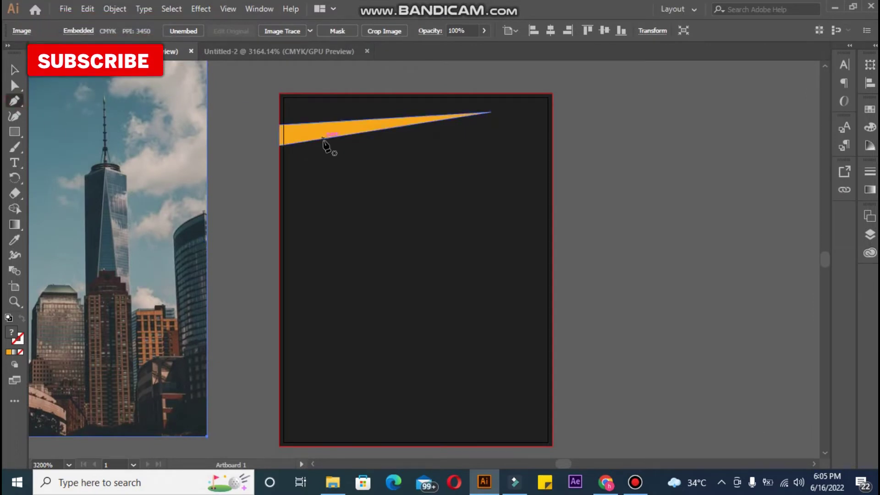
click(278, 146)
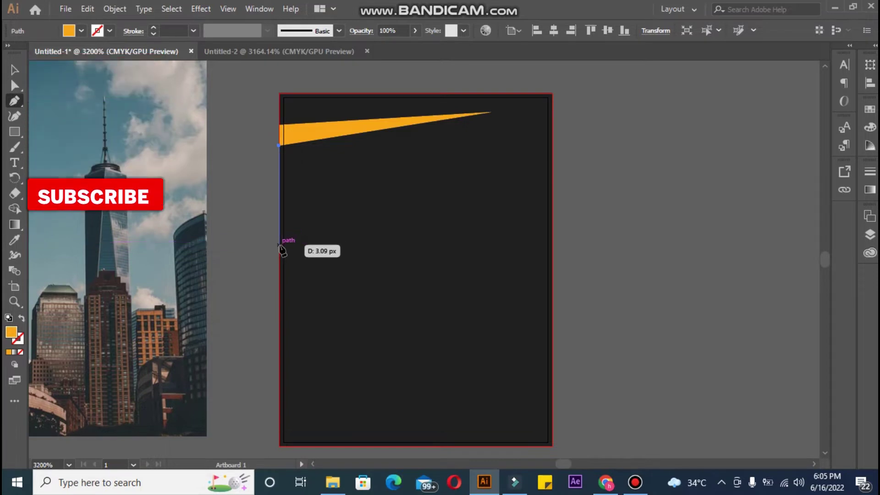
click(278, 244)
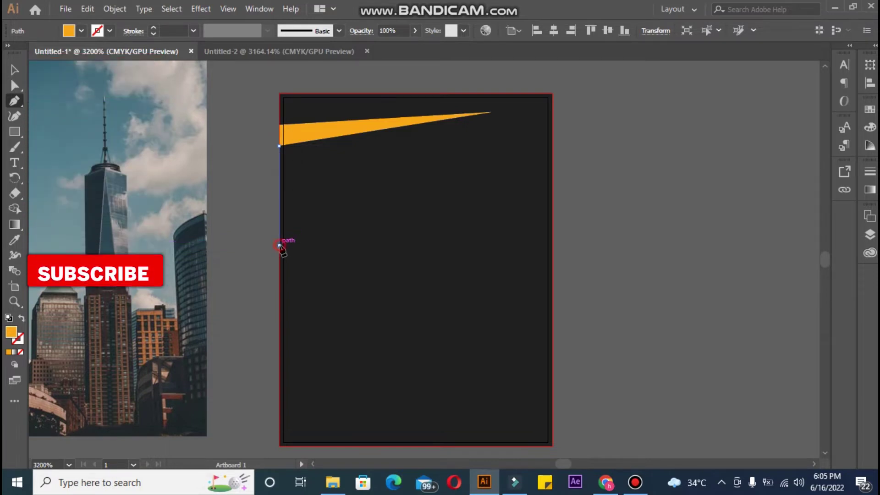
click(550, 195)
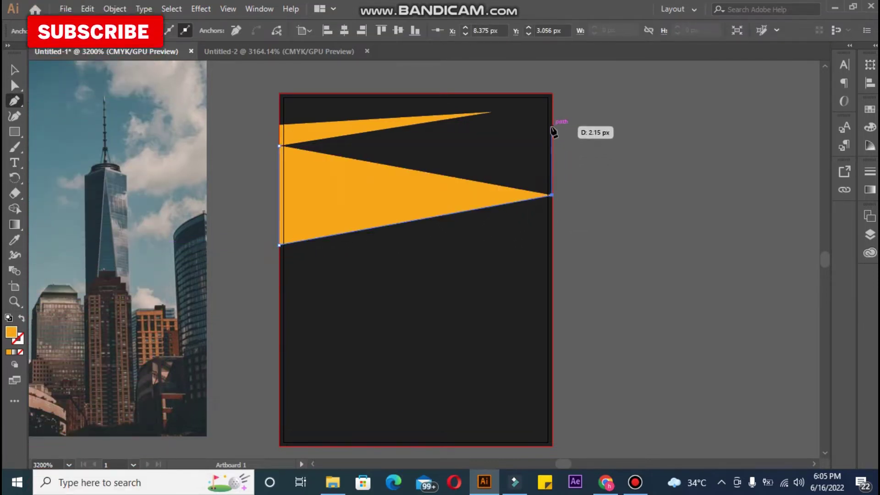
key(ctrl+z)
key(ctrl+z)
key(ctrl+z)
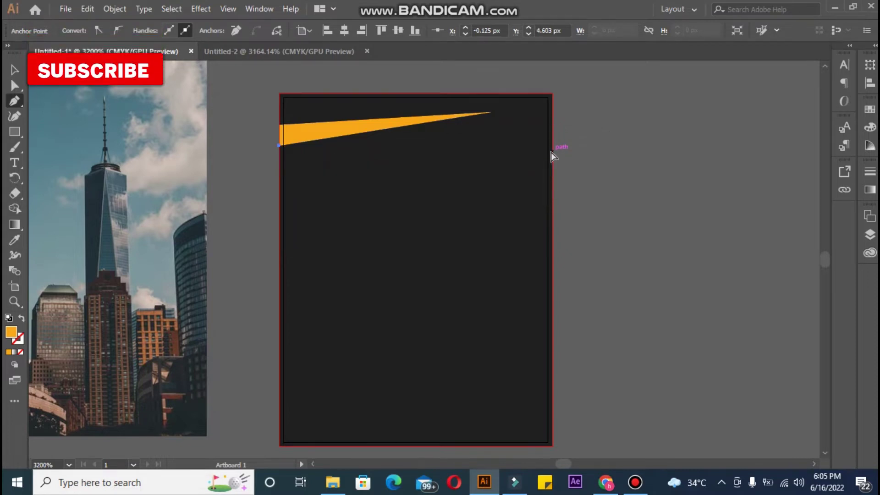
Draw a four-cornered slanted band from the left edge to the right edge, with no fill.
click(280, 166)
click(280, 255)
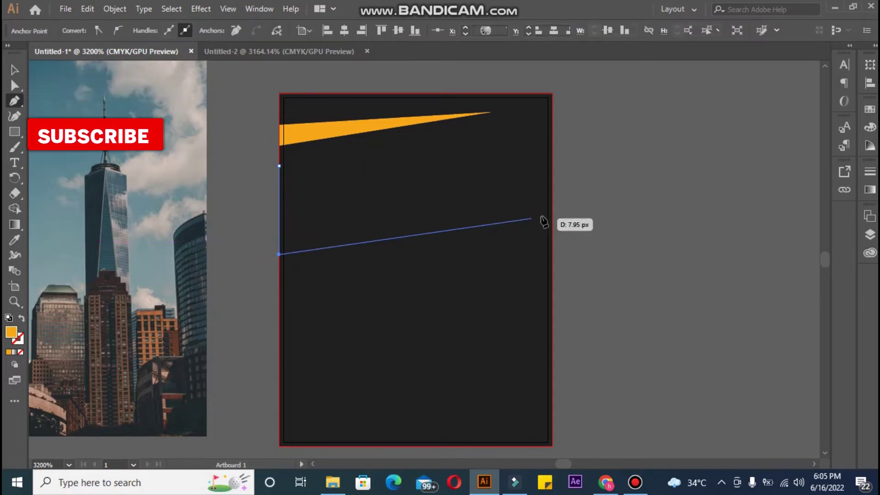
click(551, 221)
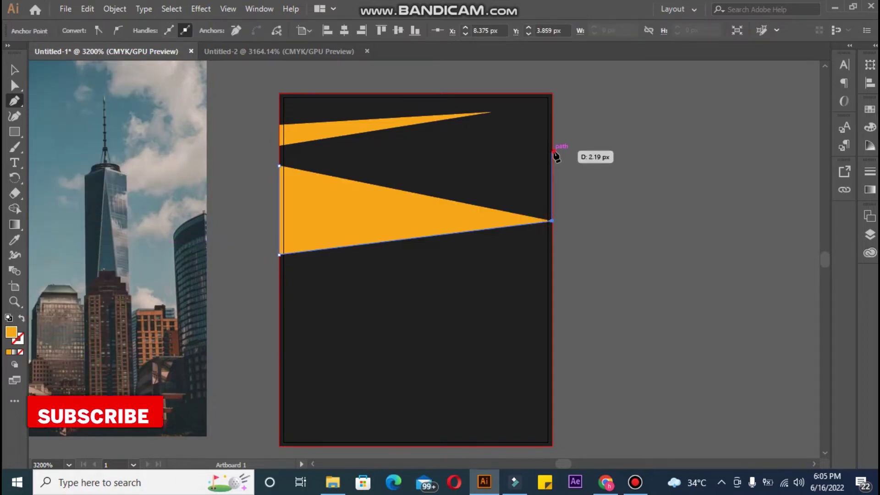
click(552, 150)
key(ctrl+z)
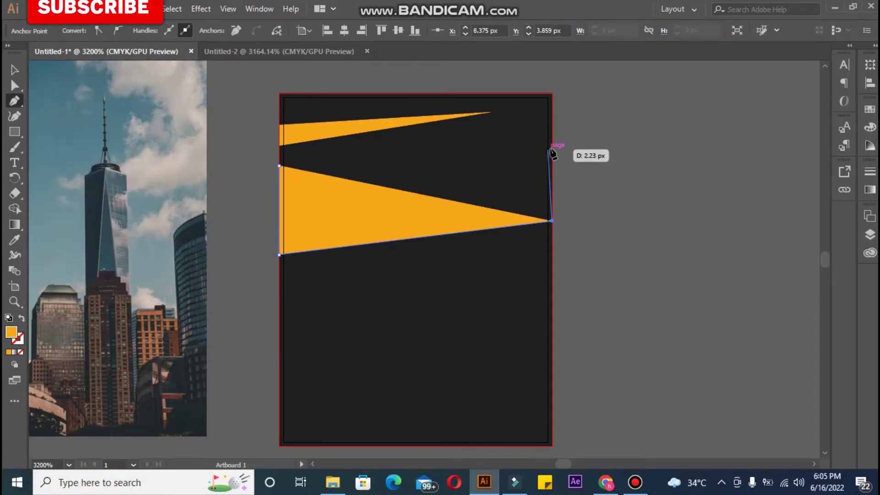
click(551, 145)
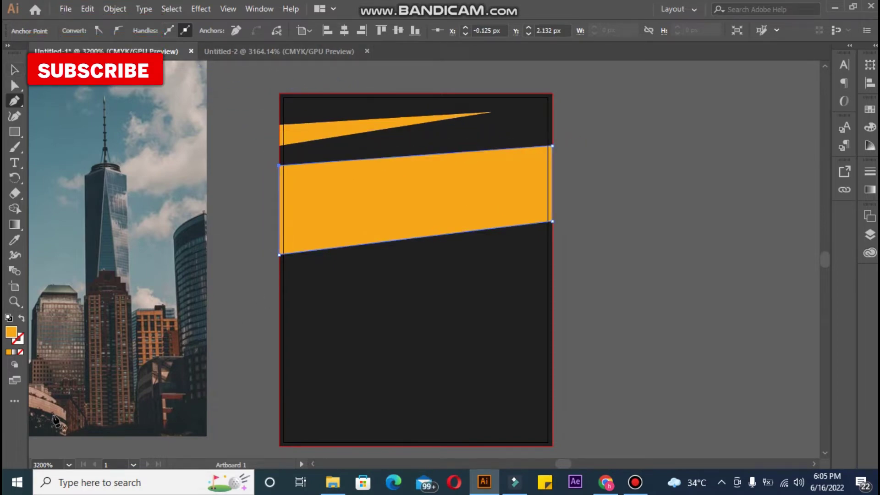
click(22, 352)
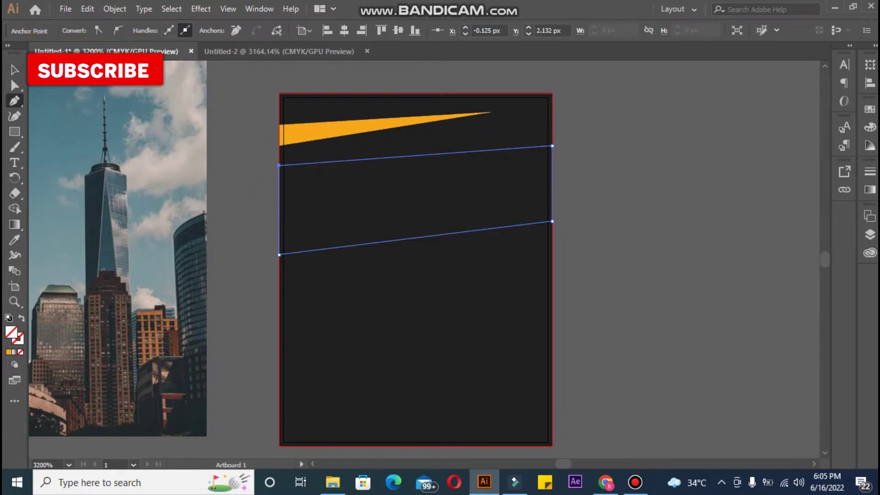
click(15, 70)
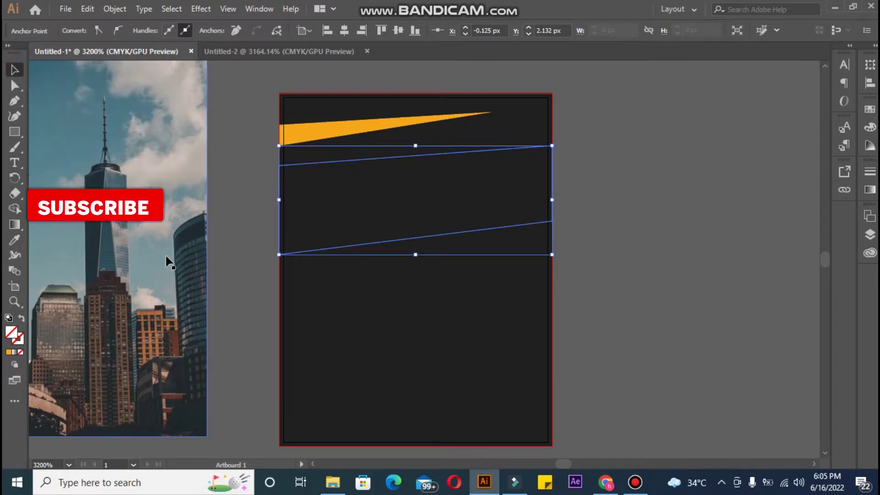
Position and size the band outline over the skyline photo, matching the photo's edges.
drag(295, 164, 42, 200)
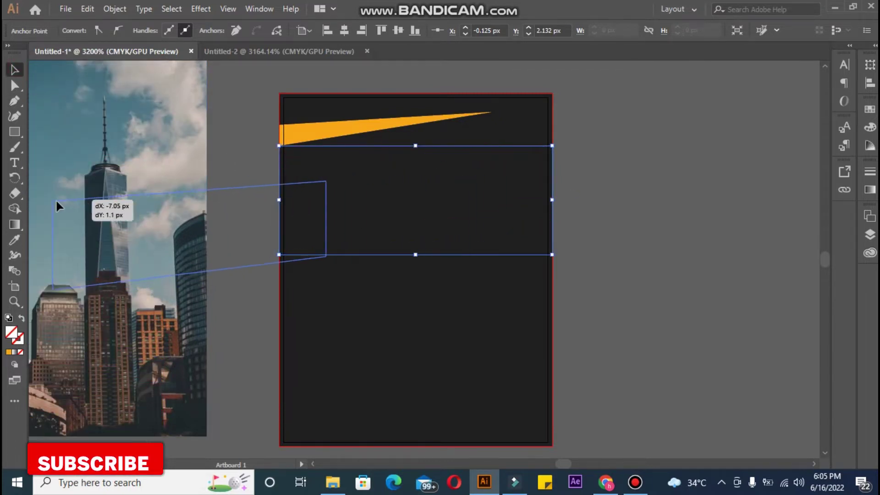
drag(568, 463, 588, 460)
key(ctrl+0)
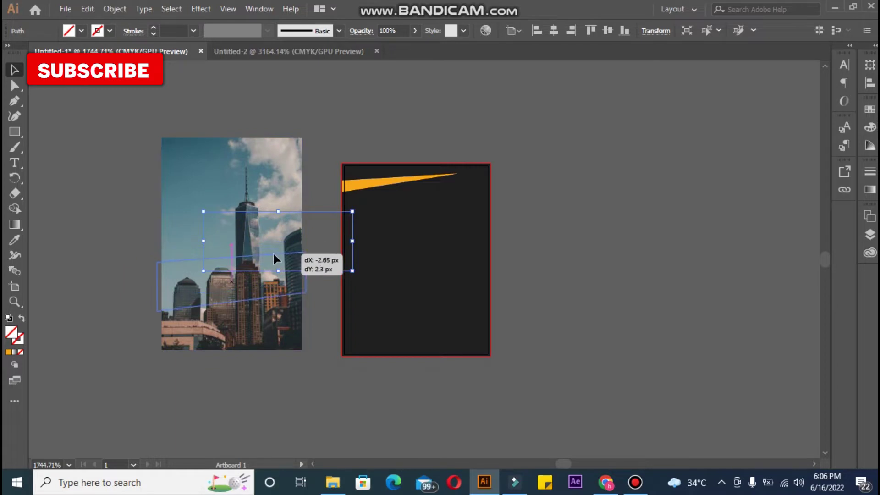
drag(271, 253, 225, 294)
drag(160, 282, 164, 282)
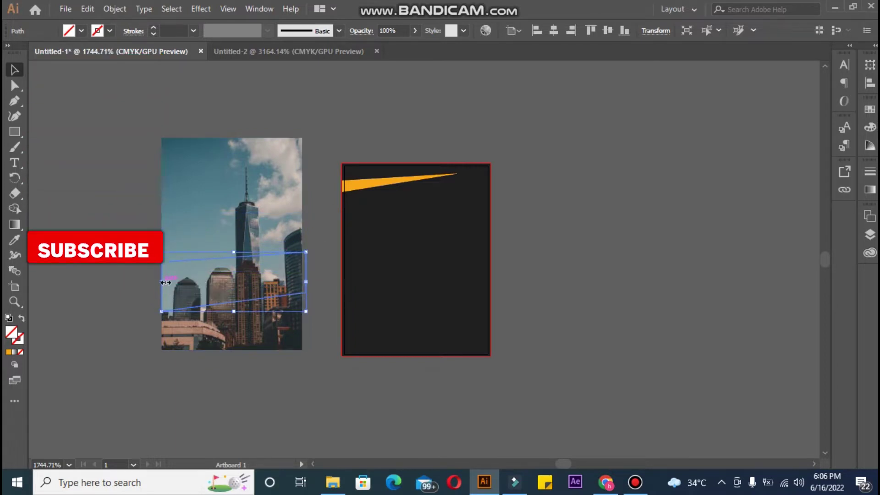
drag(307, 282, 302, 282)
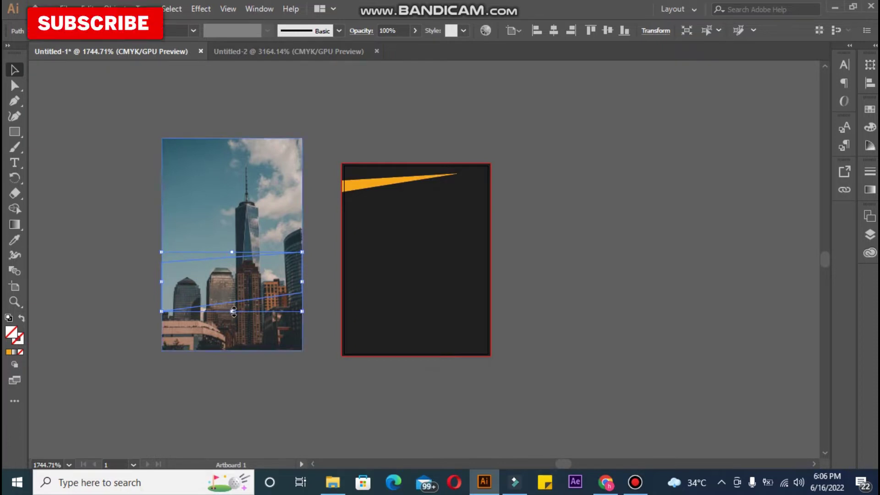
drag(232, 311, 232, 315)
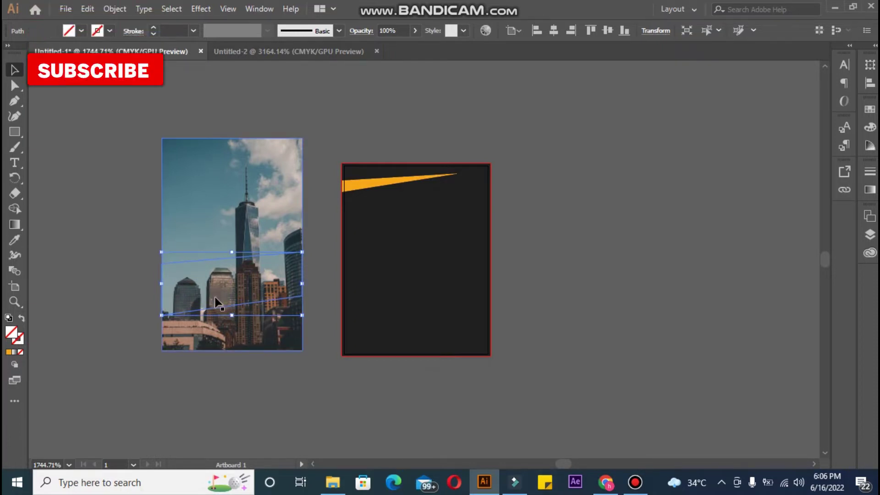
drag(202, 263, 204, 270)
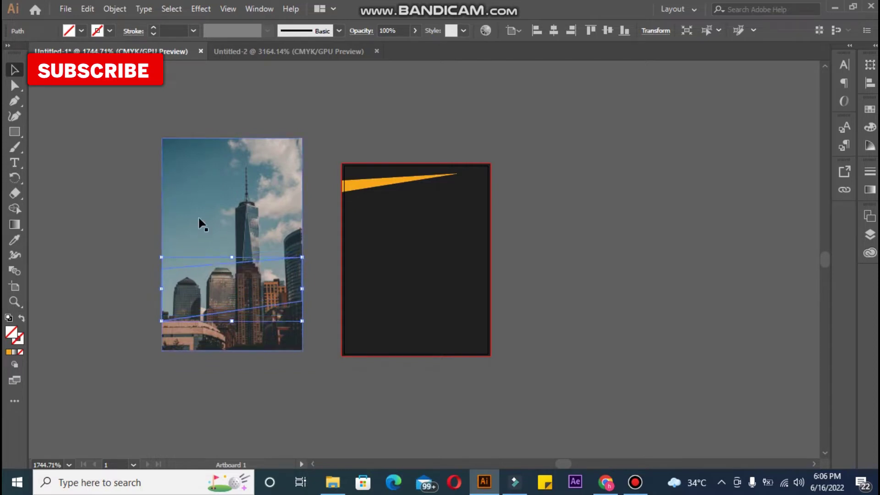
Group the outline with the photo and make a clipping mask.
shift+click(200, 218)
right_click(197, 215)
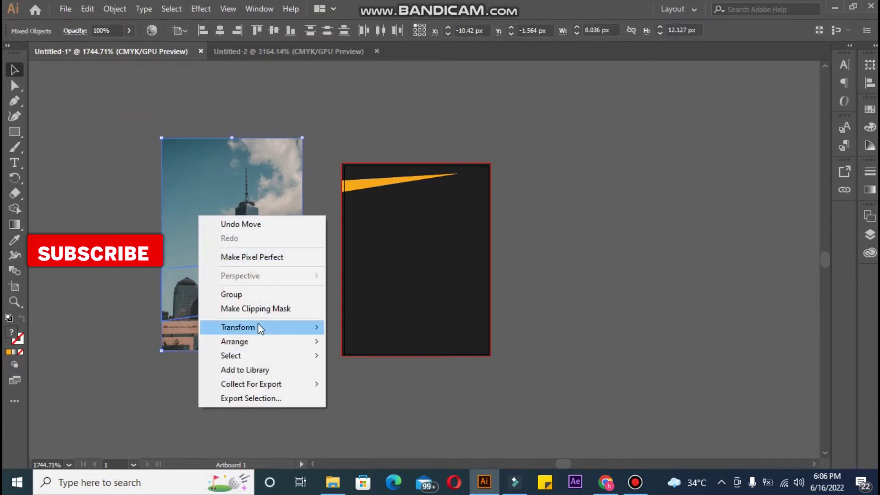
click(238, 295)
right_click(185, 186)
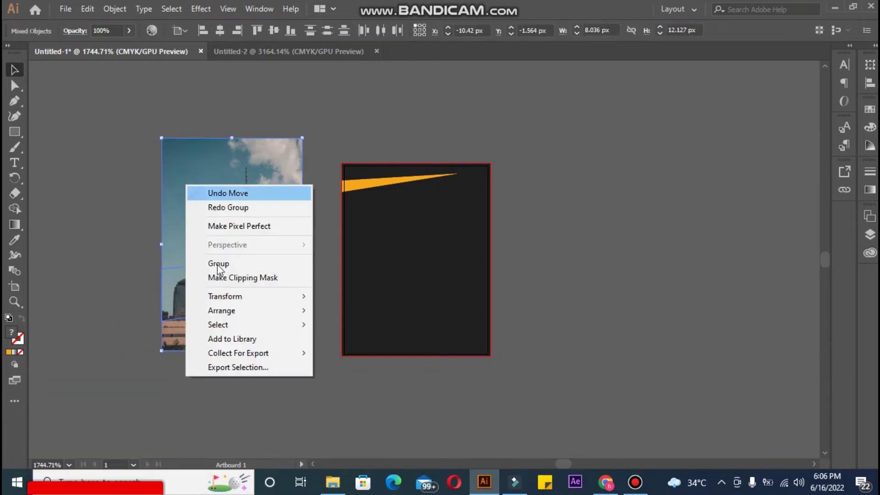
click(222, 279)
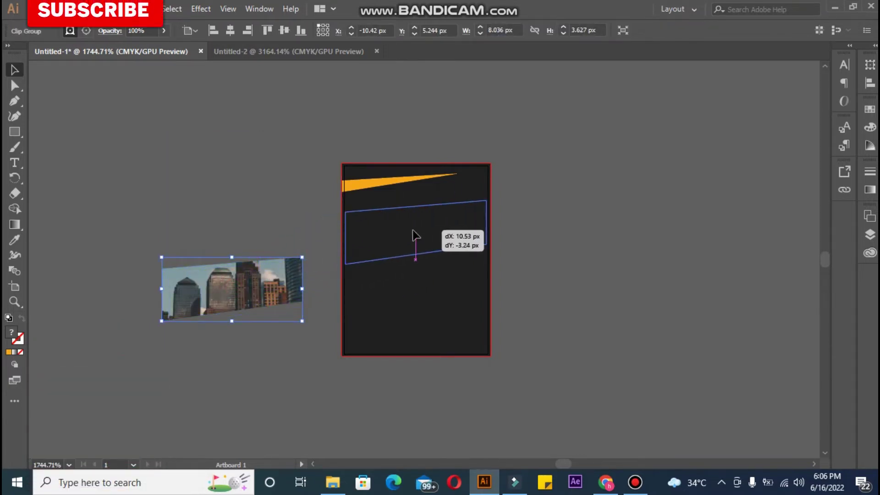
Move the clipped photo onto the artboard below the stripe and enlarge it to the right edge.
drag(368, 242, 413, 234)
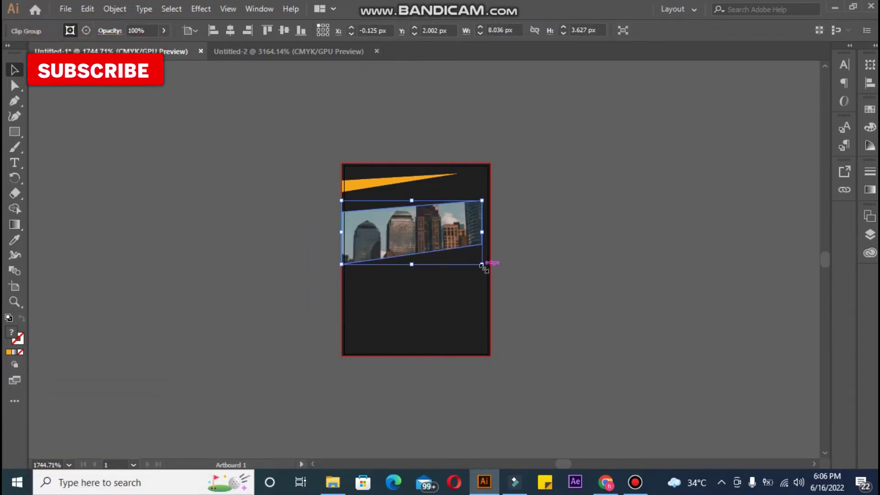
drag(491, 273, 491, 270)
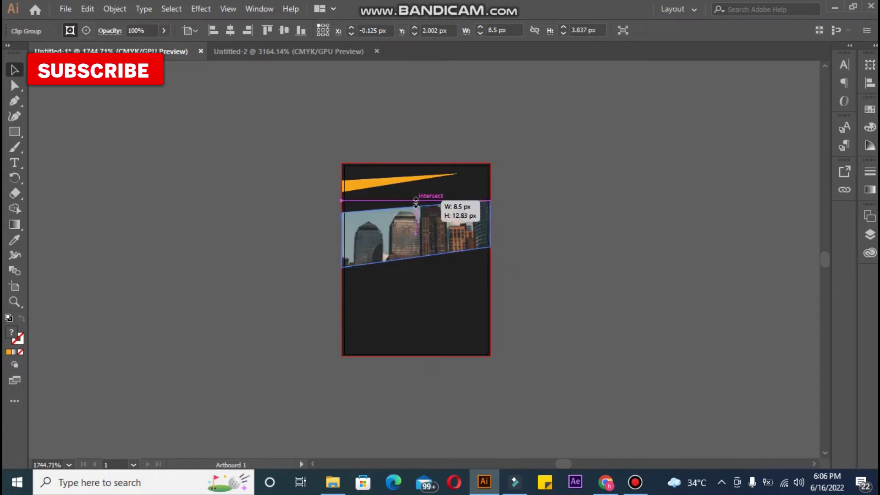
drag(416, 202, 416, 196)
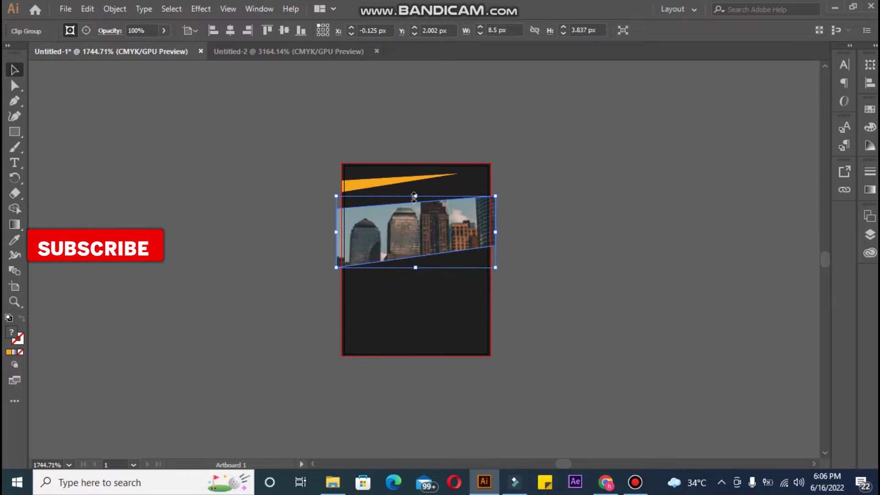
click(243, 262)
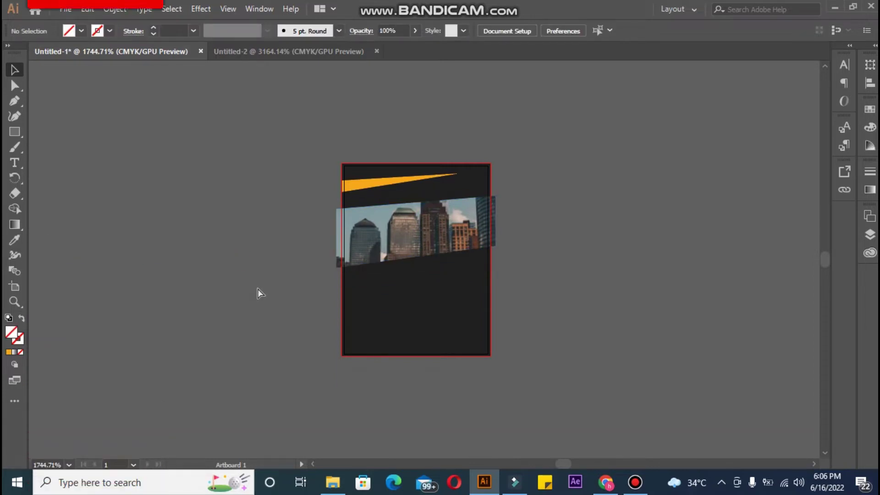
key(ctrl+plus)
key(ctrl+plus)
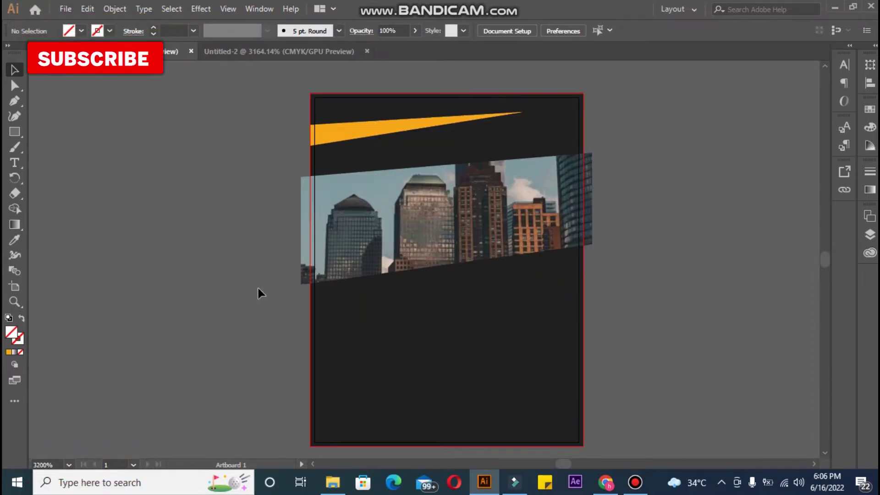
Draw a thin wedge at the photo's top-right and sample the orange stripe's fill onto it.
click(582, 153)
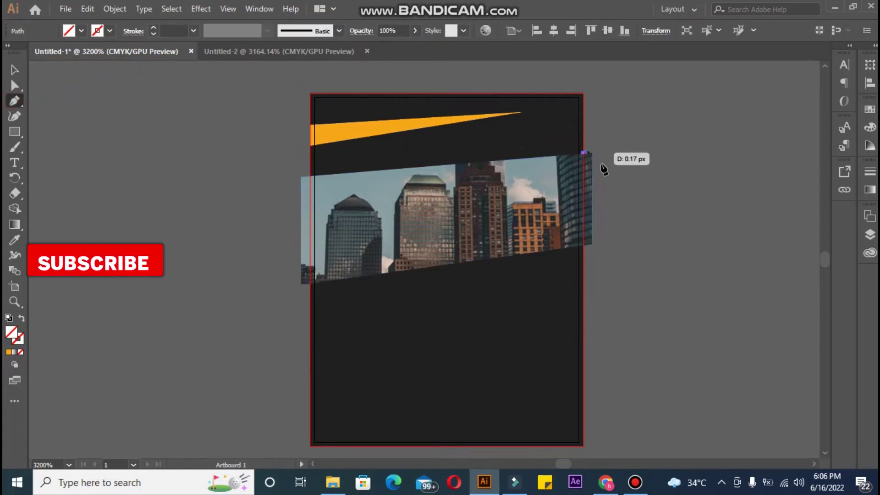
click(583, 129)
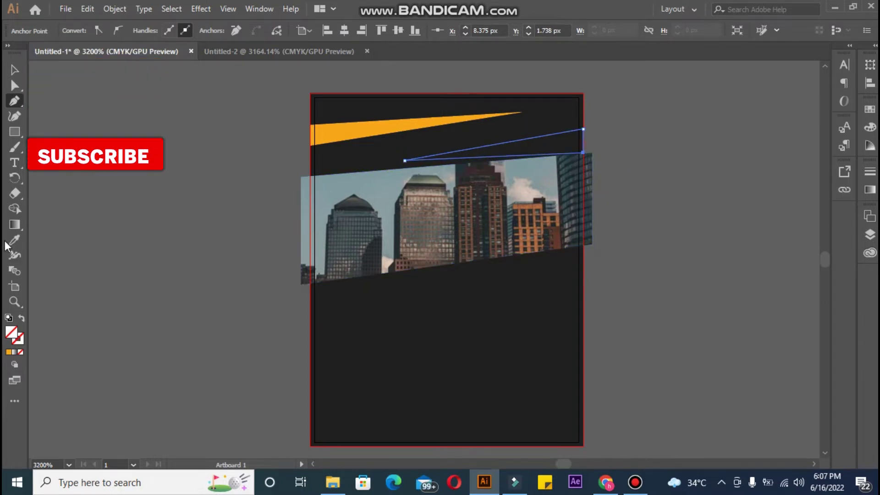
key(i)
click(350, 130)
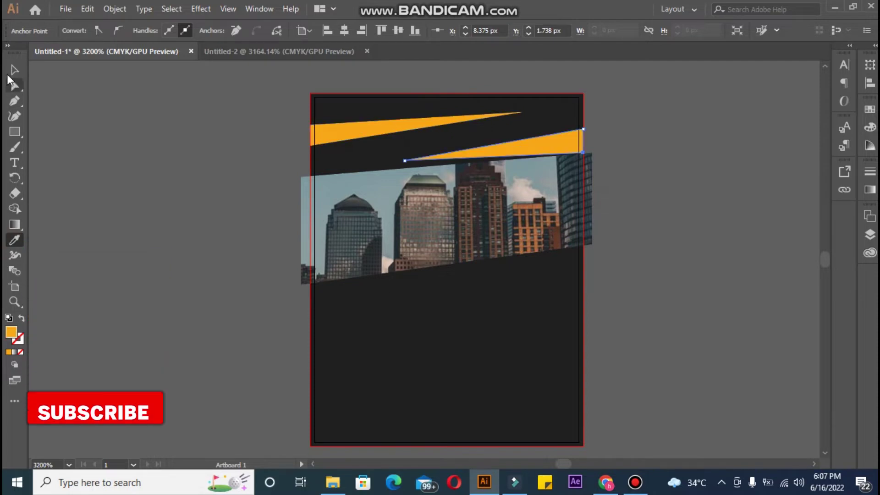
key(v)
click(110, 143)
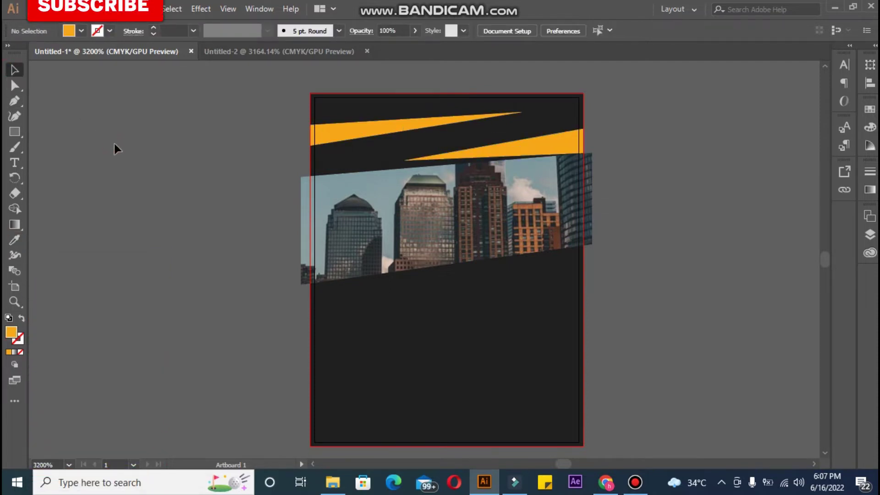
Duplicate the clipped photo, release its mask, and delete the full image copy.
click(431, 252)
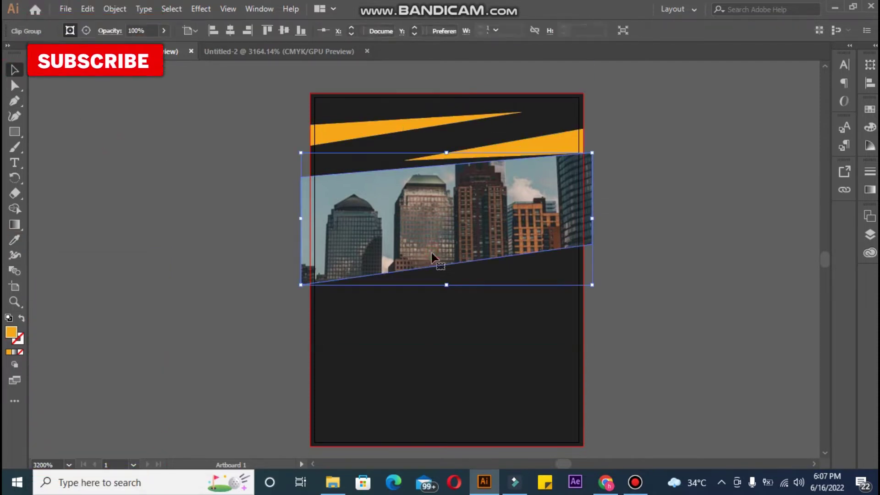
drag(447, 243, 202, 238)
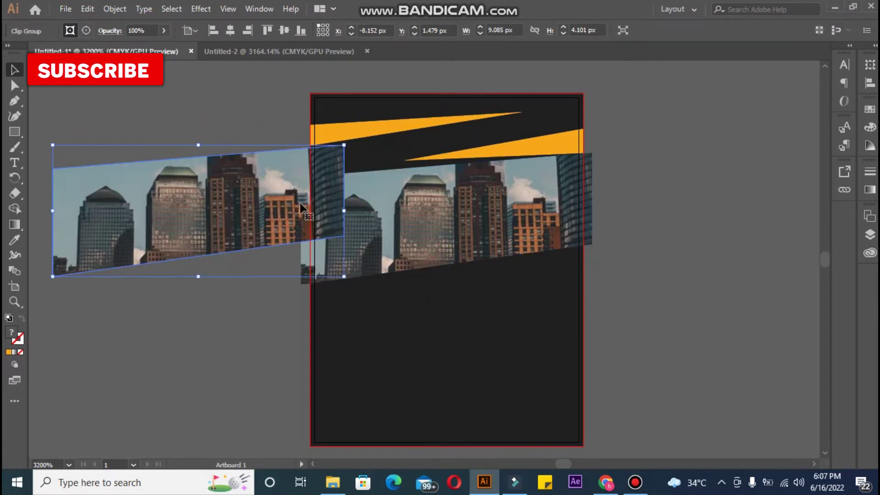
right_click(299, 203)
click(356, 311)
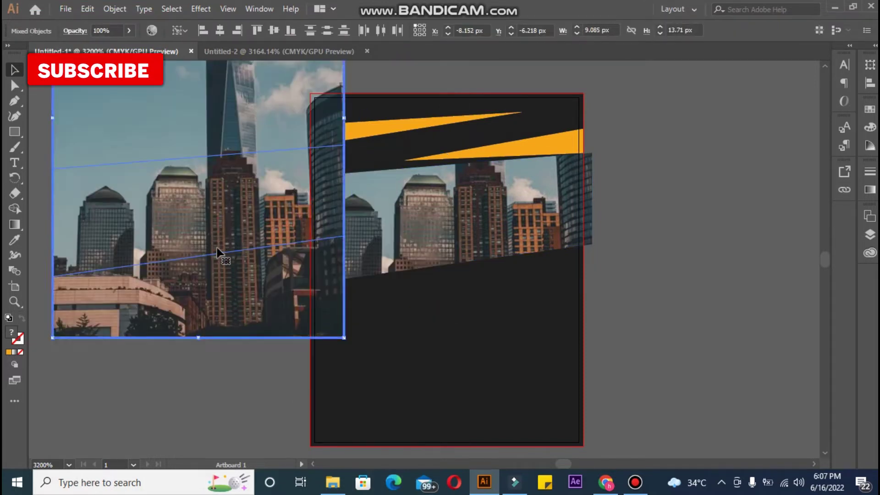
click(212, 393)
click(224, 321)
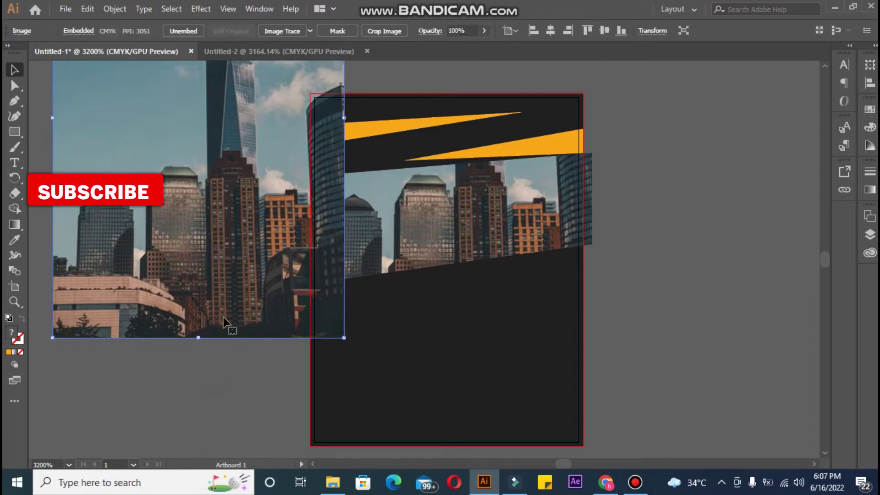
key(Delete)
Move the leftover band outline over the photo, fill it orange, and lower opacity to about 32%.
click(212, 255)
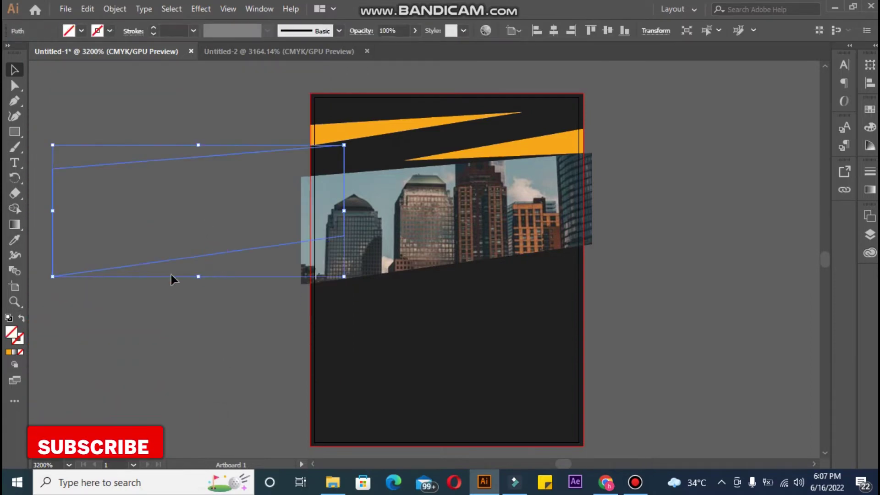
drag(224, 272, 415, 271)
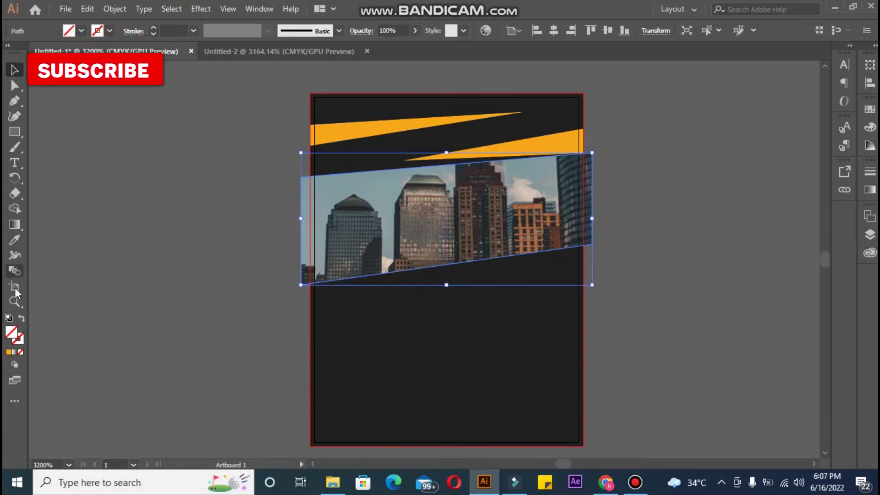
click(315, 133)
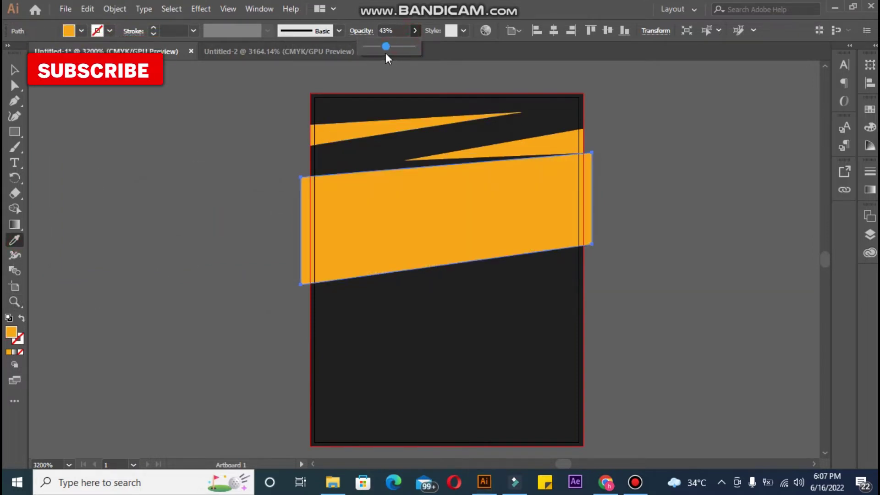
drag(386, 54, 382, 46)
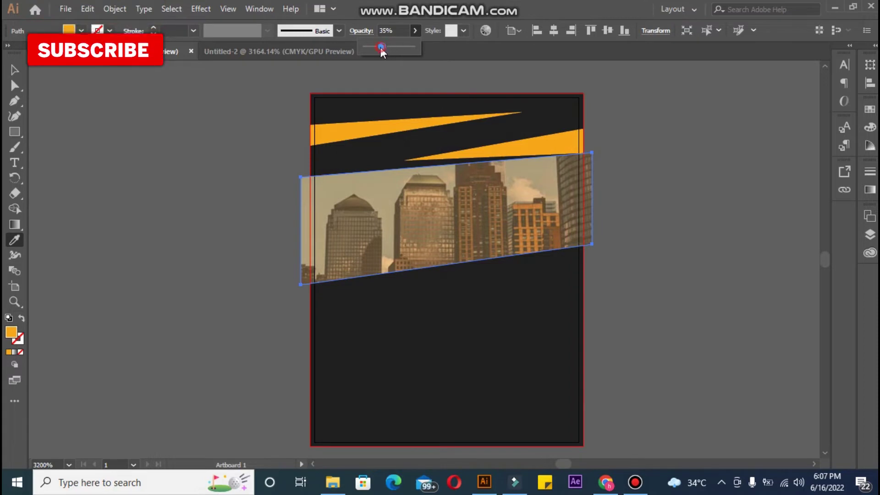
drag(381, 48, 380, 48)
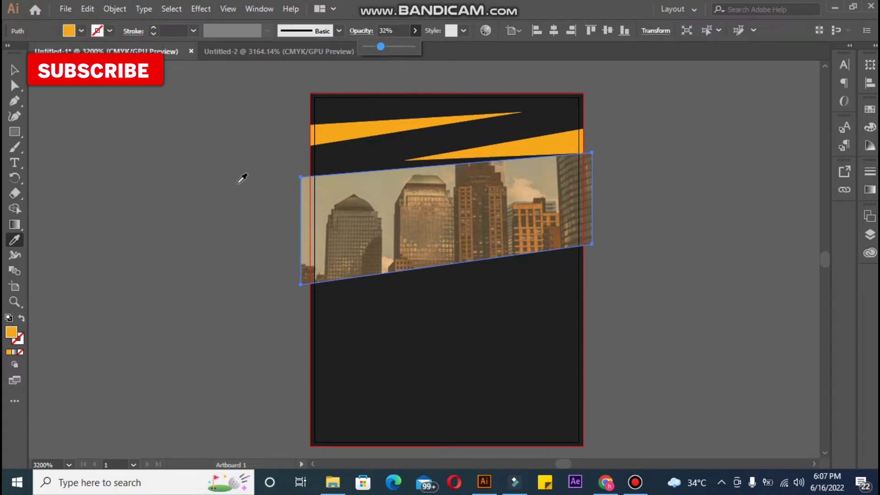
Thicken the upper orange wedge, then deselect it.
click(96, 156)
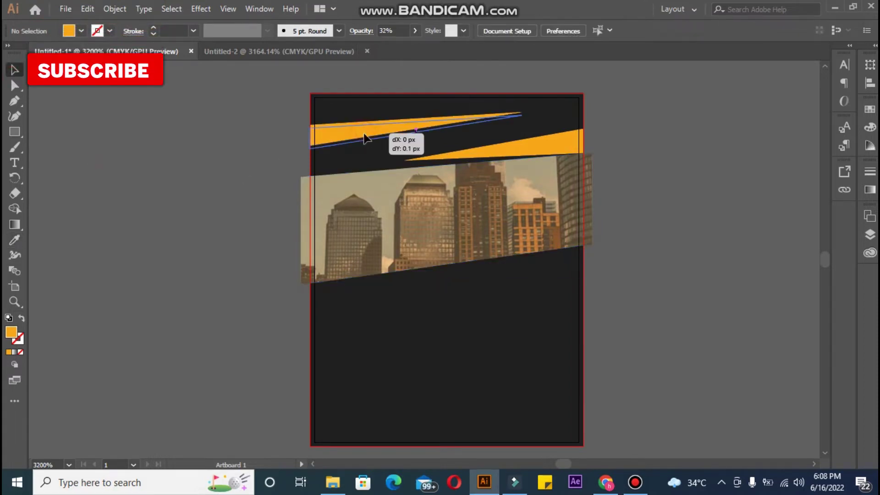
click(365, 138)
drag(424, 148, 424, 148)
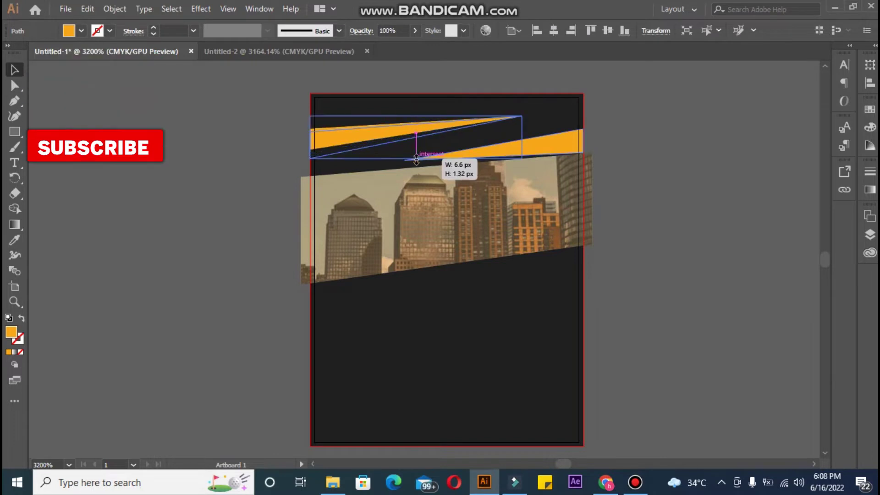
click(166, 188)
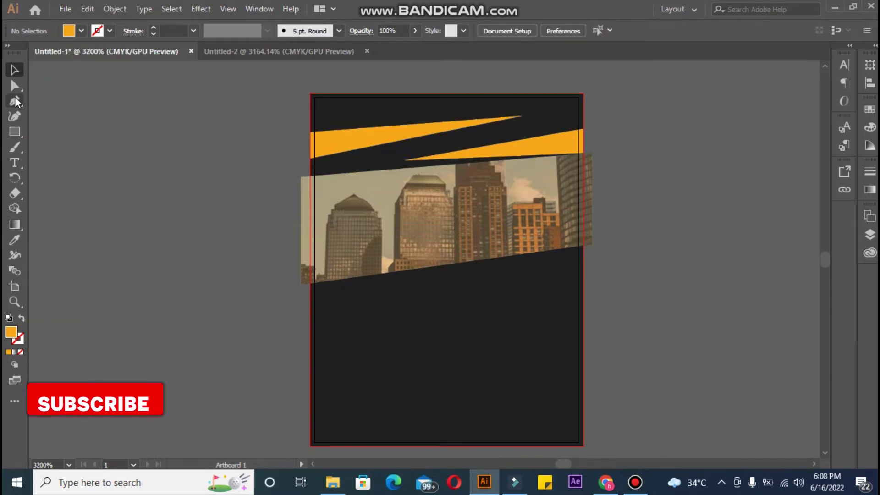
click(15, 88)
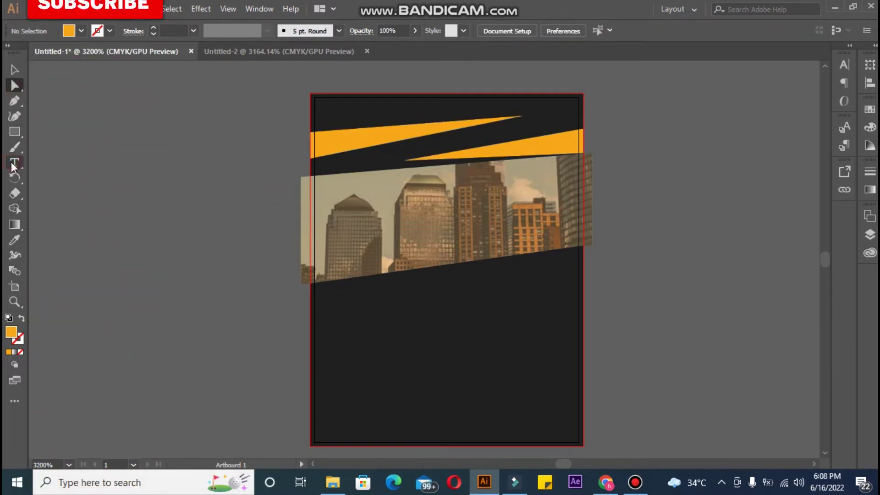
Type a two-line 'LOGO' / 'HERE' text object left of the artboard.
click(94, 170)
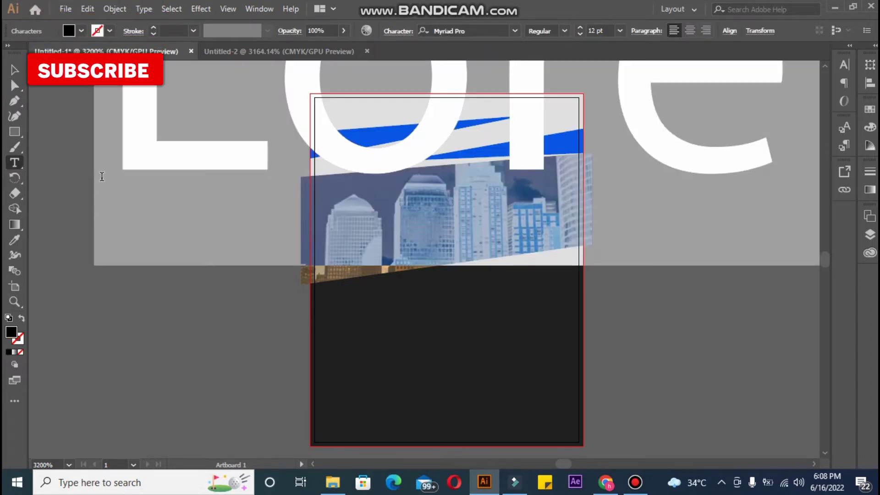
key(BackSpace)
text(TO)
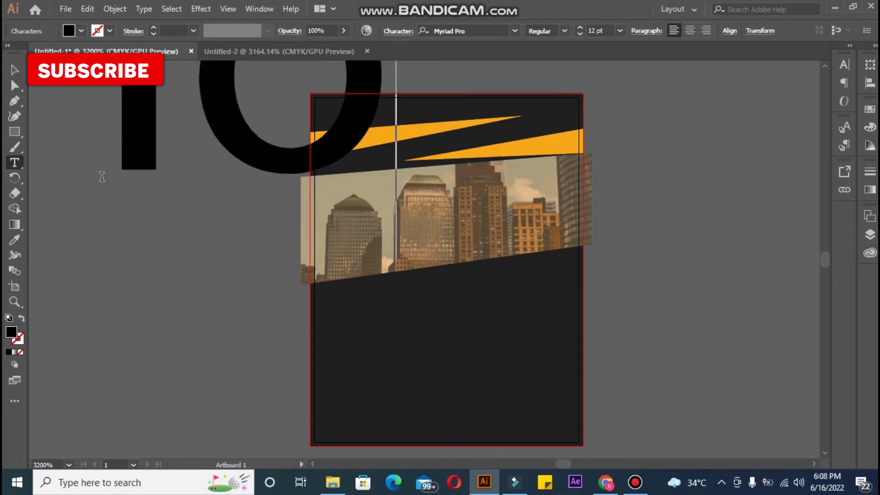
key(BackSpace)
key(BackSpace)
text(LOG)
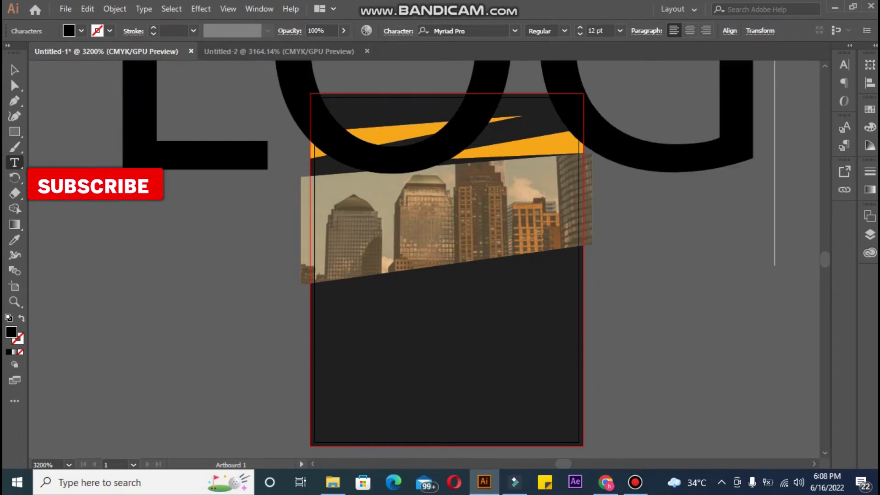
text(O)
key(Return)
text(H)
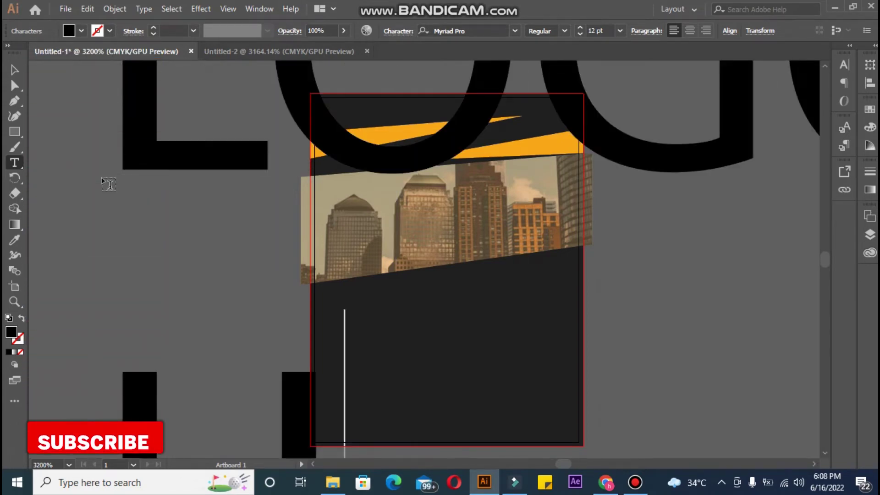
text(ERE)
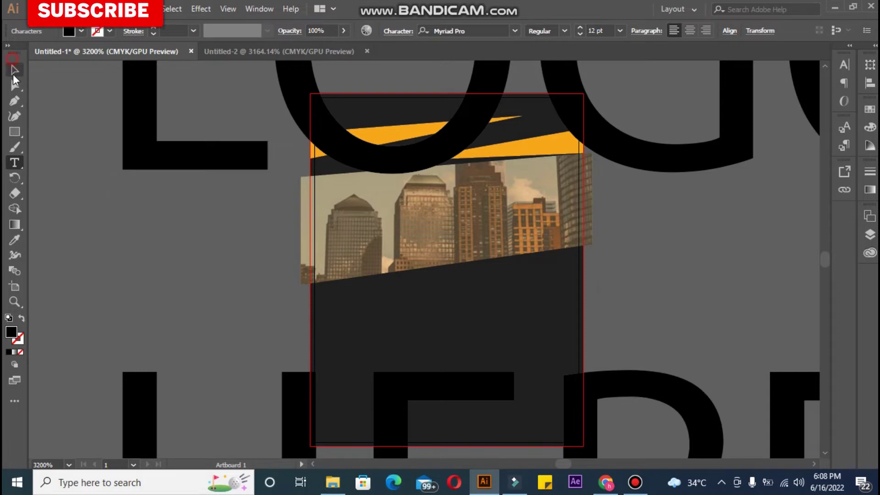
Scale the LOGO HERE text down and try a 1 pt leading, reverting the change.
click(13, 75)
mouse_move(96, 289)
mouse_down()
mouse_move(729, 238)
mouse_move(40, 146)
mouse_move(192, 337)
mouse_move(194, 326)
mouse_up()
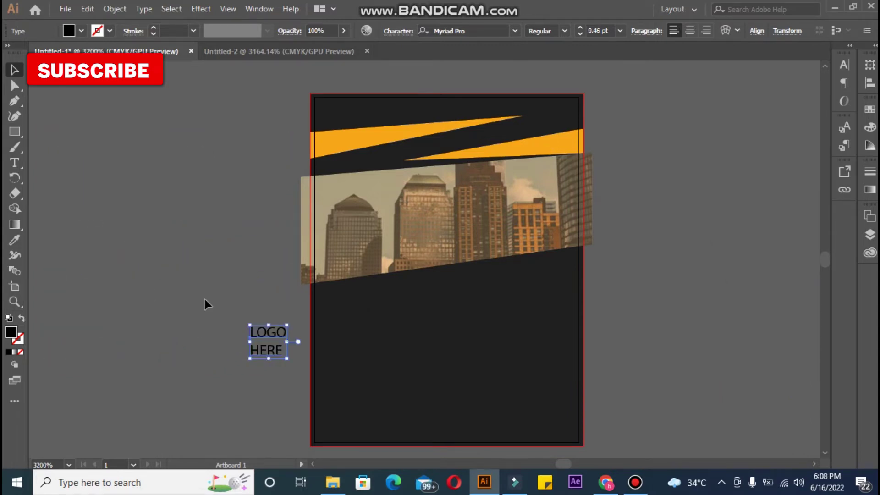
click(398, 31)
click(363, 95)
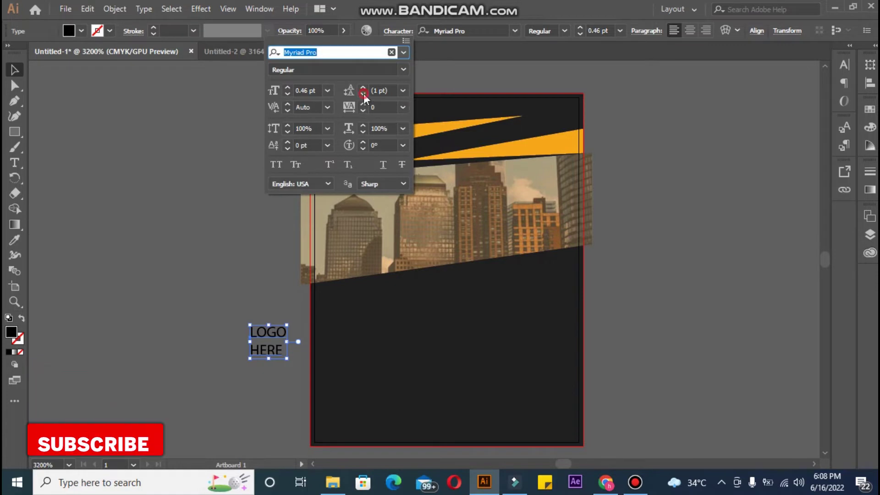
click(363, 88)
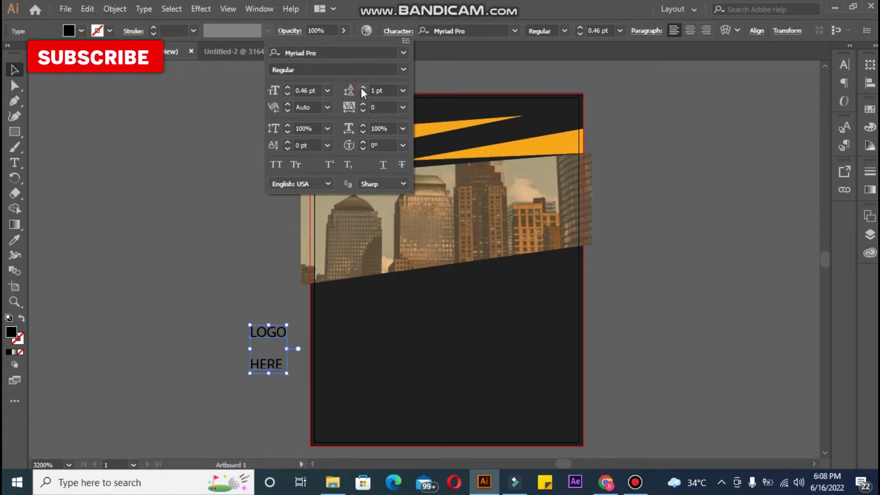
click(271, 296)
key(ctrl+z)
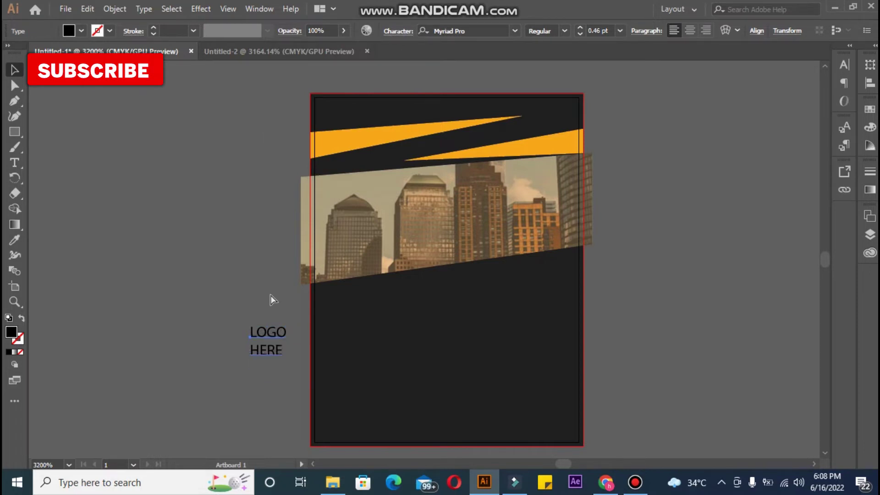
click(269, 340)
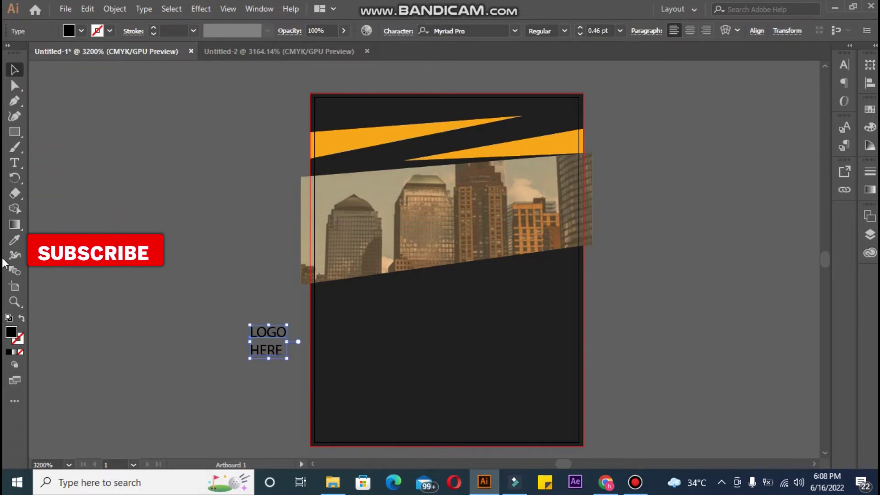
Fill the LOGO HERE text white and move it to the artboard's top-left corner.
click(14, 239)
double_click(12, 331)
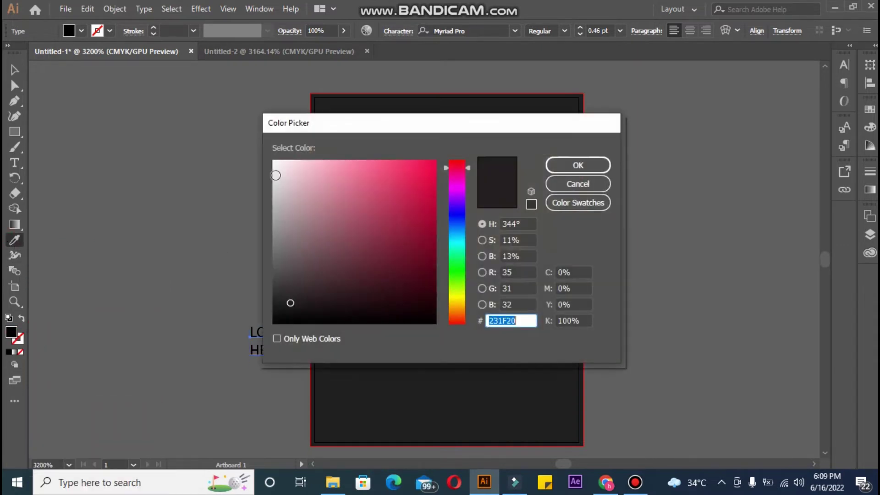
click(276, 165)
click(578, 165)
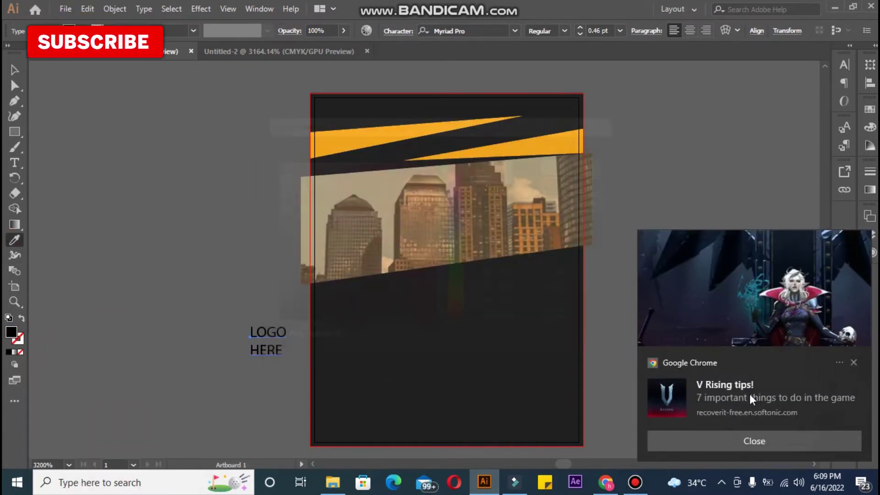
click(755, 440)
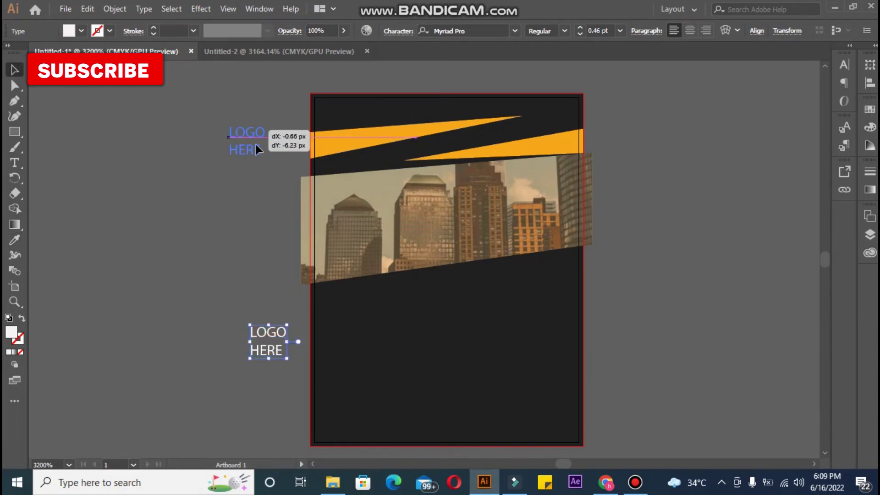
mouse_move(269, 160)
mouse_down()
mouse_move(251, 145)
mouse_move(329, 111)
mouse_up()
click(277, 173)
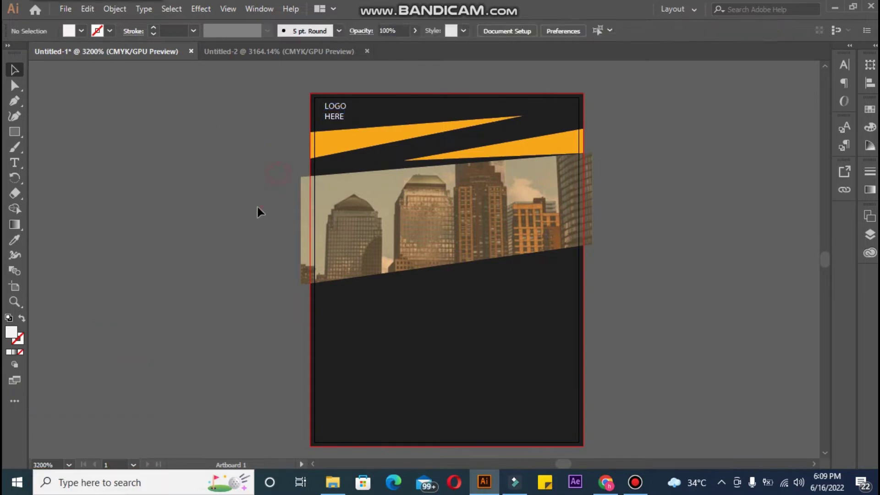
Create a six-sided polygon from the Polygon dialog and set the zoom to 100%.
click(14, 131)
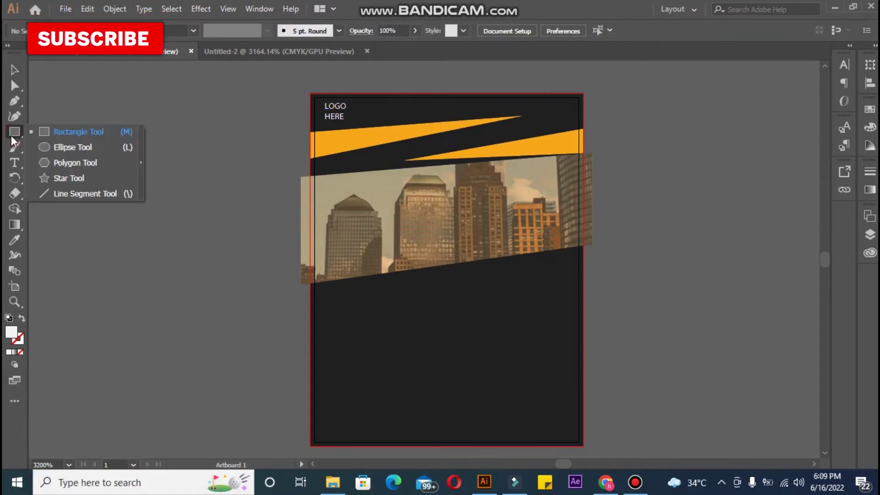
click(63, 162)
click(115, 219)
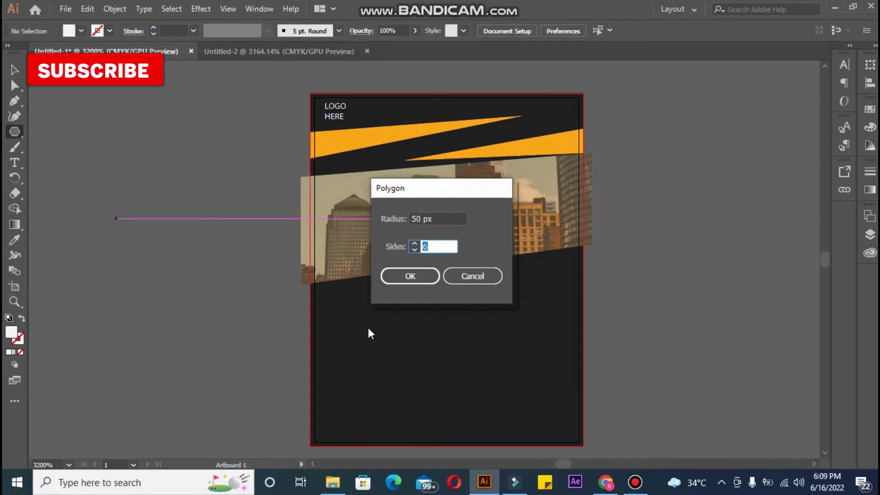
click(412, 276)
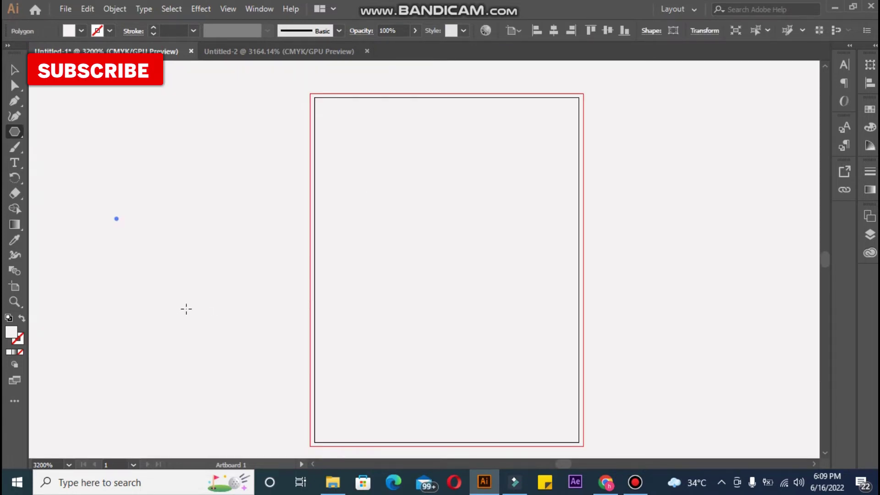
click(69, 465)
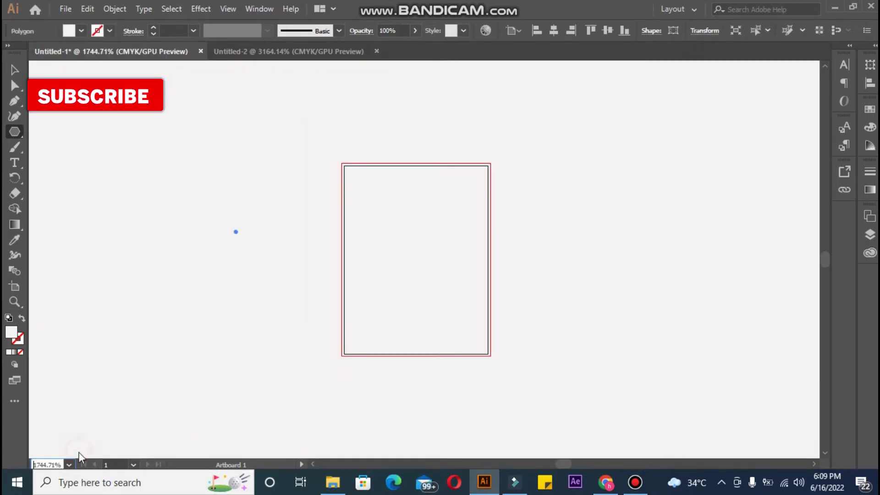
click(69, 465)
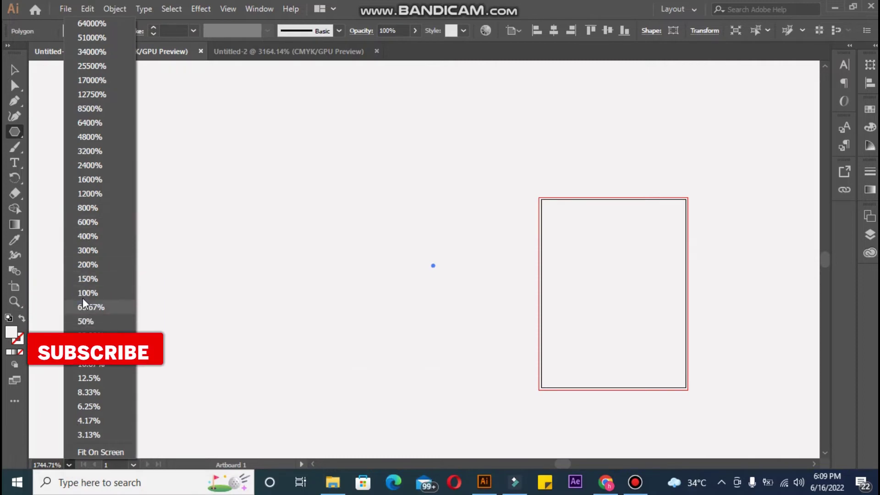
click(83, 293)
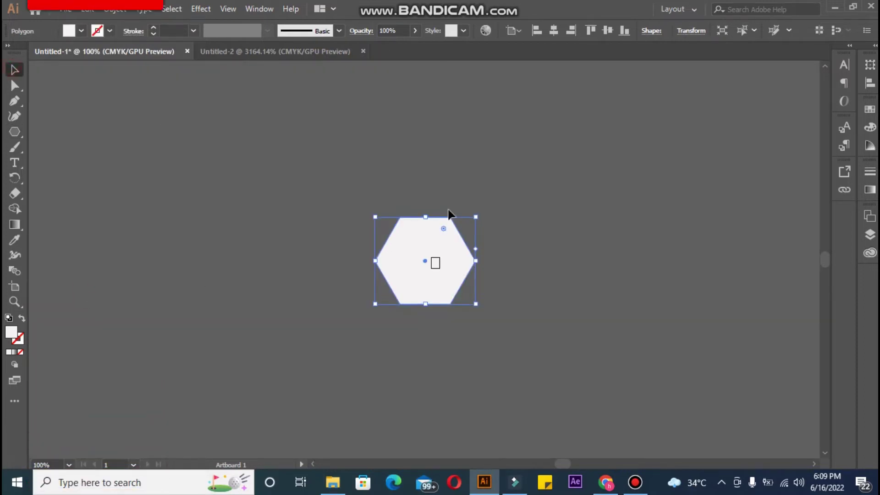
Shrink the hexagon into a small badge and settle it at the photo's lower edge.
drag(373, 215, 459, 290)
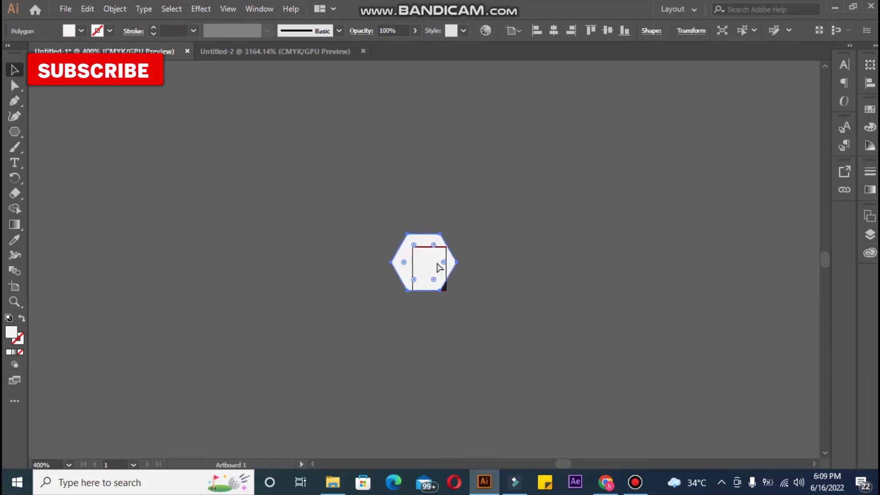
key(ctrl+equal)
key(ctrl+equal)
key(ctrl+equal)
key(ctrl+equal)
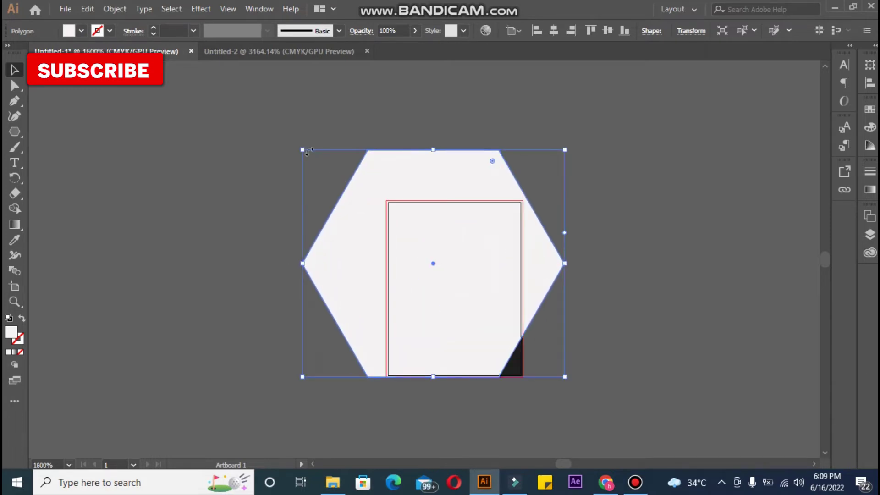
mouse_move(308, 153)
mouse_down()
mouse_move(518, 336)
mouse_move(295, 255)
mouse_move(433, 314)
mouse_up()
key(ctrl+equal)
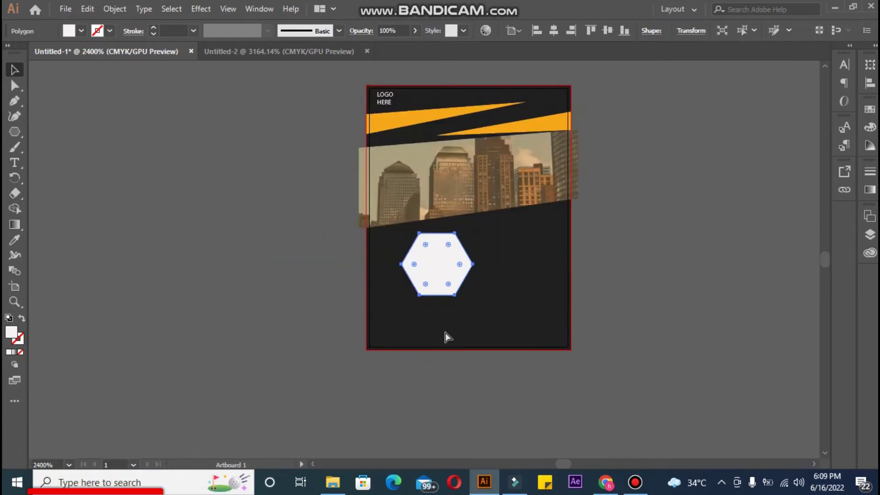
key(ctrl+equal)
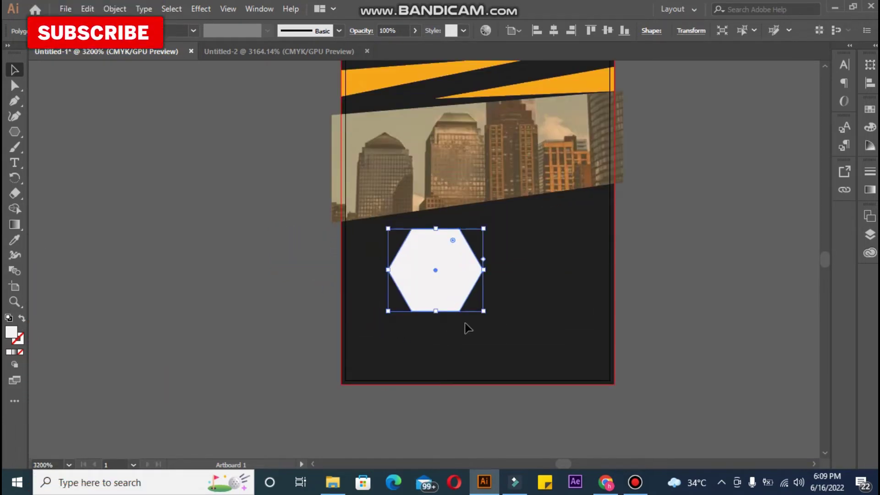
drag(483, 311, 441, 275)
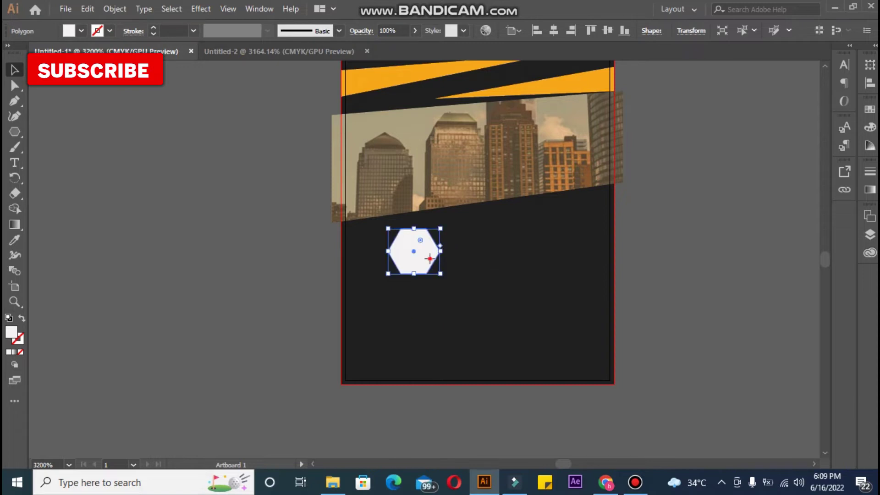
mouse_move(419, 221)
mouse_down()
mouse_move(403, 270)
mouse_move(441, 287)
mouse_up()
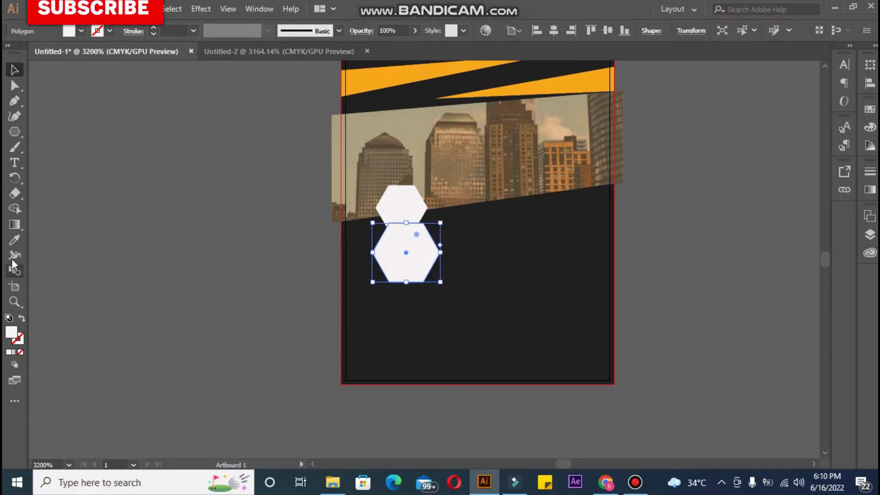
Place the orange hexagon on the white one and bring it to the front.
click(404, 196)
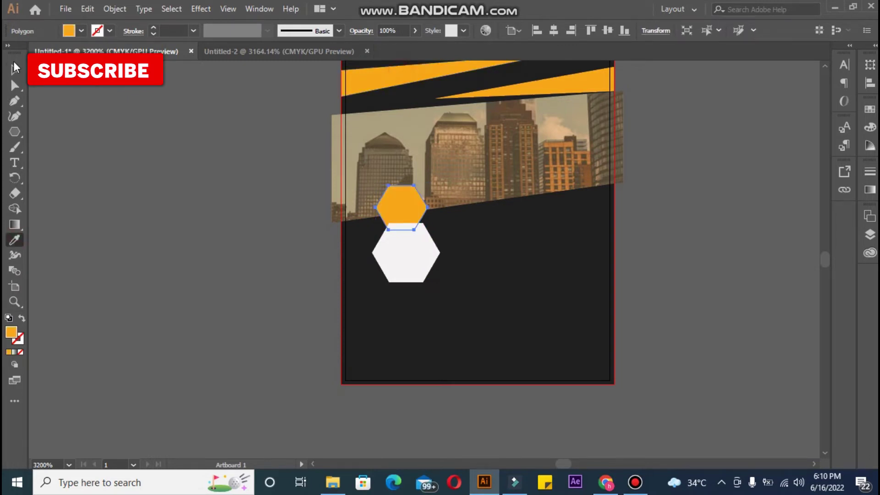
drag(424, 242, 416, 242)
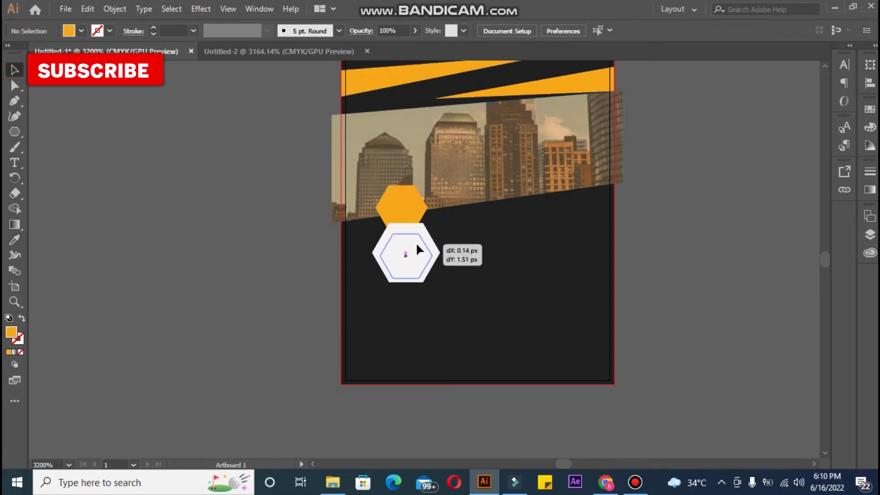
right_click(397, 254)
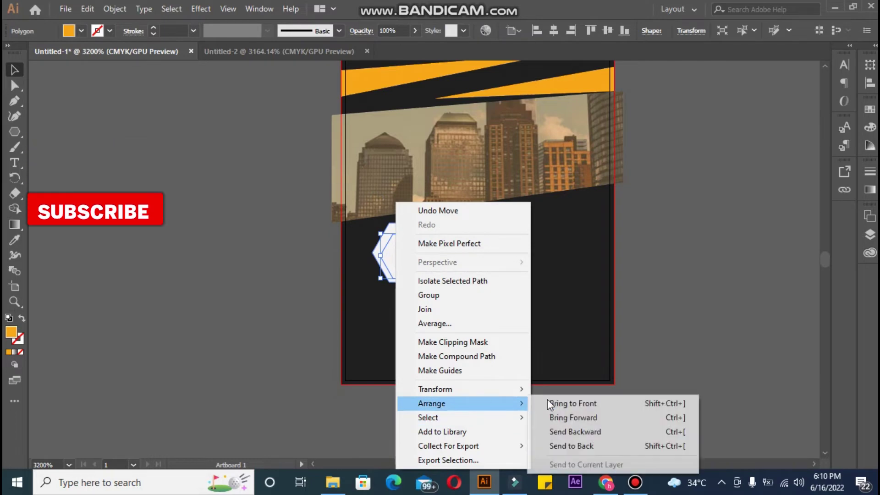
click(550, 403)
click(207, 321)
Shrink the white hexagon slightly and centre both hexagons on each other.
click(405, 226)
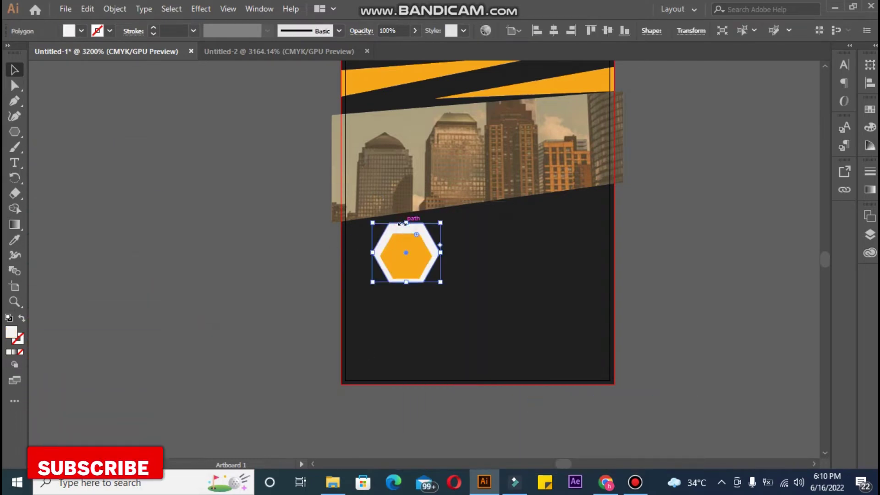
drag(372, 223, 375, 225)
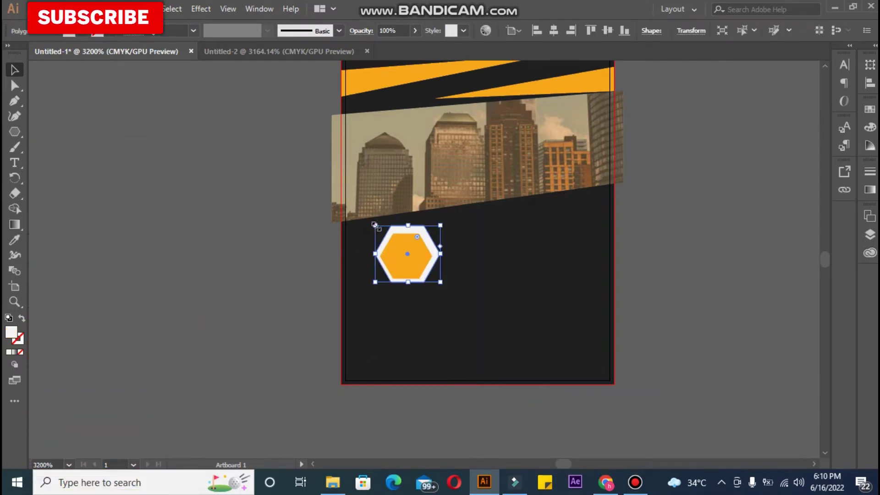
shift+click(412, 238)
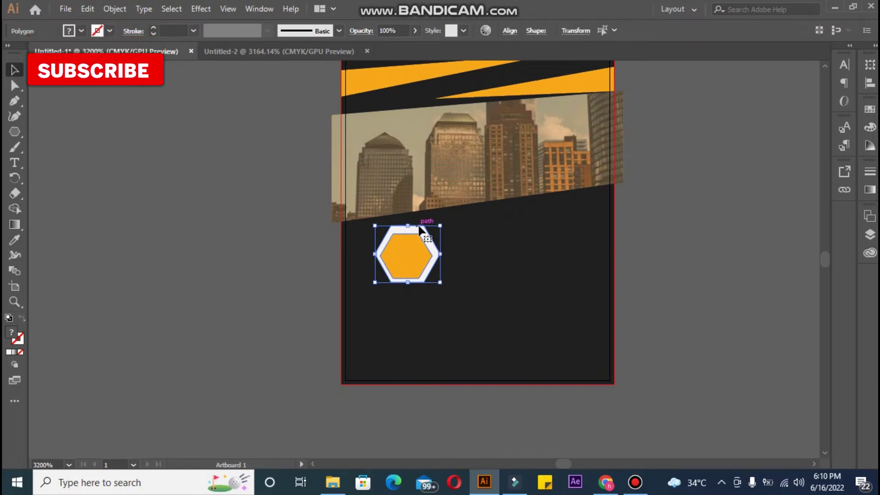
click(508, 34)
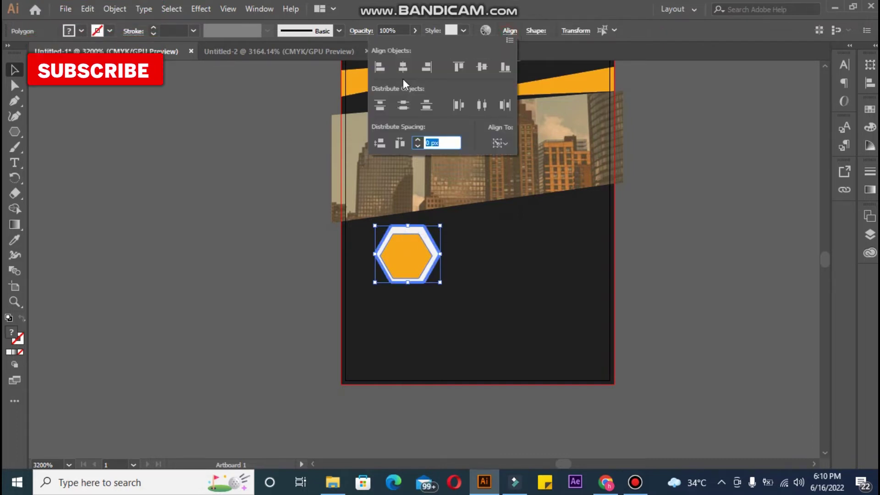
click(403, 74)
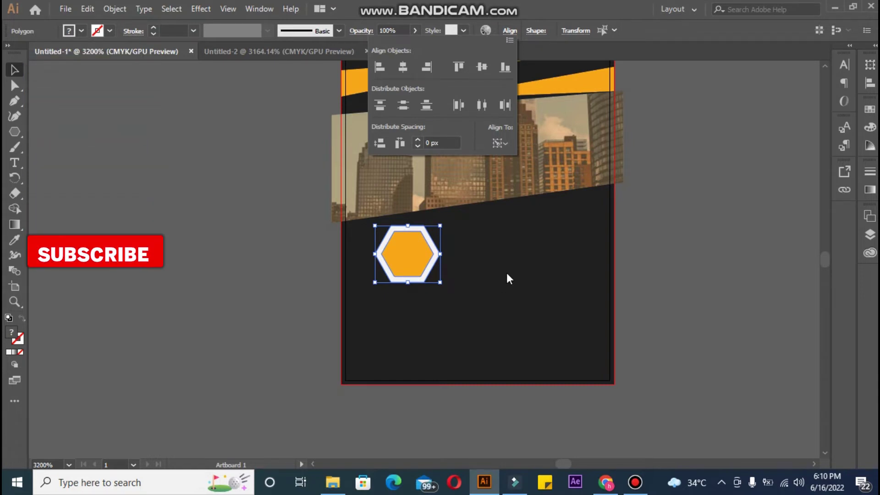
click(377, 280)
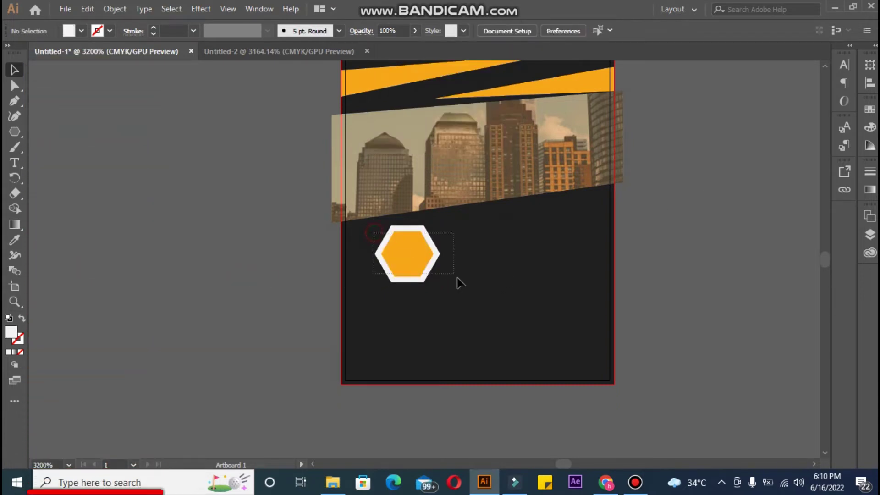
Scale the two-hexagon badge down and move it up onto the photo's lower edge.
drag(441, 281, 427, 270)
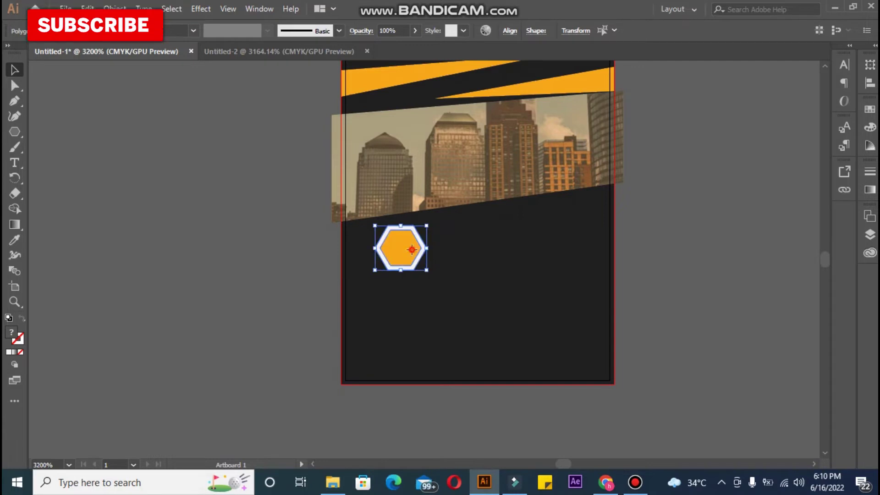
drag(411, 237, 408, 213)
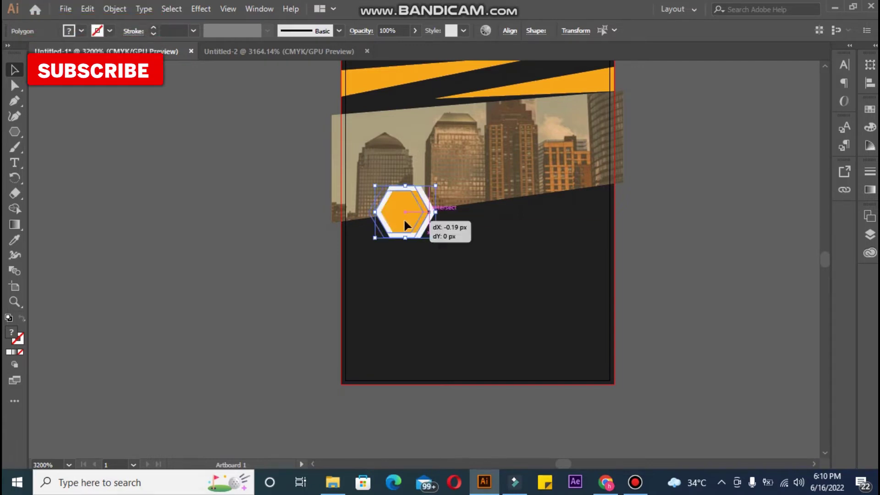
drag(403, 218, 400, 218)
click(295, 253)
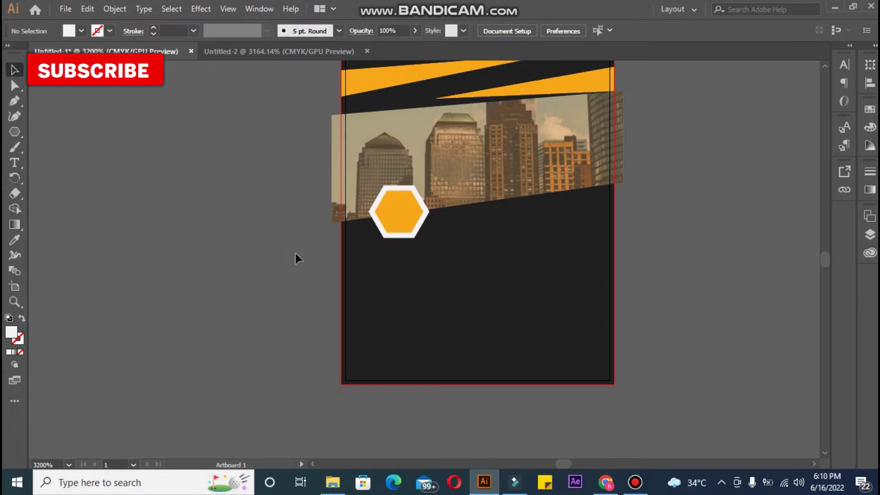
Zoom to 200% and type a two-line GROW YOUR BUSINESS headline at the lower left.
click(14, 164)
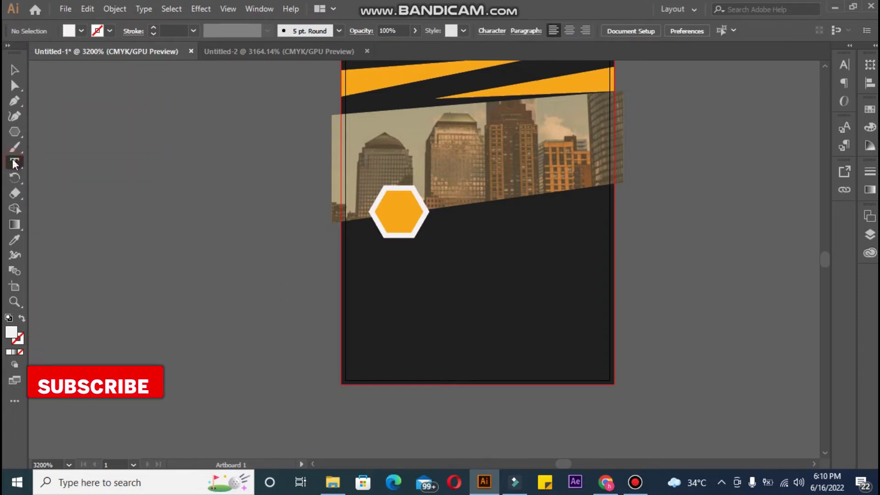
click(69, 465)
click(79, 293)
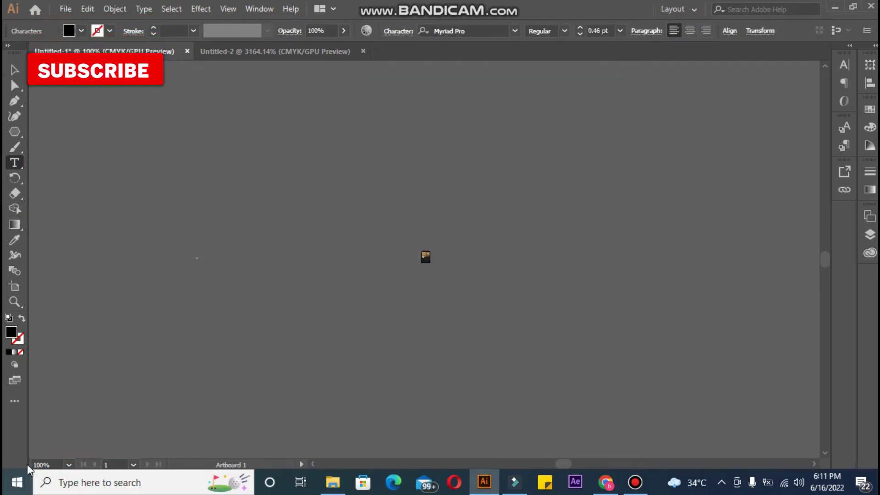
click(69, 465)
click(88, 264)
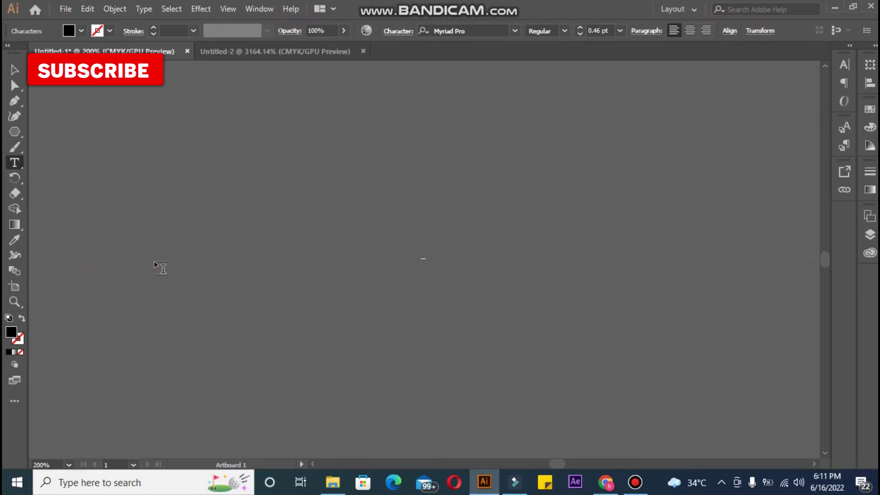
click(189, 278)
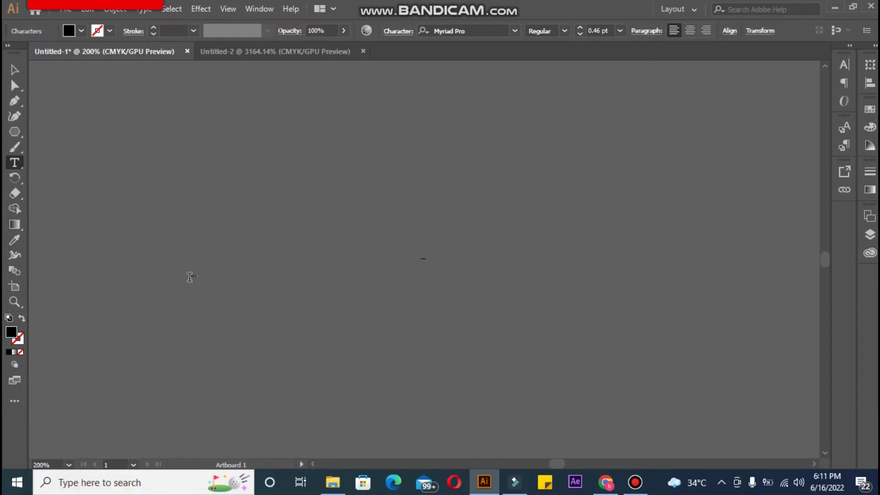
click(15, 69)
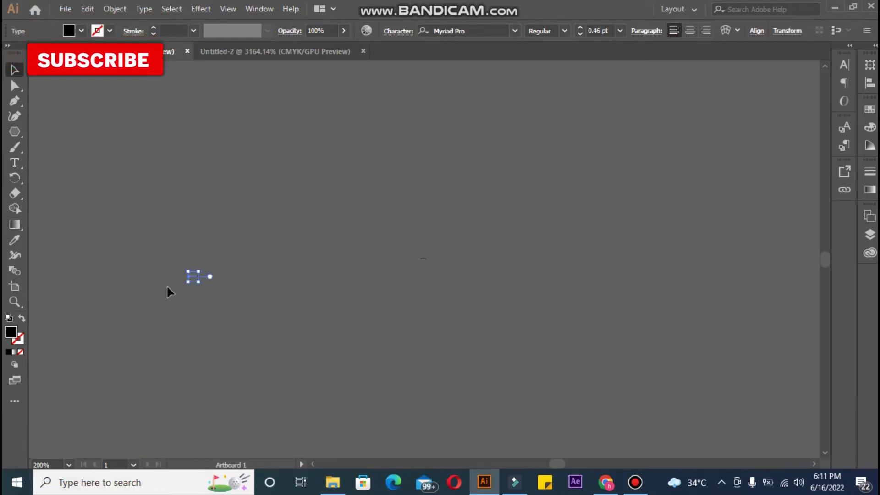
Resize the oversized GROW YOUR BUSINESS headline down so it fits the flyer.
drag(273, 370, 263, 307)
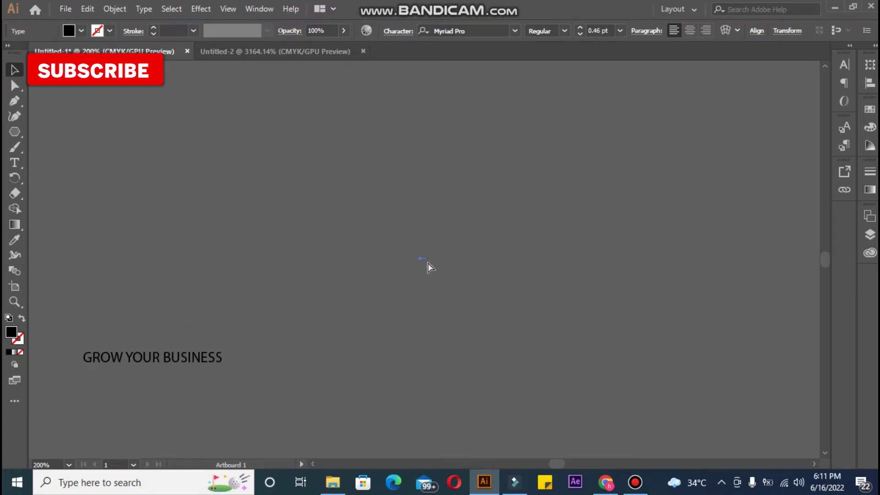
scroll(429, 263, up, 6)
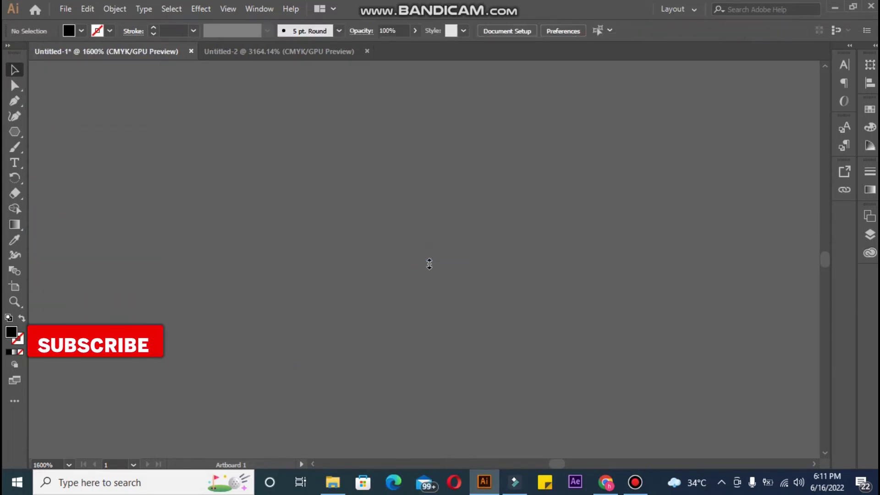
scroll(428, 263, up, 1)
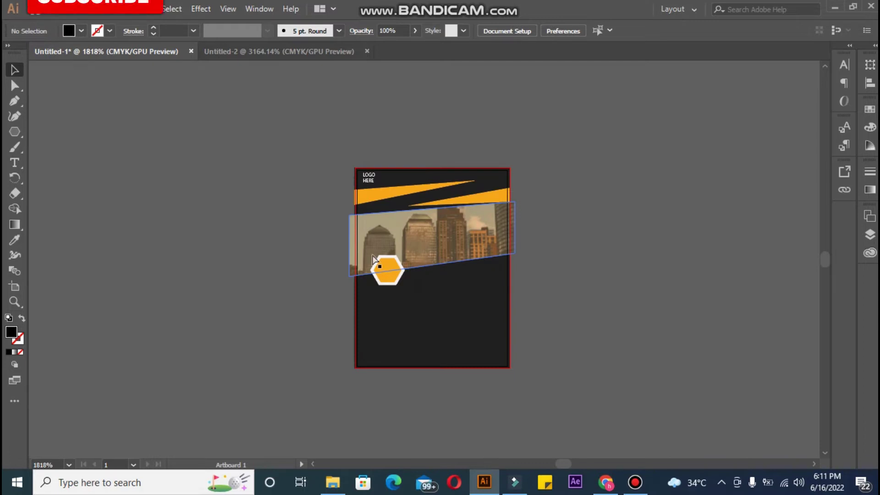
click(252, 275)
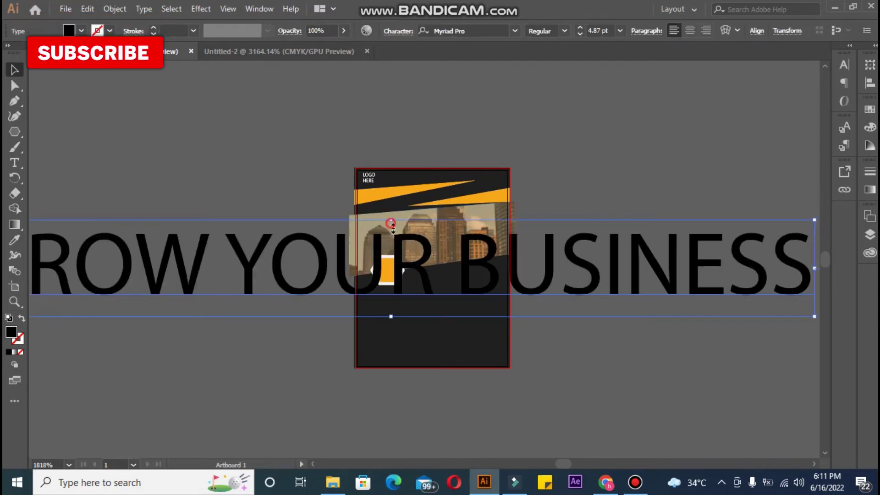
mouse_move(391, 221)
mouse_down()
mouse_move(463, 309)
mouse_move(453, 303)
mouse_up()
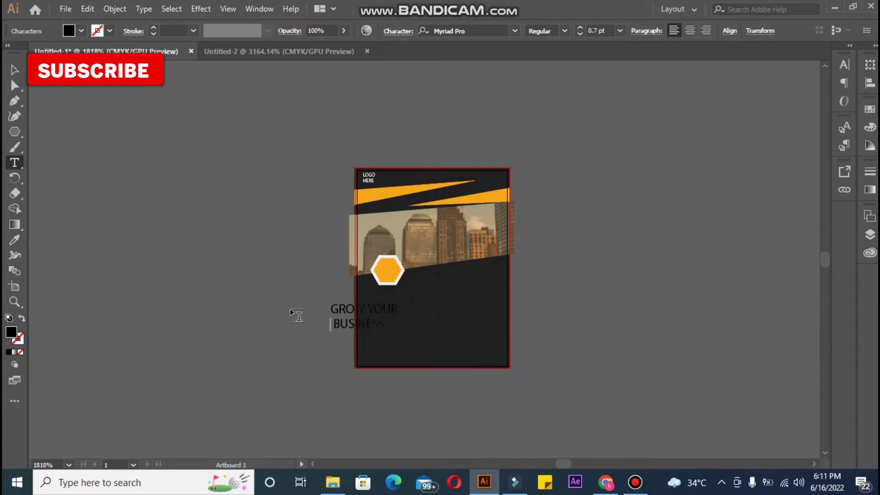
key(Escape)
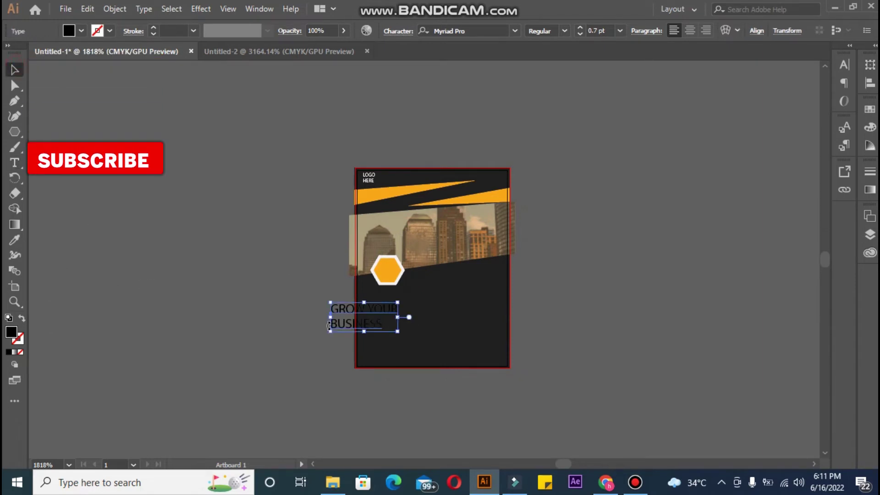
drag(398, 331, 384, 326)
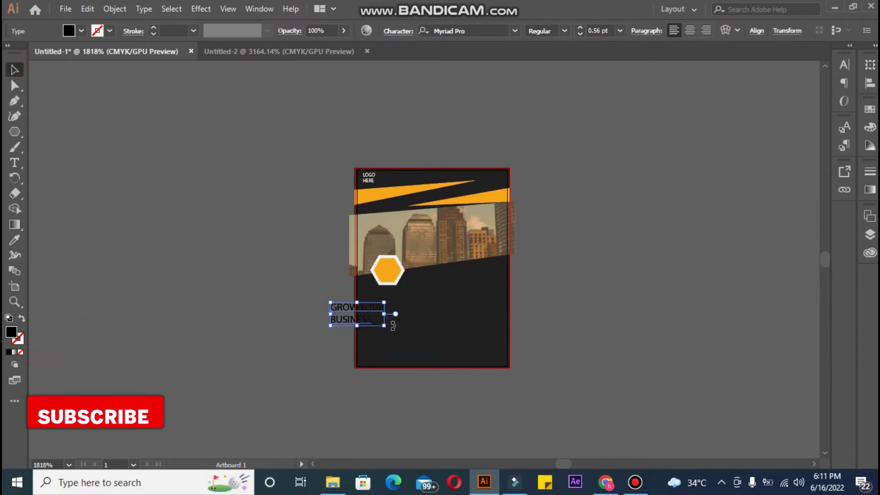
click(426, 362)
Move GROW YOUR BUSINESS below the hexagon, set it to Bold and enlarge it slightly.
key(ctrl+plus)
key(ctrl+plus)
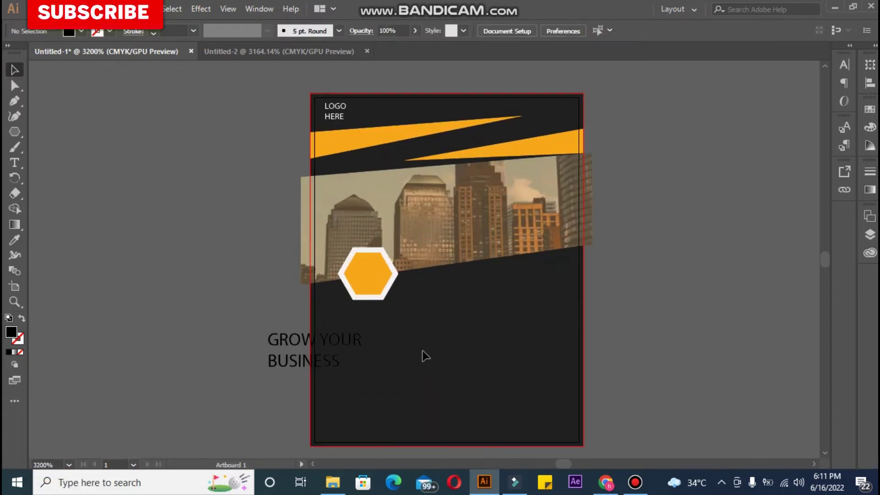
drag(282, 341, 331, 323)
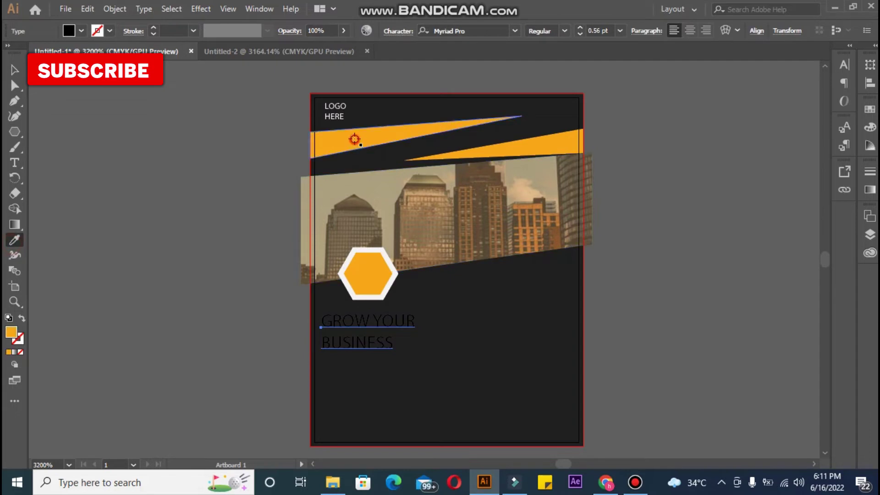
click(14, 70)
click(565, 31)
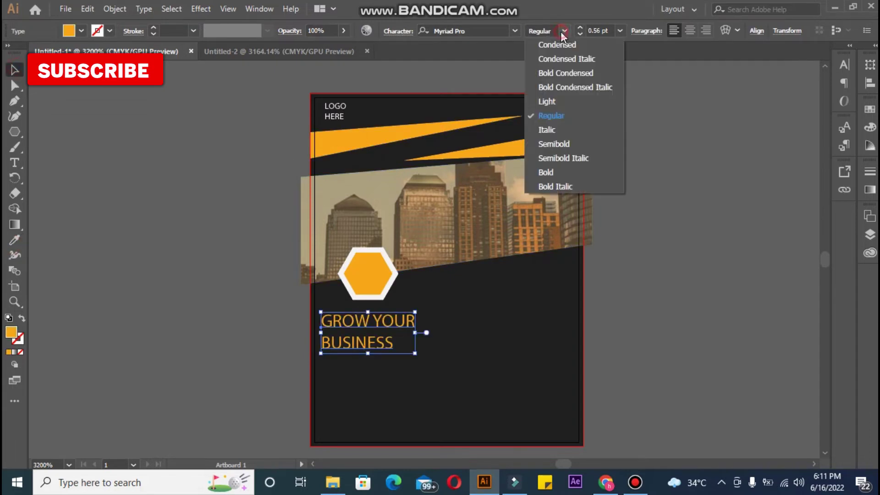
click(572, 171)
drag(421, 353, 436, 368)
click(211, 322)
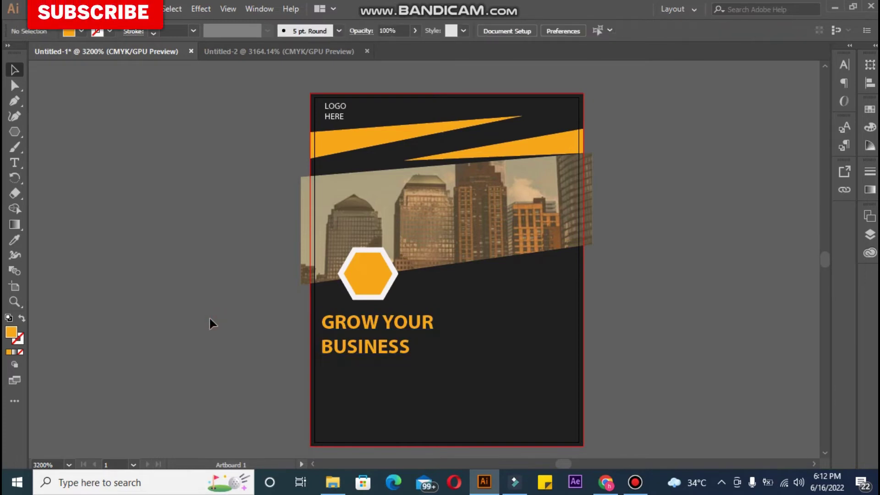
Switch from the Bandicam recorder back to the Illustrator flyer.
click(635, 481)
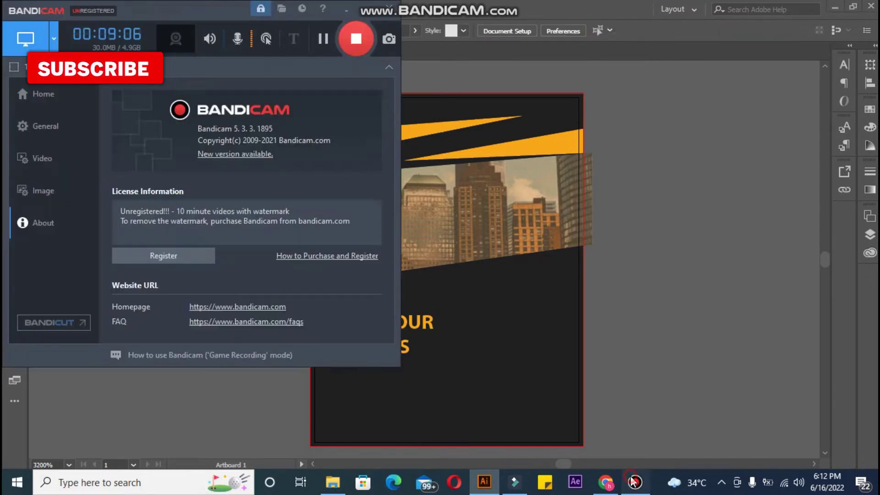
click(665, 238)
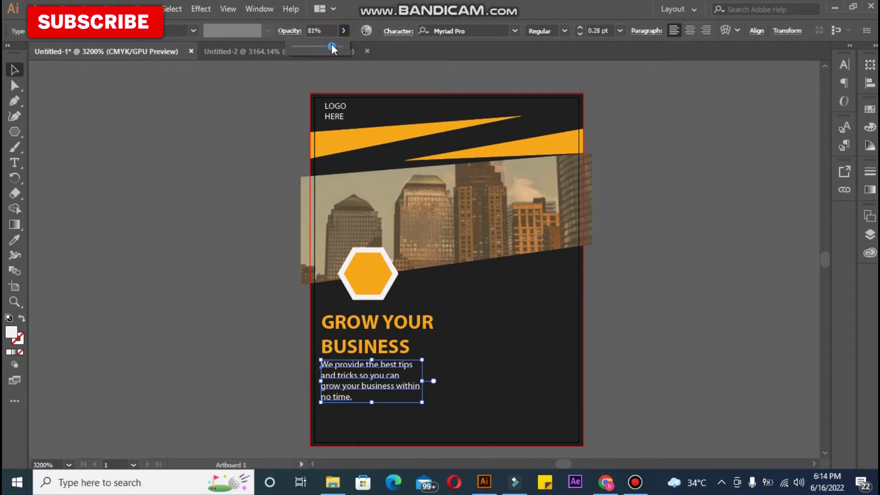
Set the body paragraph's font style to Italic.
click(186, 187)
click(354, 397)
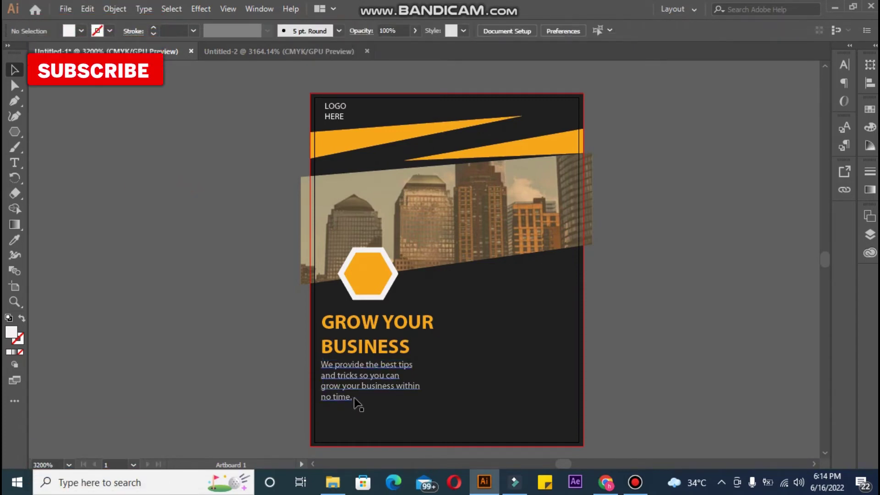
click(565, 31)
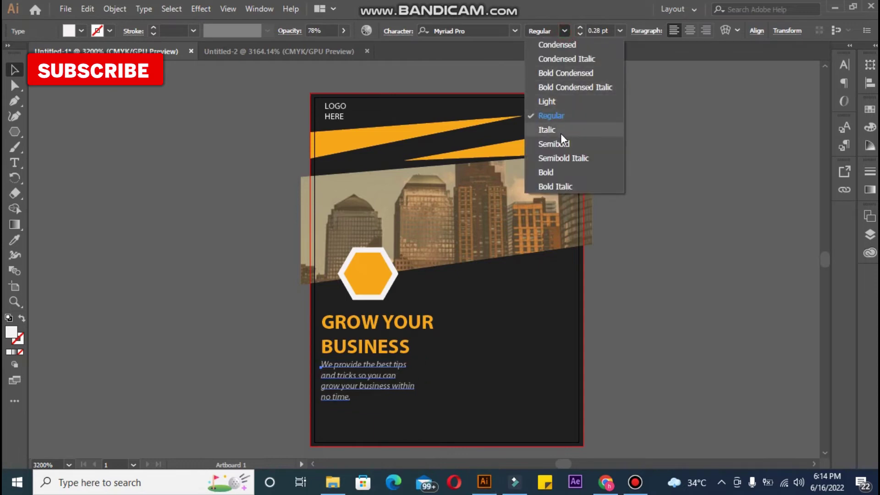
click(560, 131)
click(68, 332)
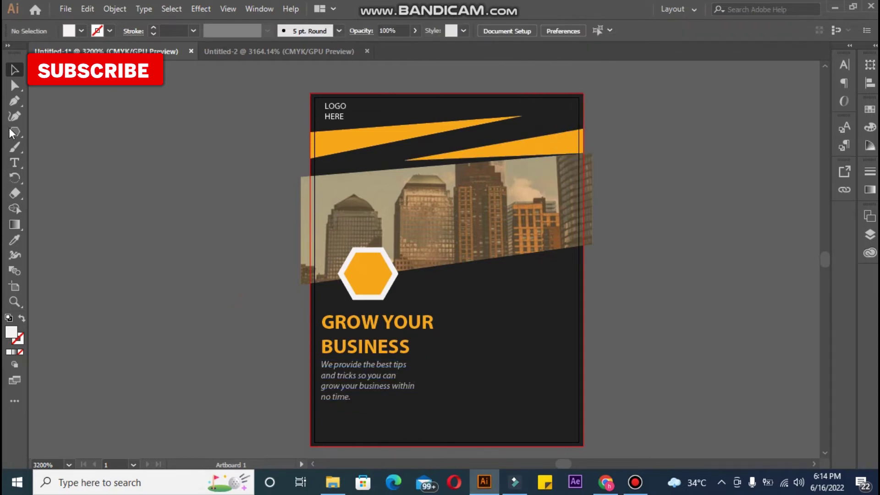
Draw a rectangle along the artboard bottom and fill it with the flyer's orange.
key(m)
drag(310, 428, 584, 445)
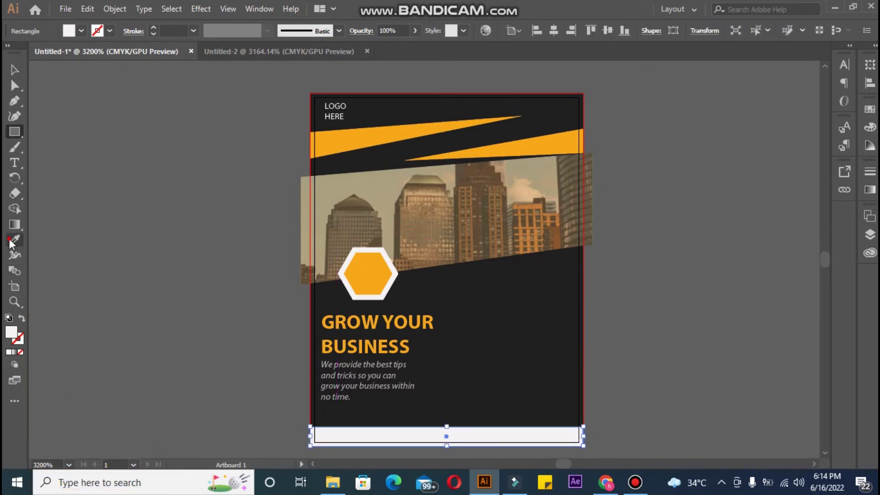
click(358, 128)
click(15, 70)
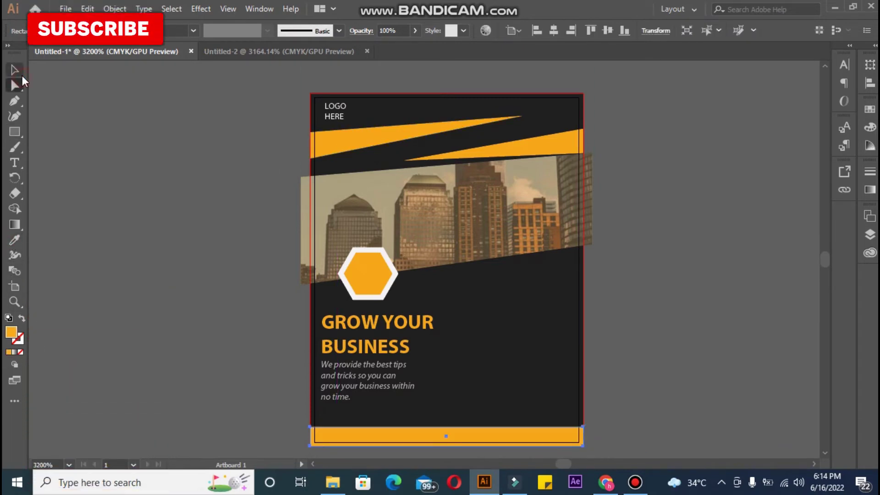
click(85, 136)
click(635, 482)
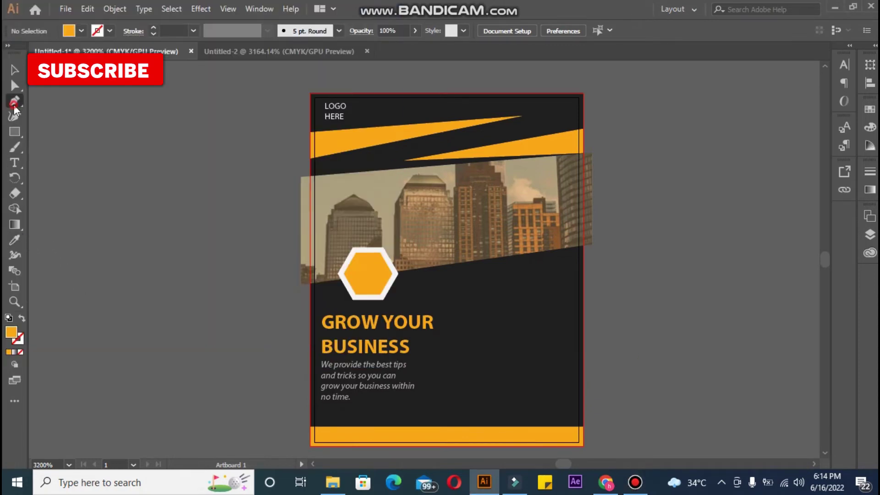
Draw a triangle from the left edge to the photo's lower edge, sent behind the hexagon.
click(310, 285)
click(309, 304)
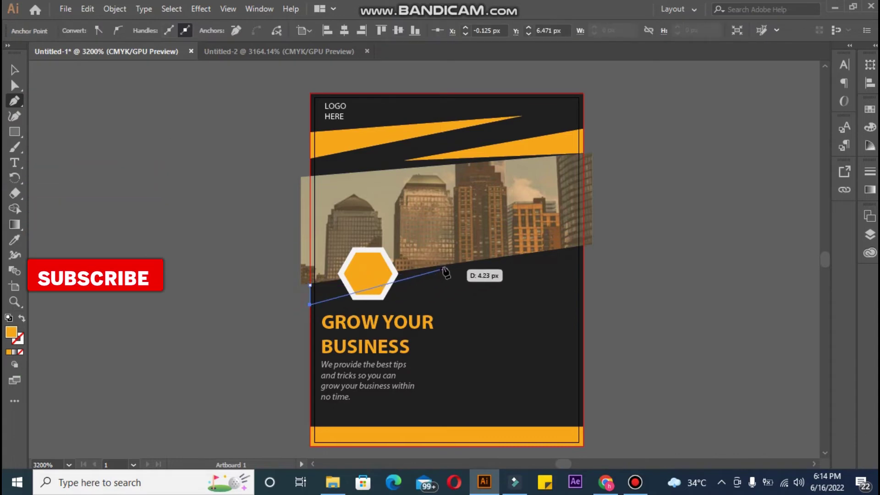
click(447, 265)
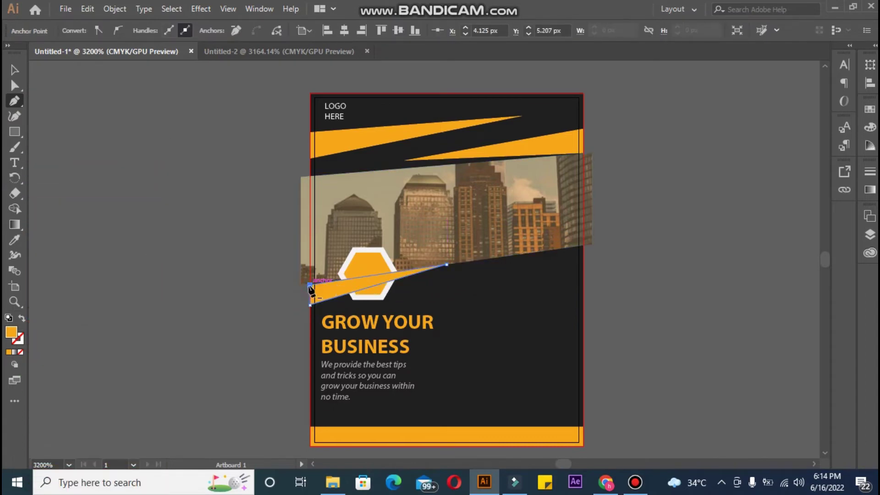
click(310, 285)
key(v)
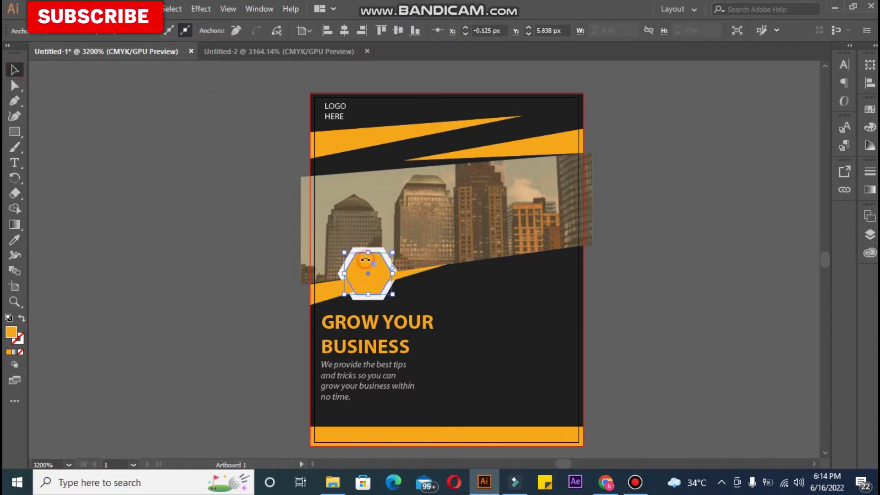
right_click(360, 270)
click(527, 413)
Draw a second sliver from the right edge toward the hexagon and fill it orange.
key(p)
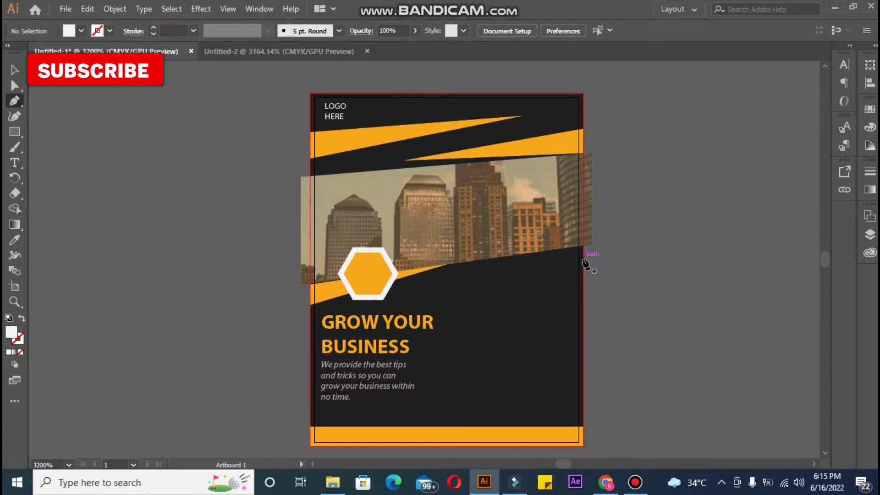
click(583, 259)
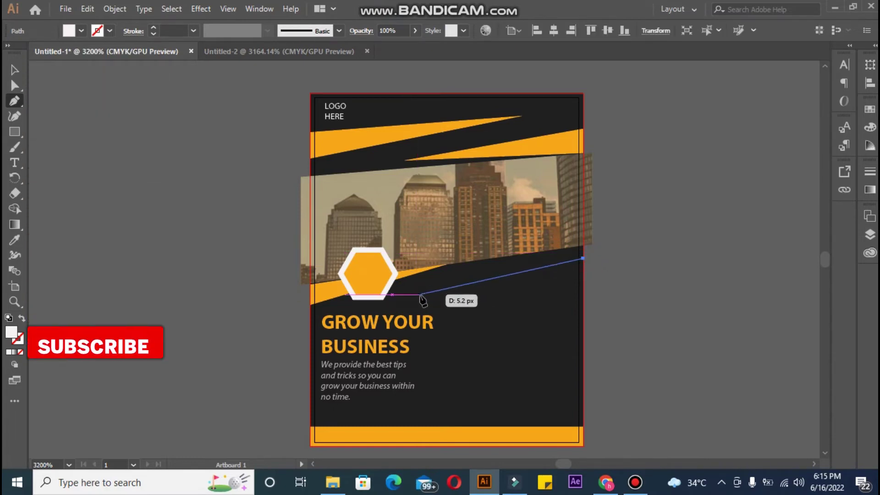
click(421, 294)
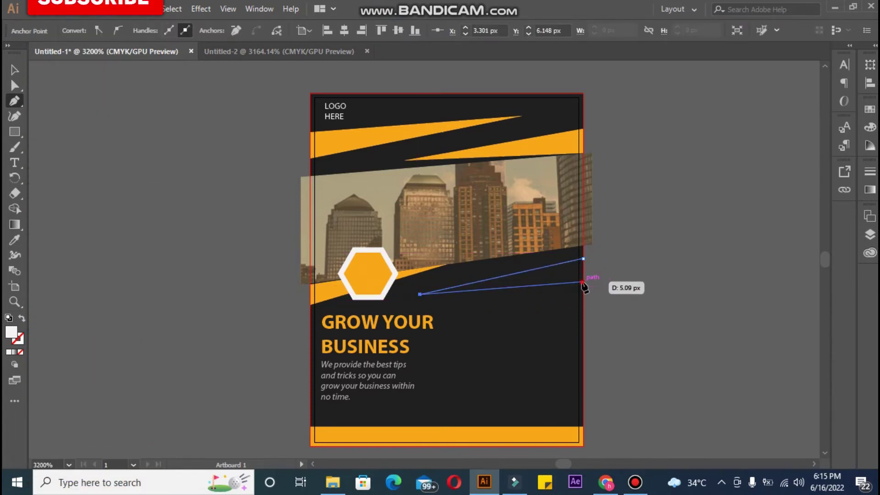
click(583, 282)
click(583, 259)
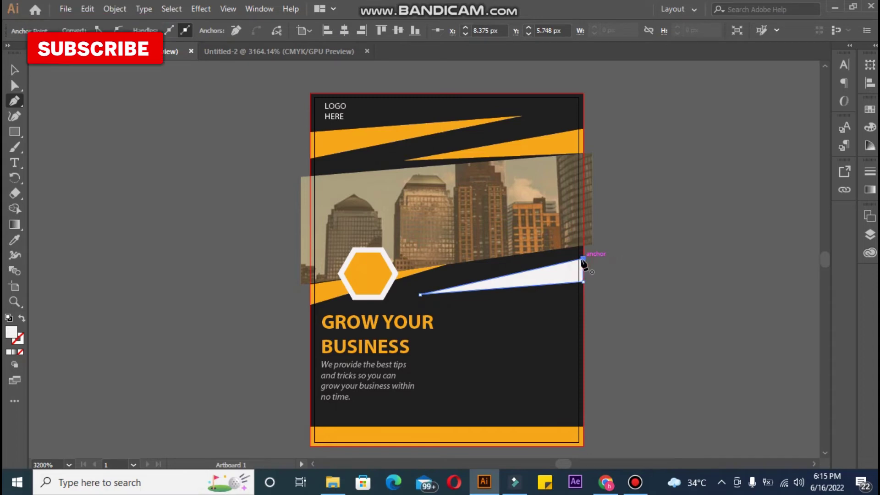
click(14, 241)
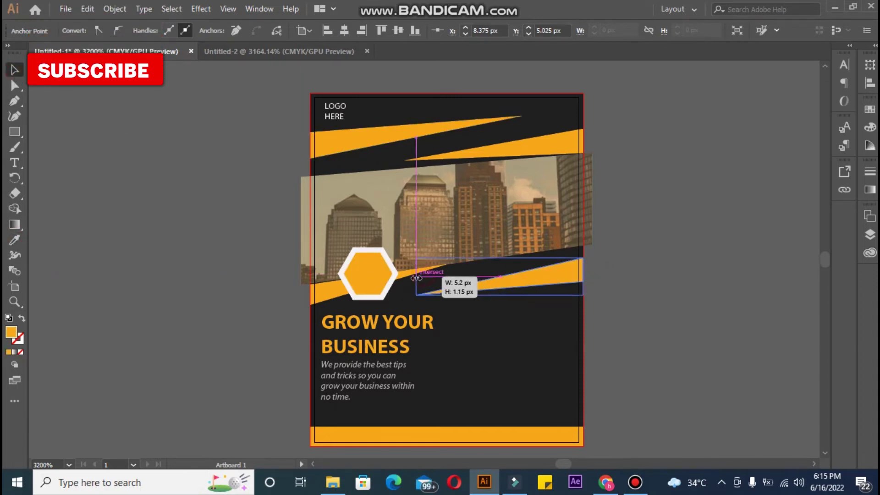
click(147, 305)
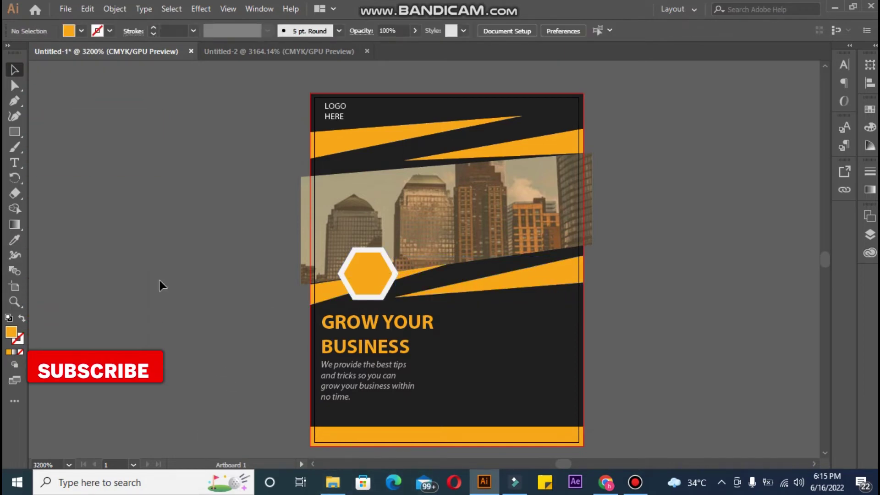
Type 'What we Offer' in a new text object beside the artboard.
click(16, 162)
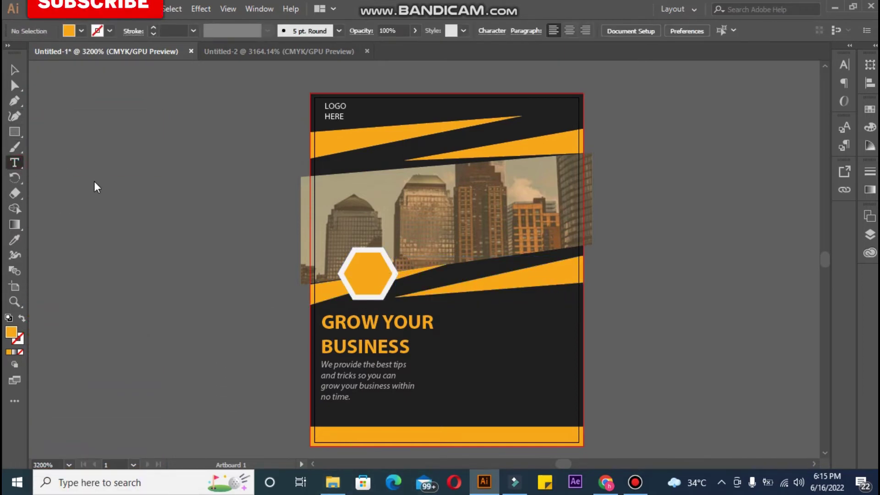
click(96, 181)
text(W)
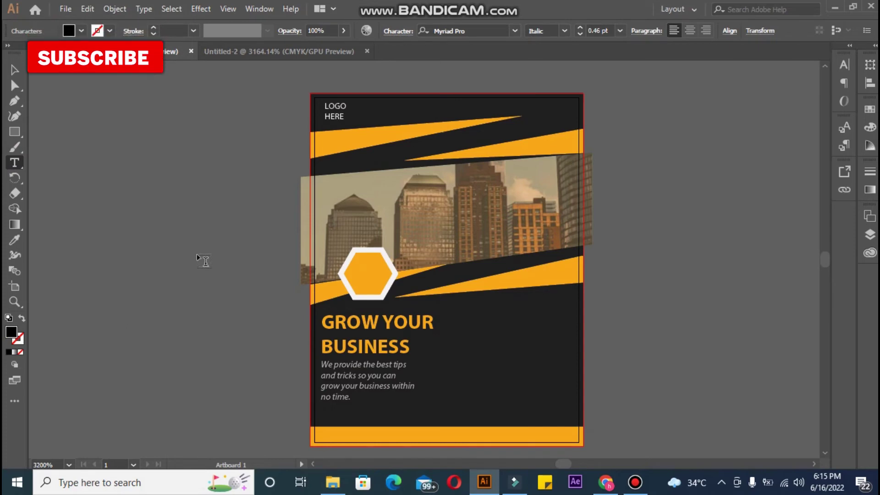
text(h)
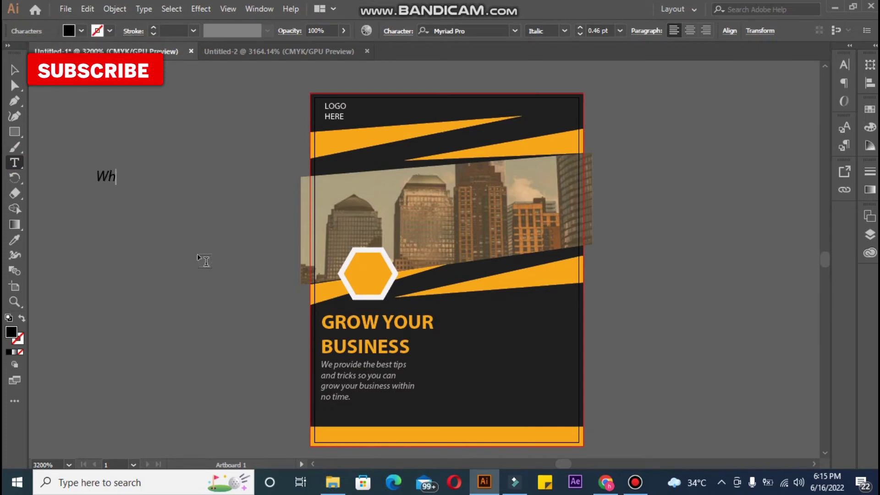
text(at we Offe)
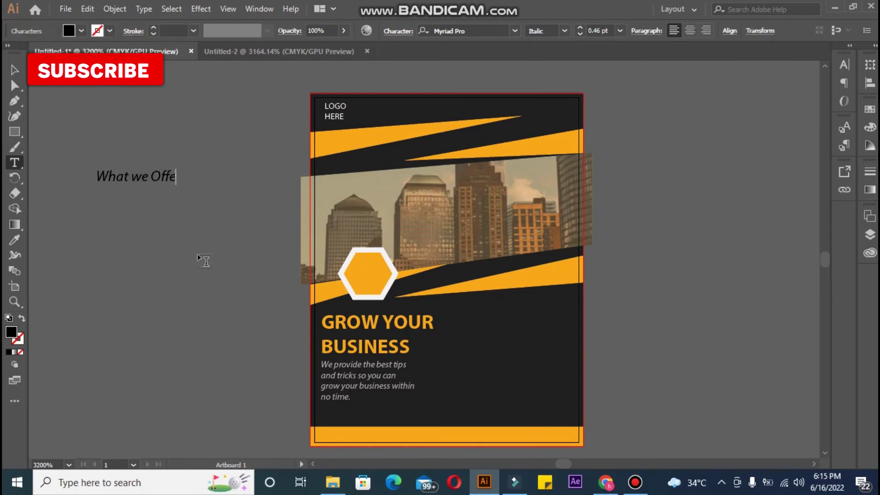
text(r)
Give 'What we Offer' the headline's bold orange style, shrink it and align it with GROW YOUR.
click(14, 70)
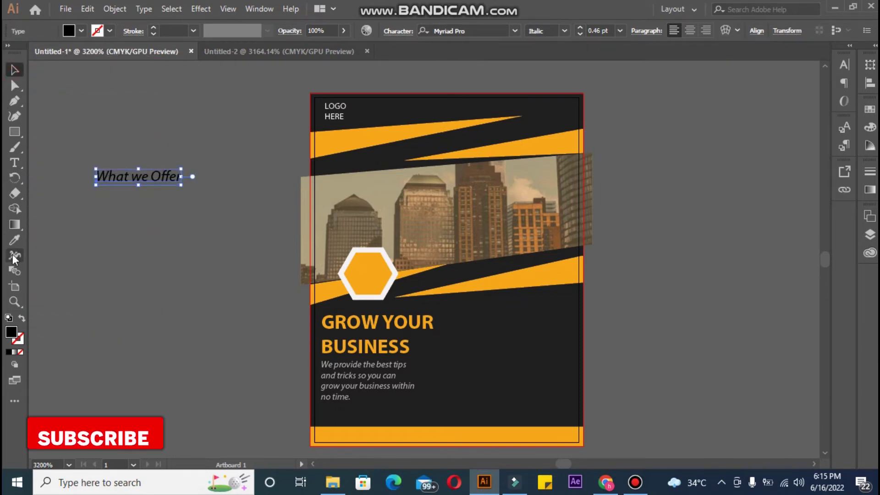
key(i)
click(14, 70)
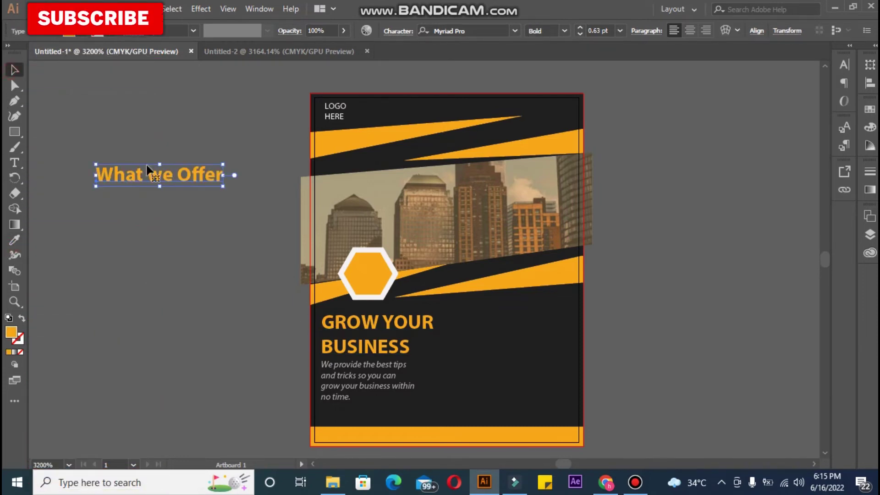
drag(223, 182, 194, 181)
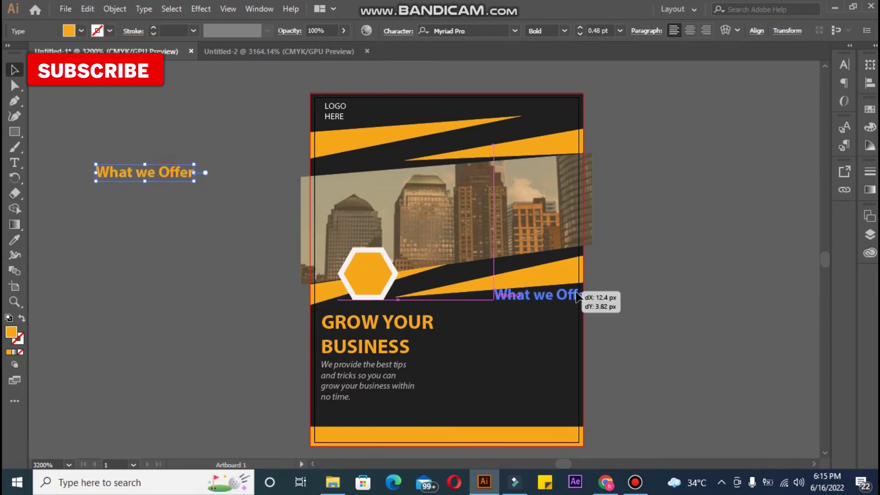
drag(577, 296, 536, 325)
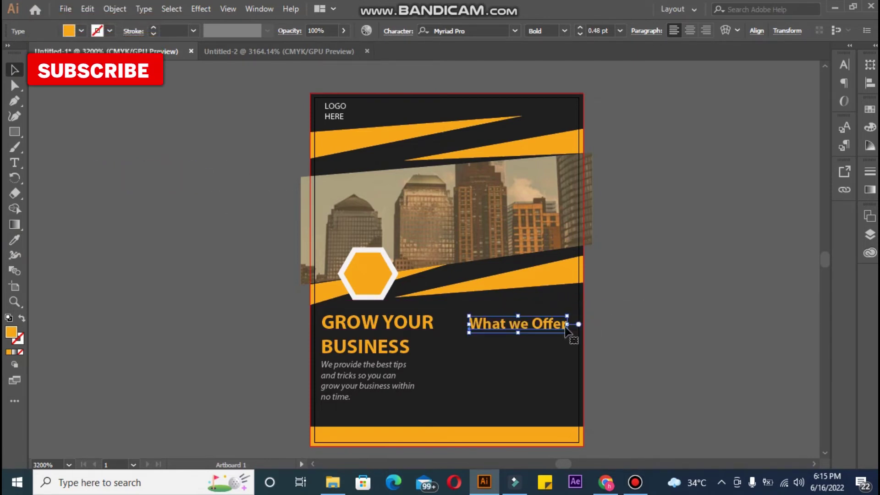
key(shift+Right)
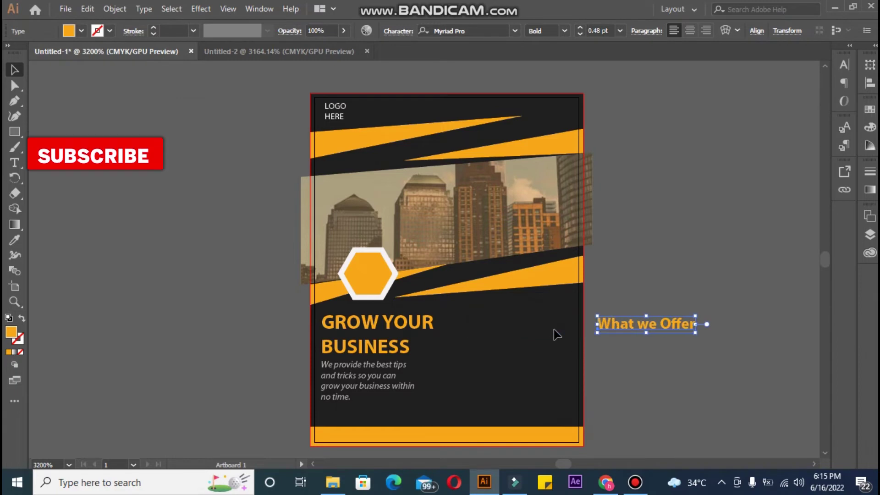
drag(628, 330, 509, 328)
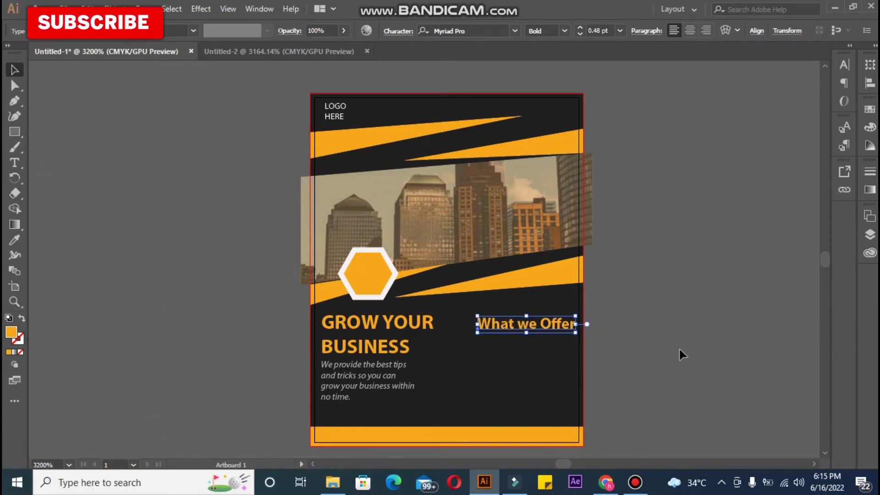
click(285, 341)
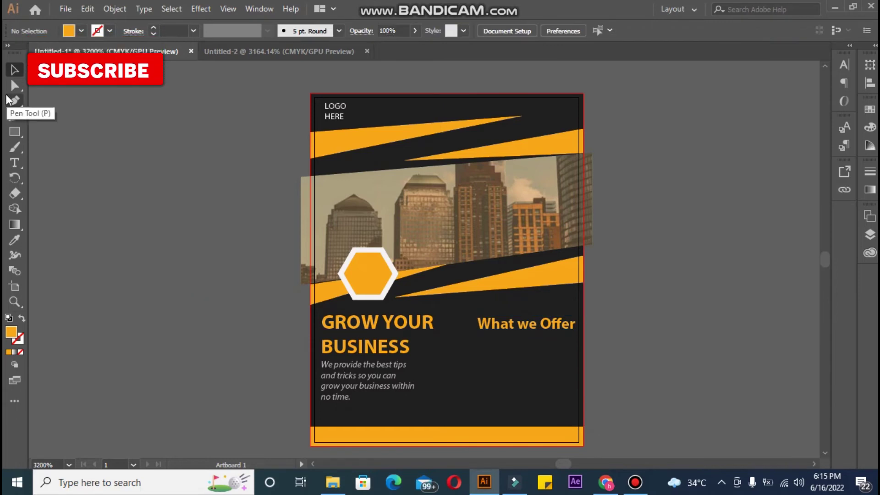
Type the four-line list SEO, Sucess Reports, Daily Meetings, Business Plann beside the flyer.
click(107, 206)
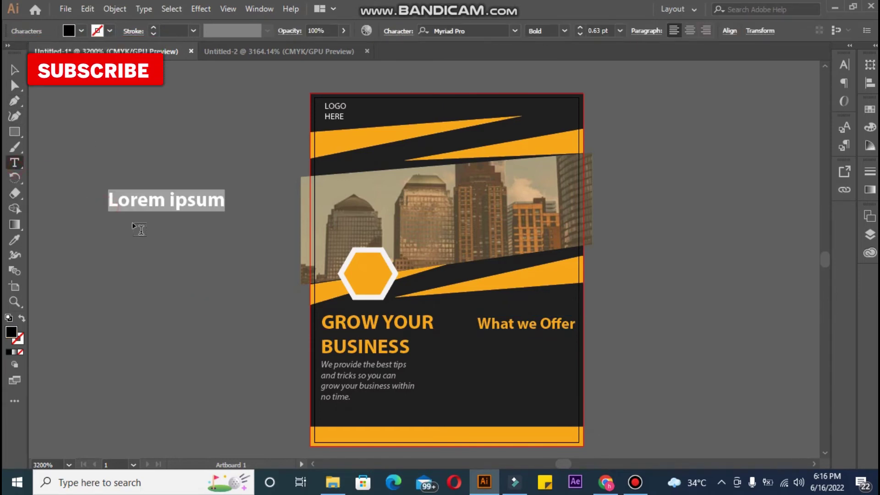
key(BackSpace)
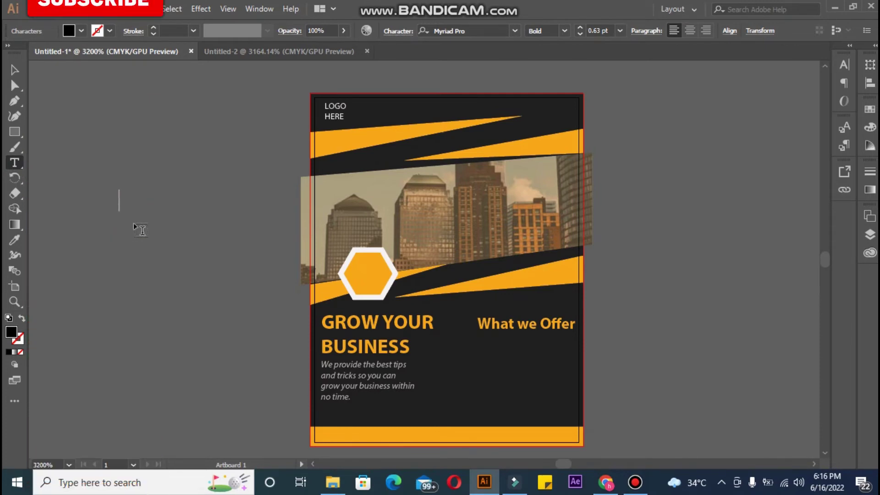
key(BackSpace)
text(SEO)
key(Return)
text(T)
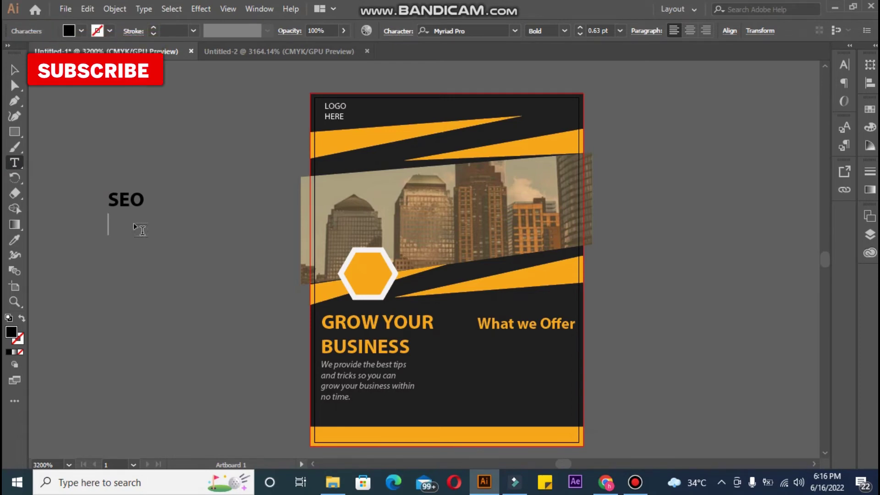
text(PRO)
text(Su)
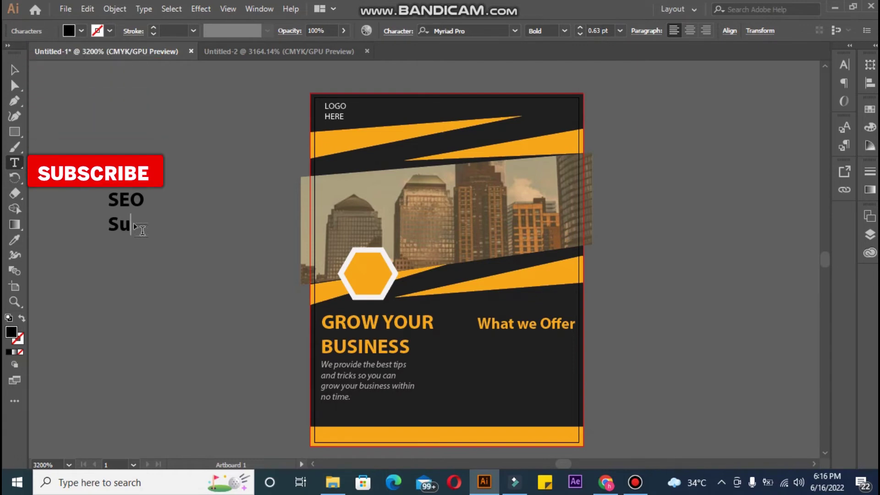
text(bsss)
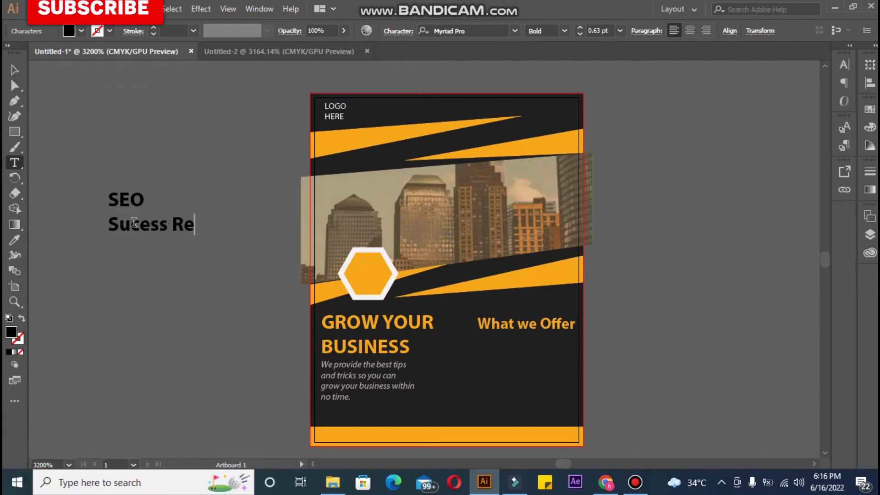
text(ports)
key(Return)
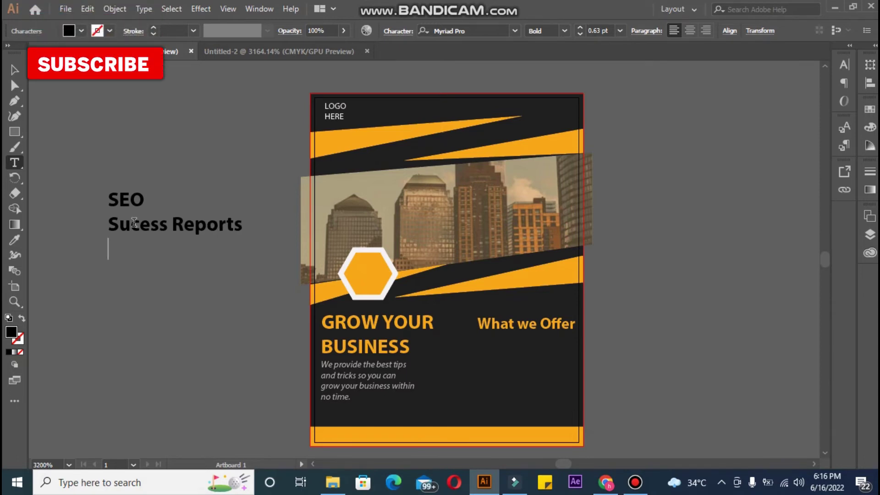
text(Daily Meetings)
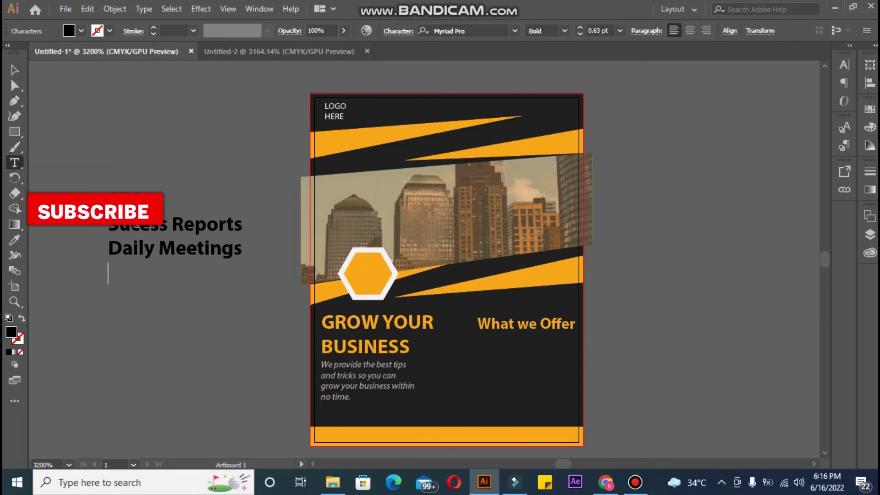
text(Busi)
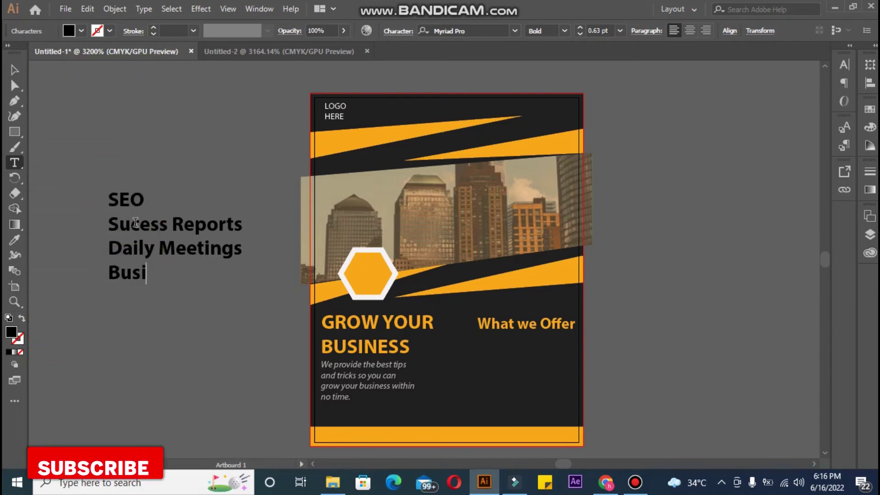
text(ness S)
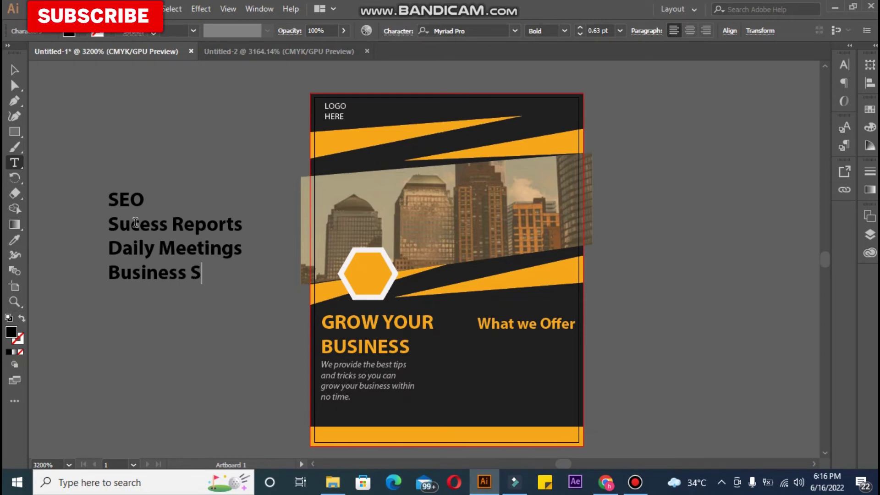
text(tr)
key(BackSpace)
key(BackSpace)
key(BackSpace)
text(Plann)
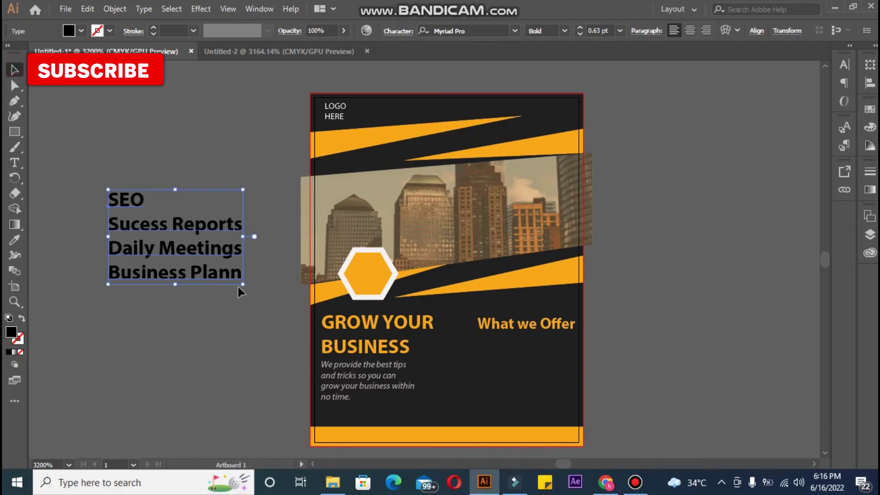
Shrink the list and place a copy under What we Offer in the paragraph's white style.
drag(243, 288, 188, 245)
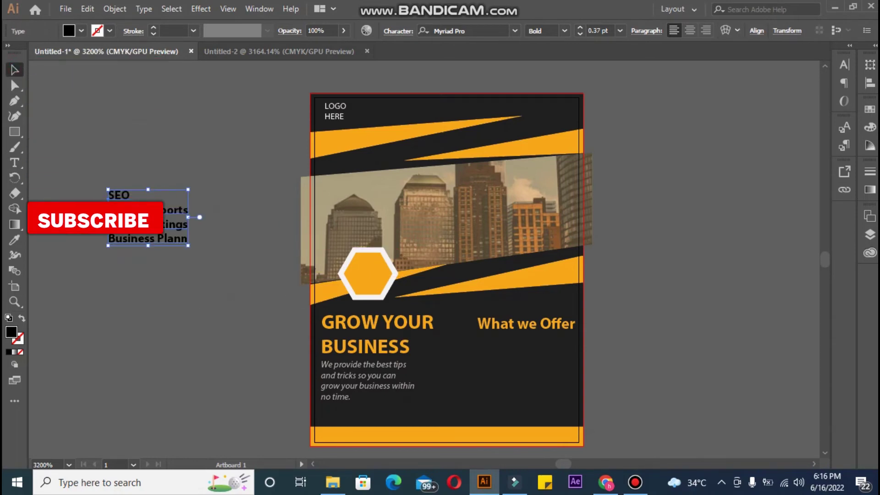
drag(135, 216, 513, 376)
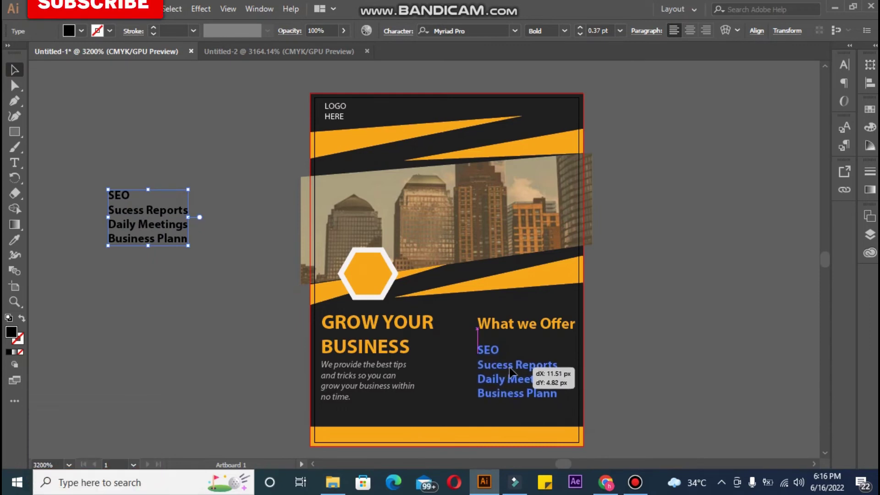
drag(511, 372, 510, 367)
click(14, 239)
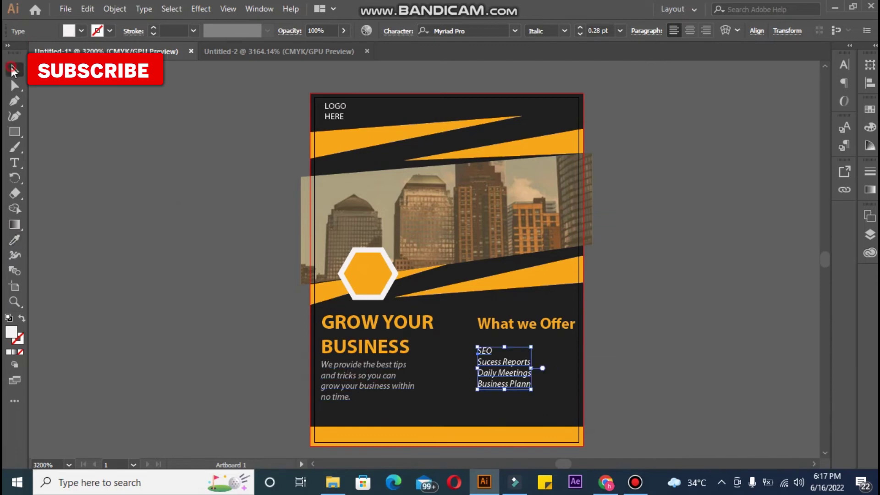
drag(532, 389, 564, 407)
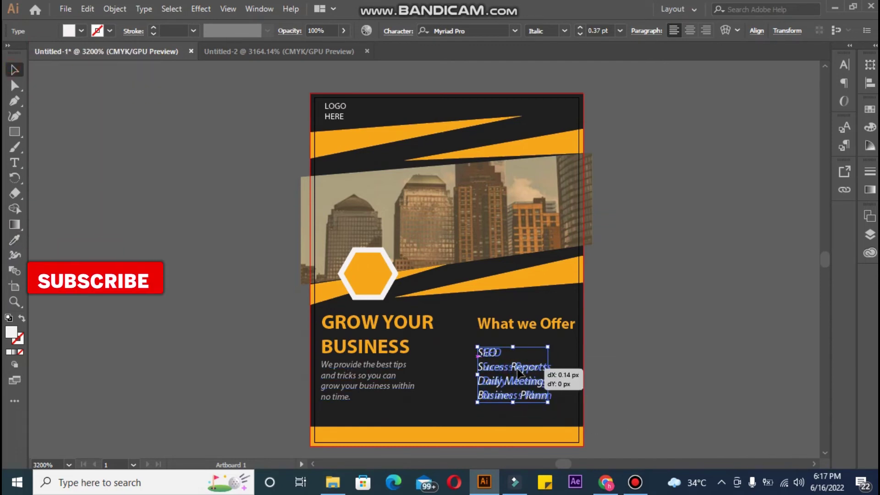
click(517, 373)
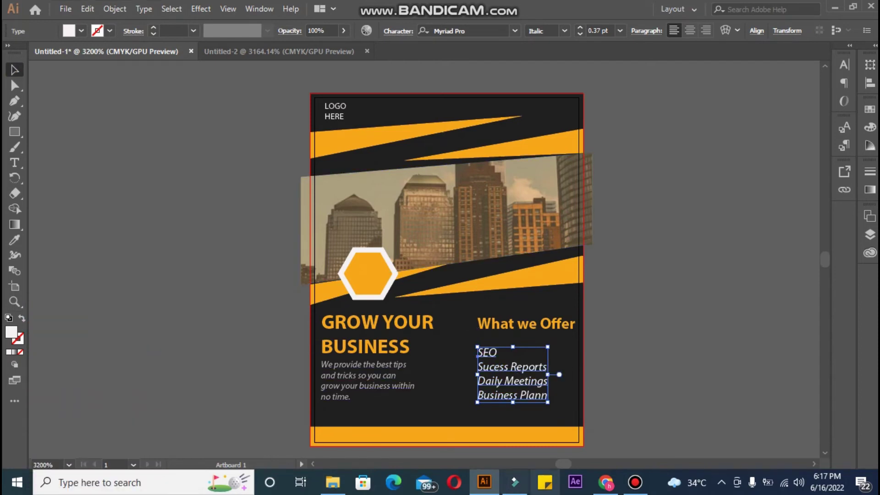
click(233, 208)
Set the list's font style to Semibold.
click(484, 367)
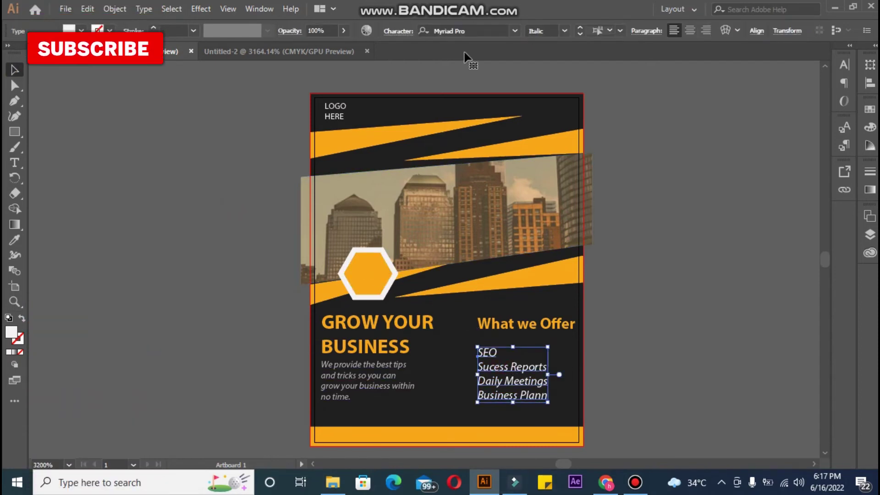
click(565, 31)
click(562, 144)
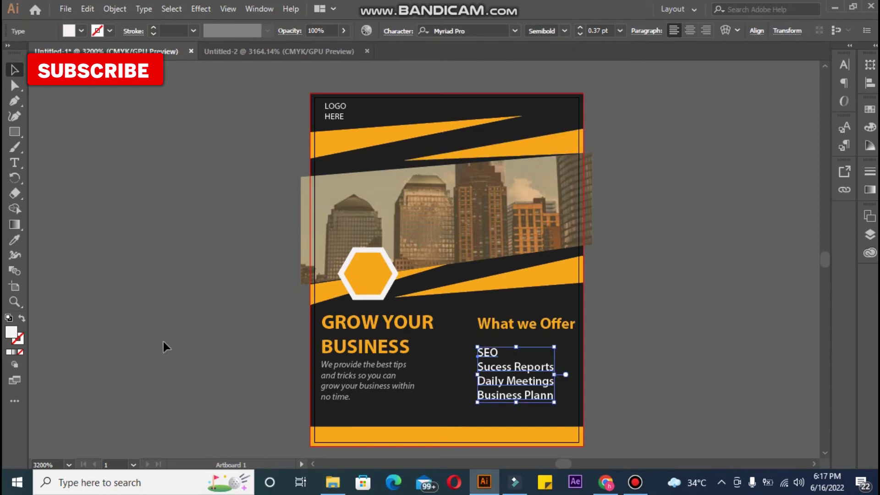
click(163, 342)
Change the GROW YOUR BUSINESS paragraph from Italic to Regular.
click(341, 380)
click(564, 31)
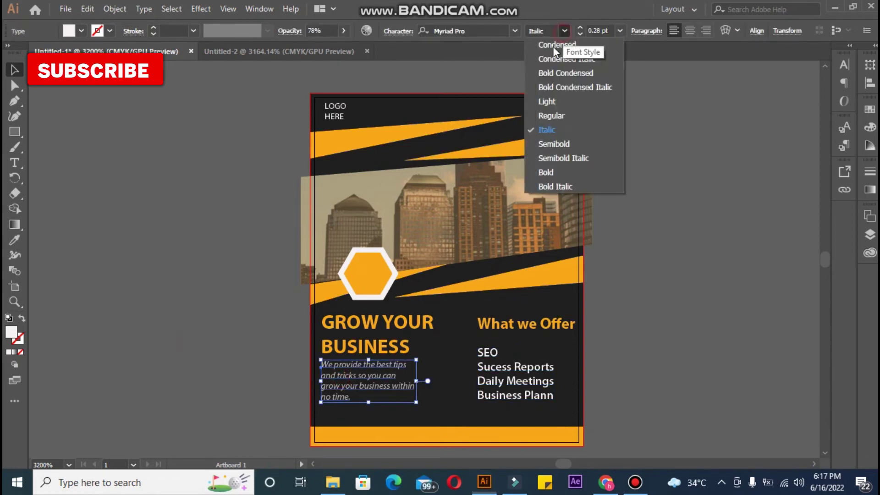
click(552, 116)
click(180, 280)
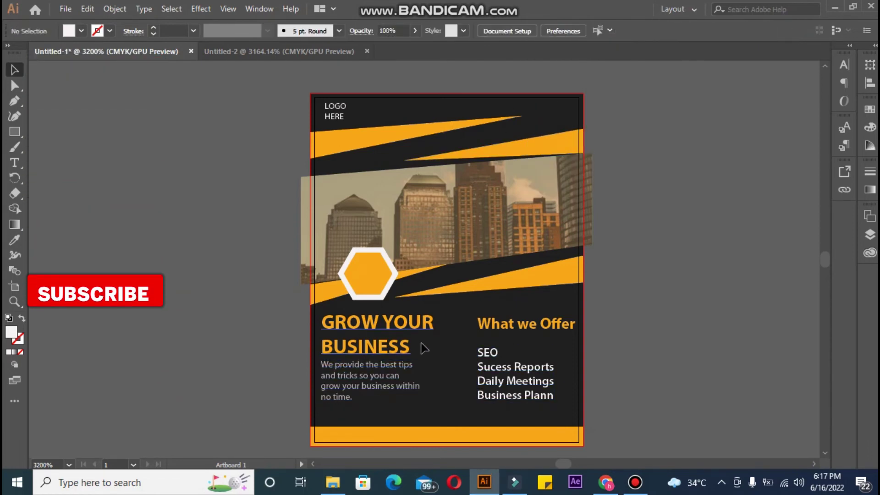
Create a 3-sided polygon with the Polygon tool's settings dialog.
drag(15, 132, 68, 163)
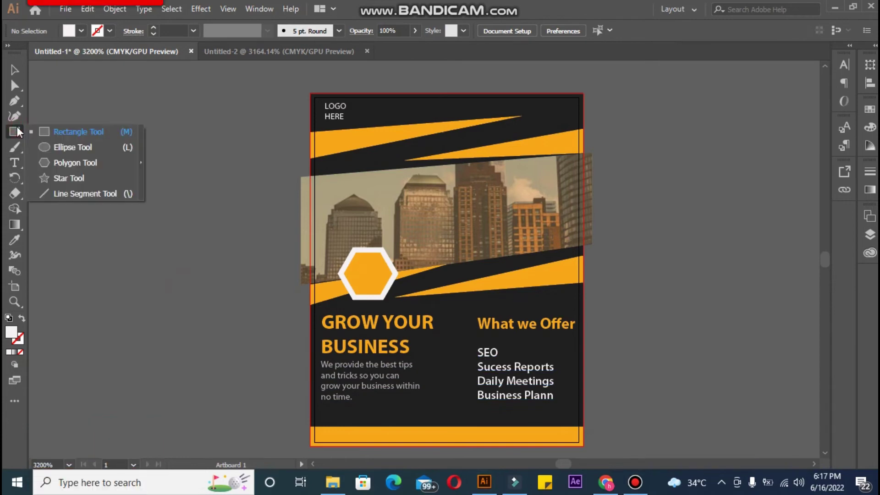
click(159, 219)
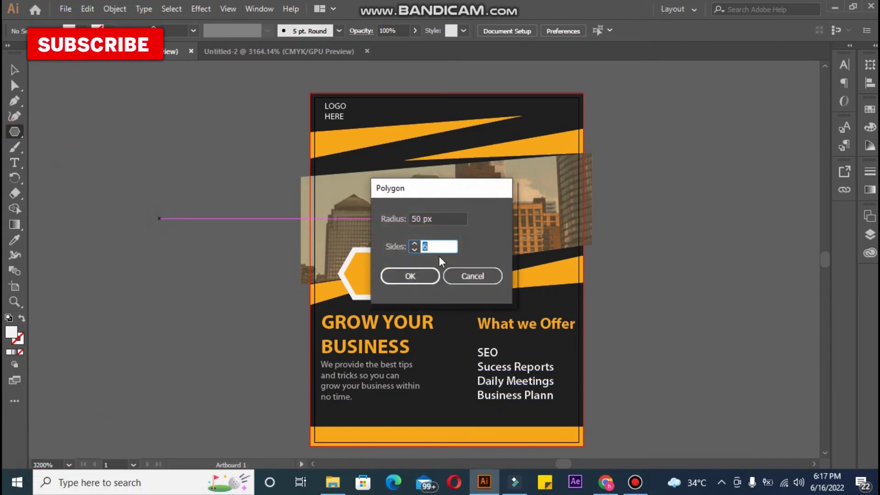
click(415, 244)
text(3)
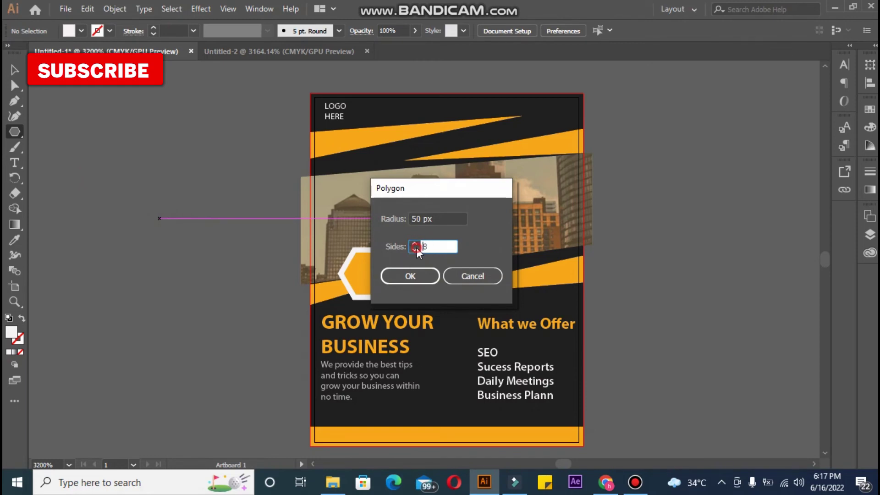
click(410, 276)
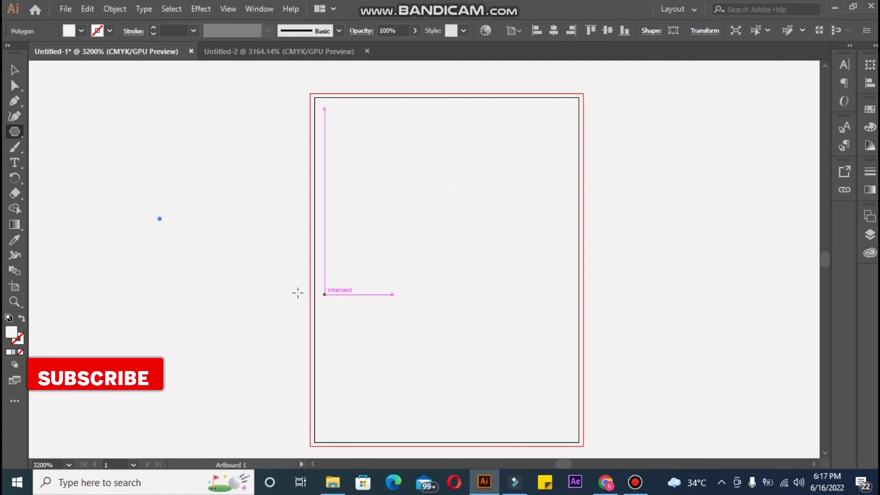
At 300% zoom, shrink the triangle and move it onto the skyline photo above the hexagon.
click(68, 465)
click(68, 254)
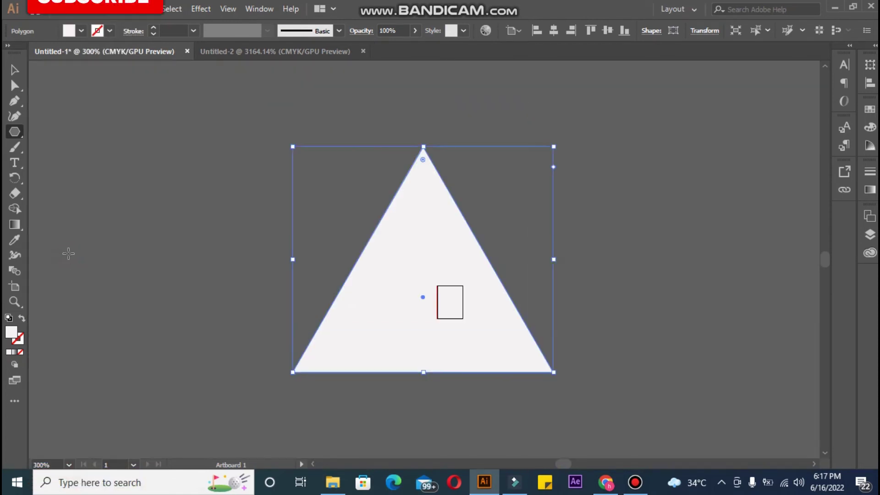
click(14, 70)
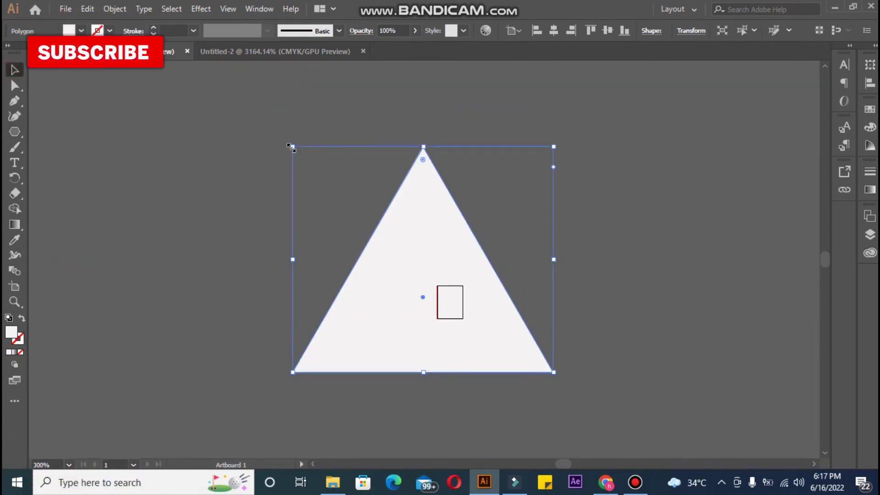
drag(292, 147, 496, 352)
drag(583, 366, 562, 382)
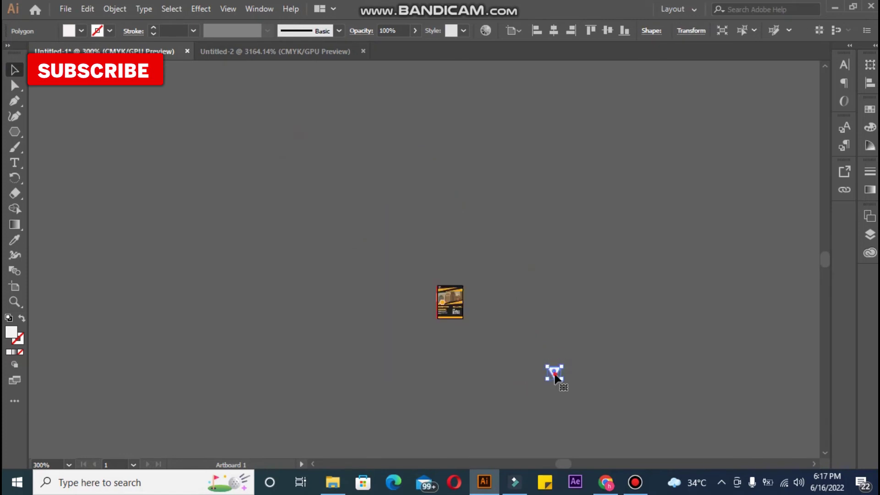
click(434, 305)
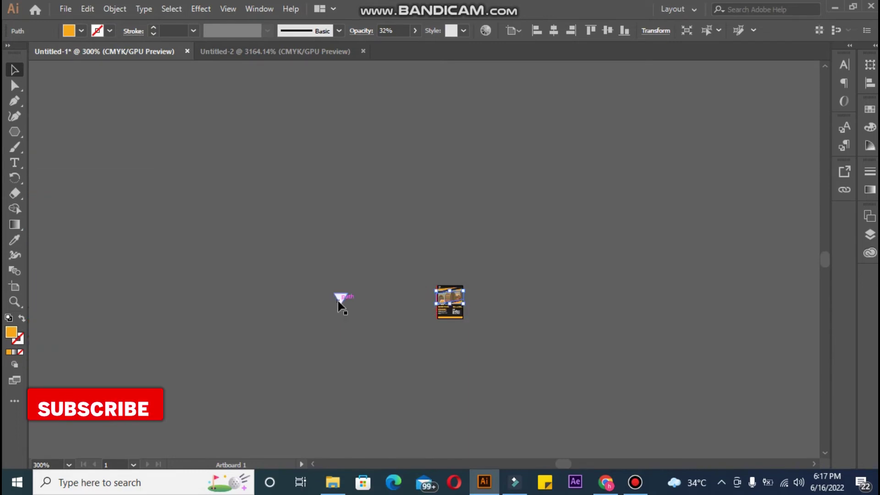
drag(340, 298, 445, 308)
Move the white triangle off the flyer, shrink it to bullet size and rotate it right.
scroll(446, 328, up, 5)
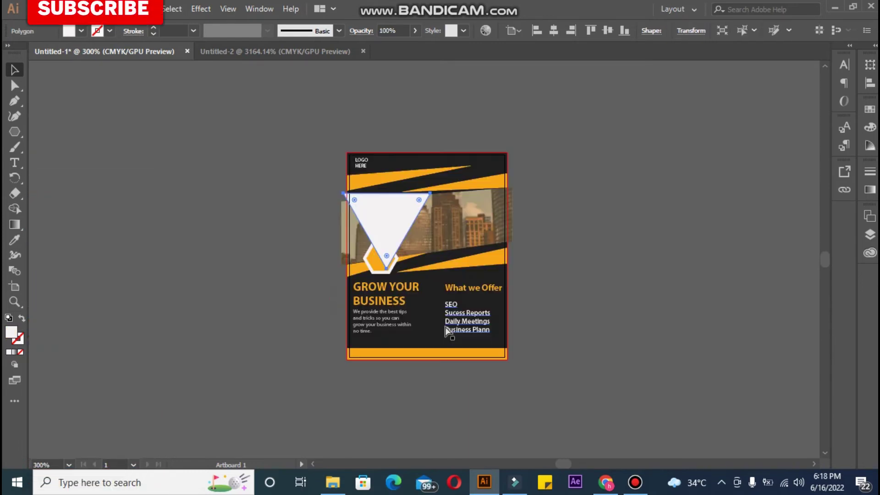
scroll(446, 330, up, 1)
scroll(446, 329, up, 1)
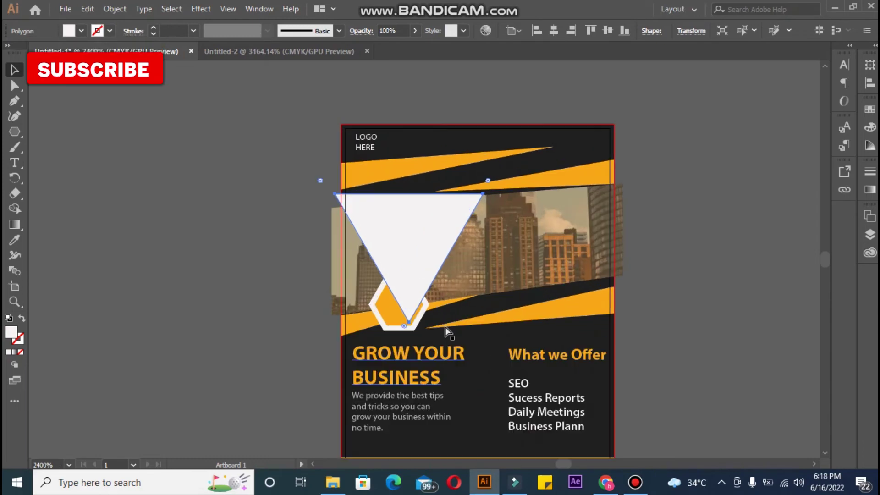
scroll(447, 330, up, 1)
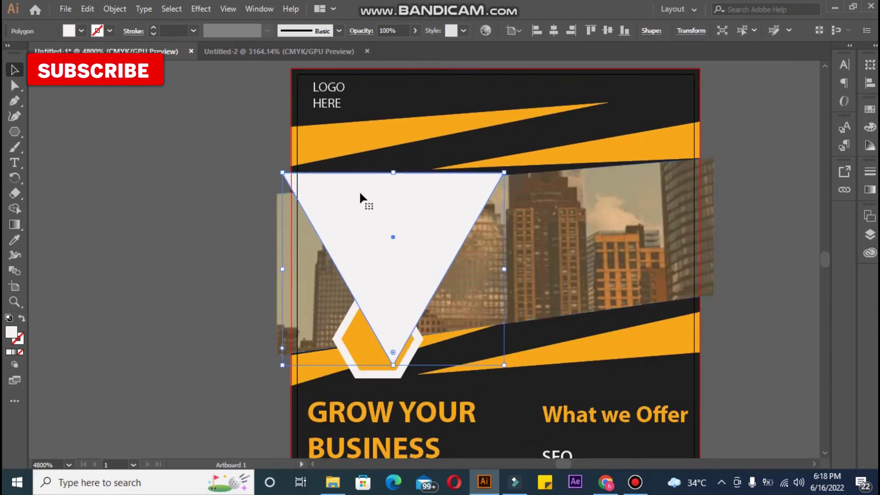
drag(360, 195, 164, 209)
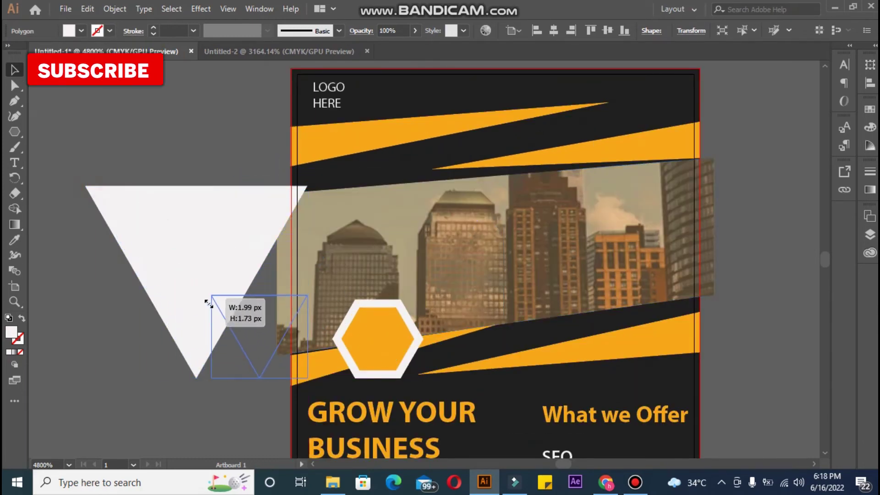
mouse_move(87, 187)
mouse_down()
mouse_move(246, 324)
mouse_move(270, 375)
mouse_up()
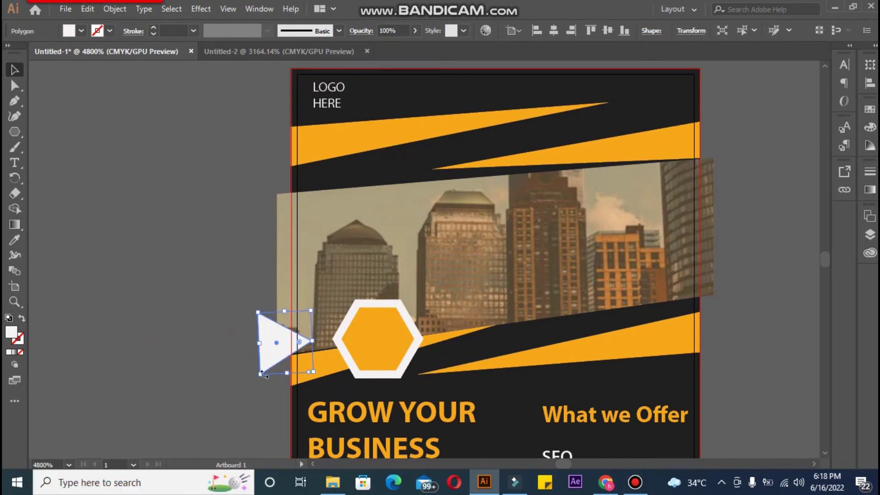
mouse_move(261, 375)
mouse_down()
mouse_move(284, 344)
mouse_move(313, 348)
mouse_up()
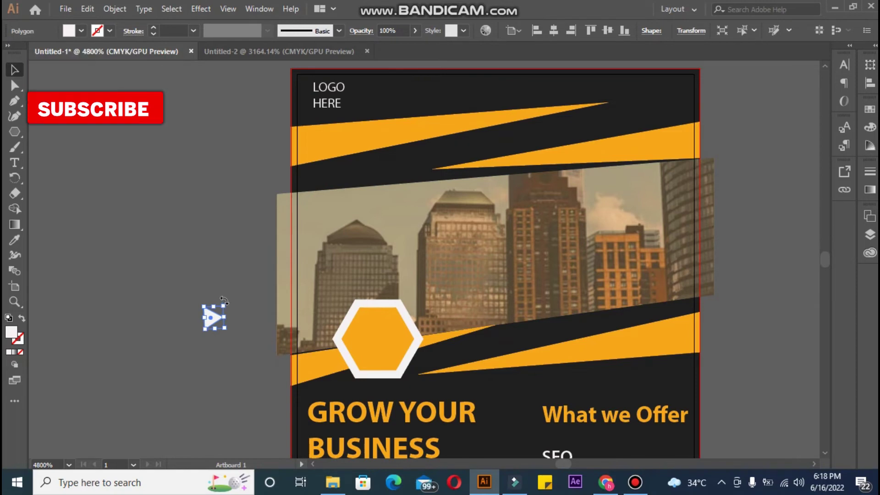
drag(225, 306, 226, 306)
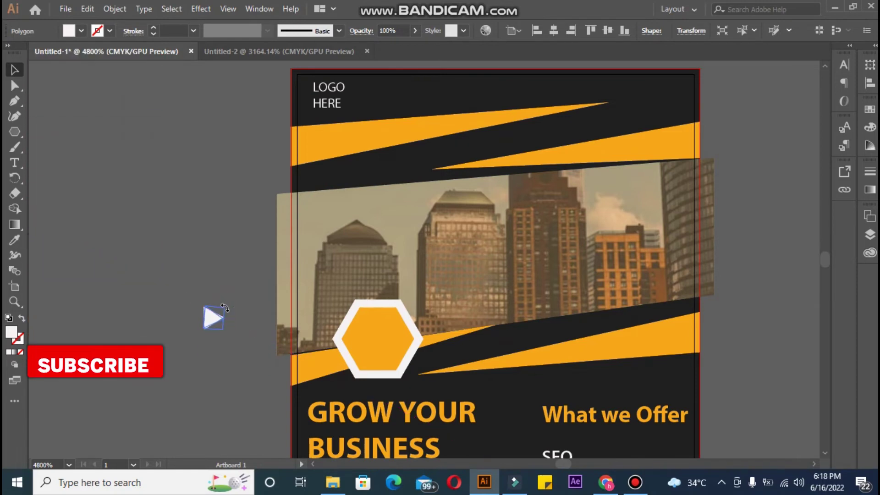
drag(225, 306, 202, 336)
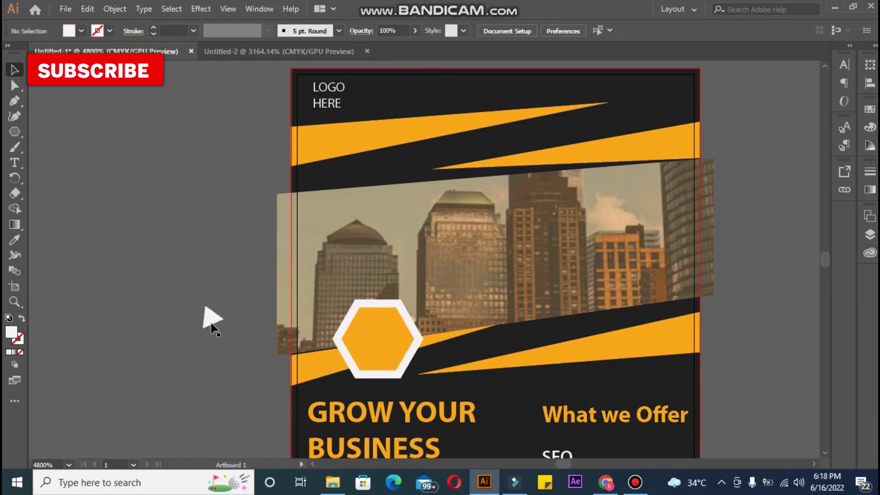
drag(204, 329, 209, 327)
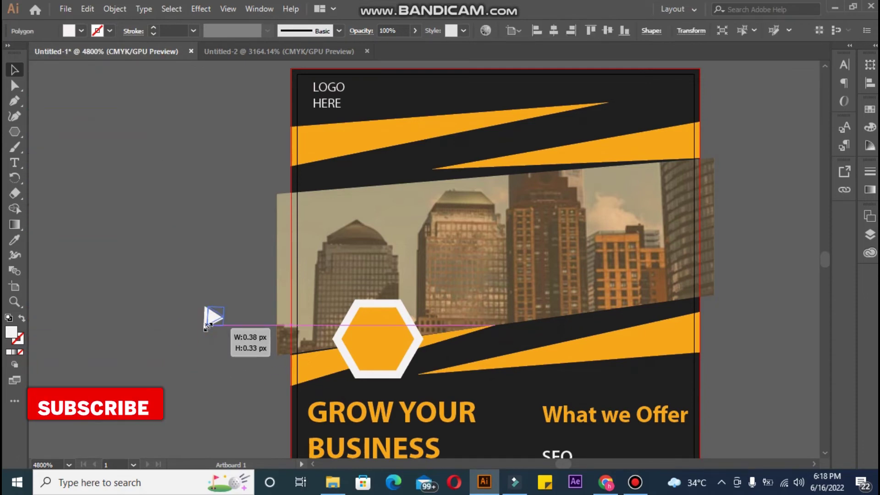
drag(209, 326, 208, 329)
Sample the band orange onto the triangle and place copies beside the list items.
click(14, 240)
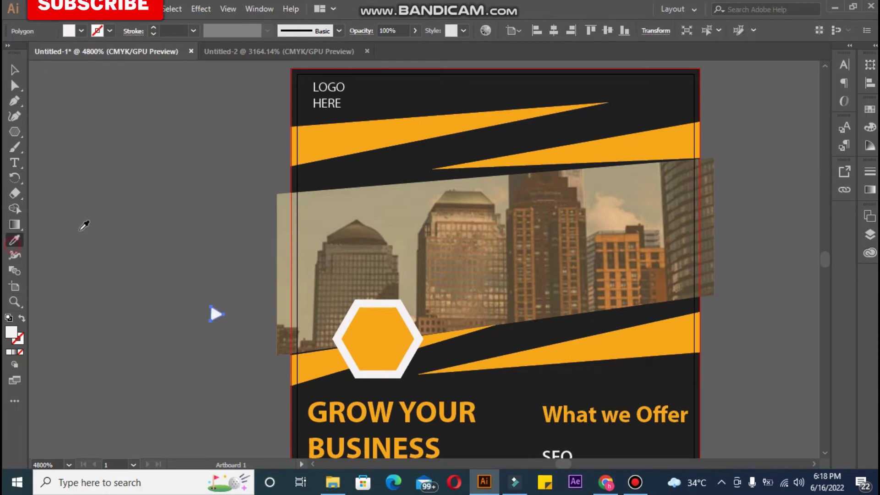
click(308, 153)
key(v)
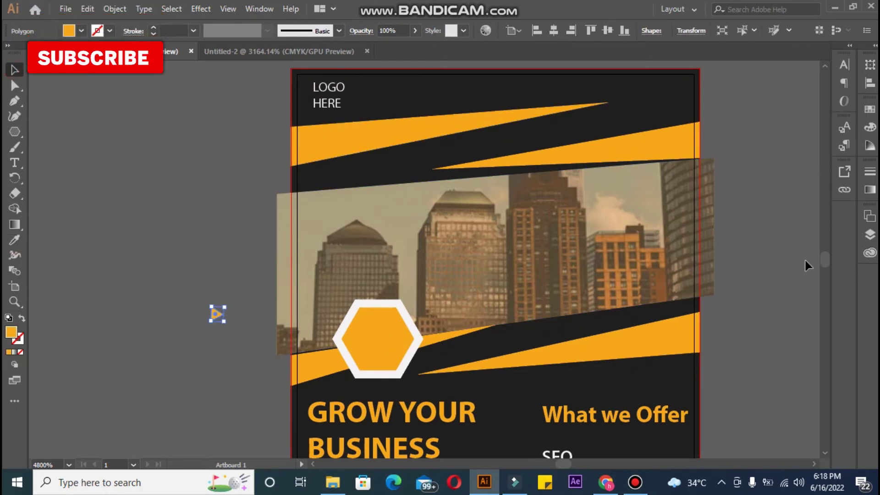
key(ctrl+minus)
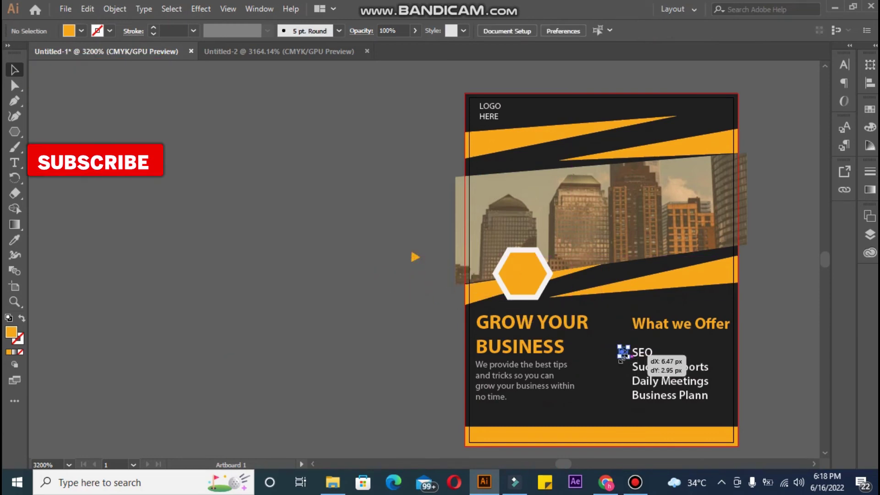
mouse_move(620, 361)
mouse_down()
mouse_move(623, 353)
mouse_move(623, 367)
mouse_up()
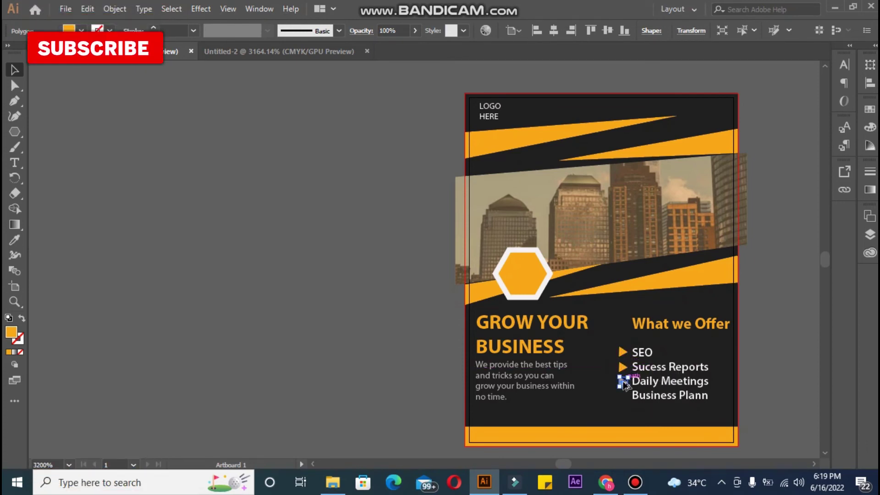
drag(624, 384, 627, 401)
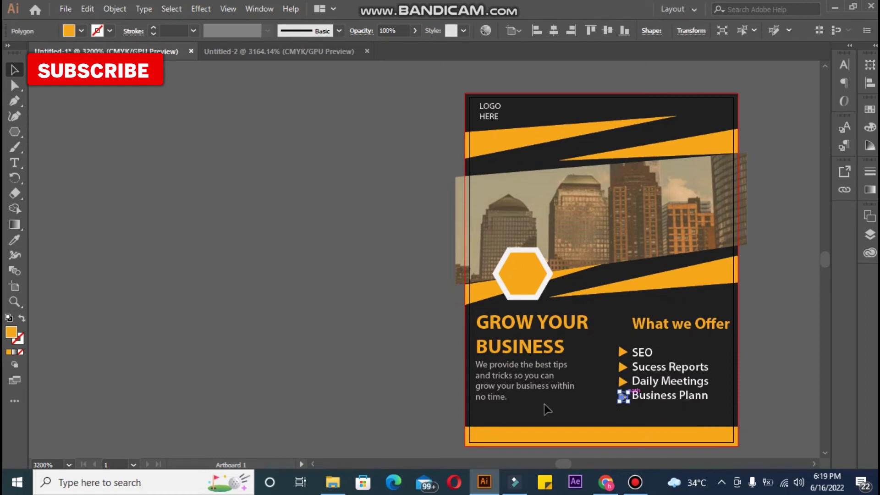
Enlarge the What we Offer list text slightly.
click(650, 397)
drag(707, 403, 713, 406)
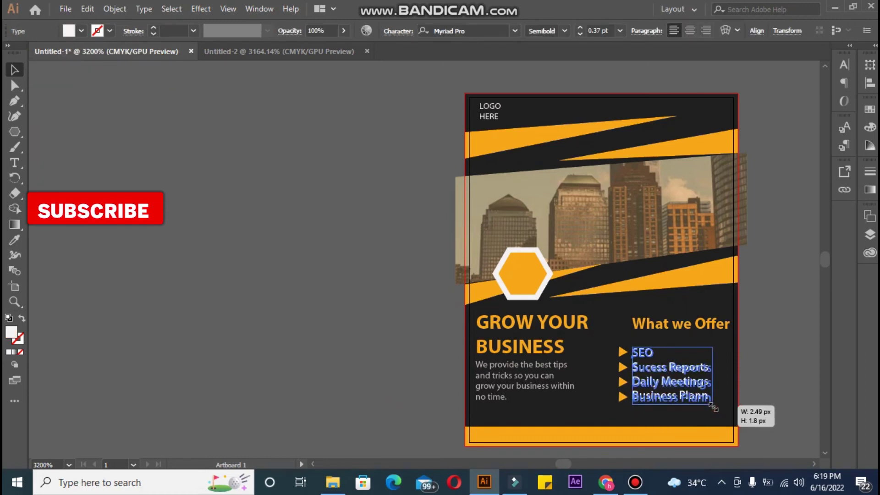
click(440, 369)
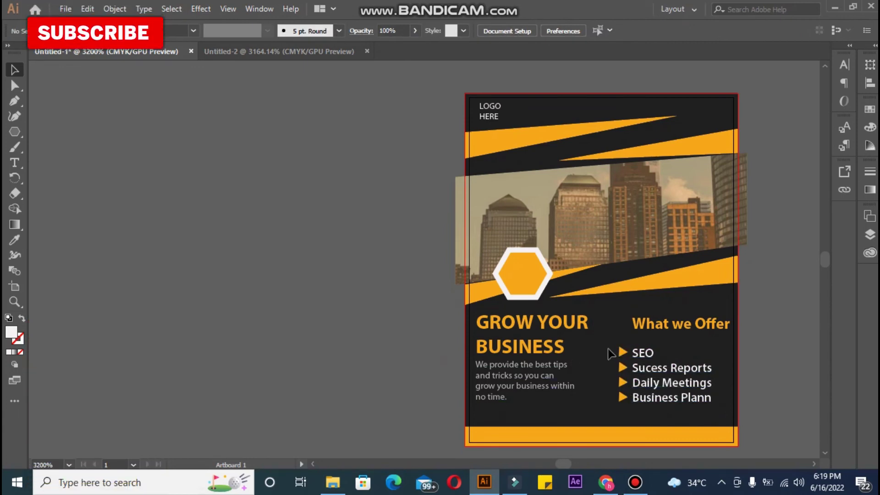
Group the four triangle bullets and align them evenly beside the list text.
drag(623, 352, 621, 377)
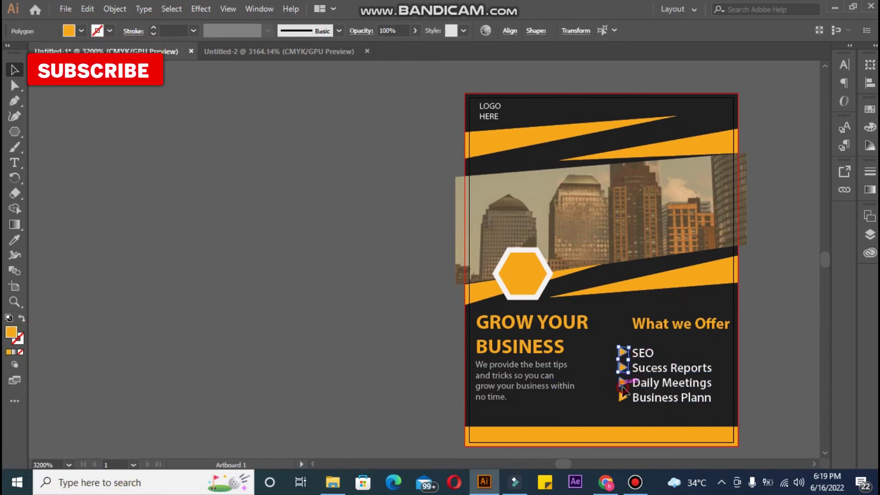
key(ctrl+g)
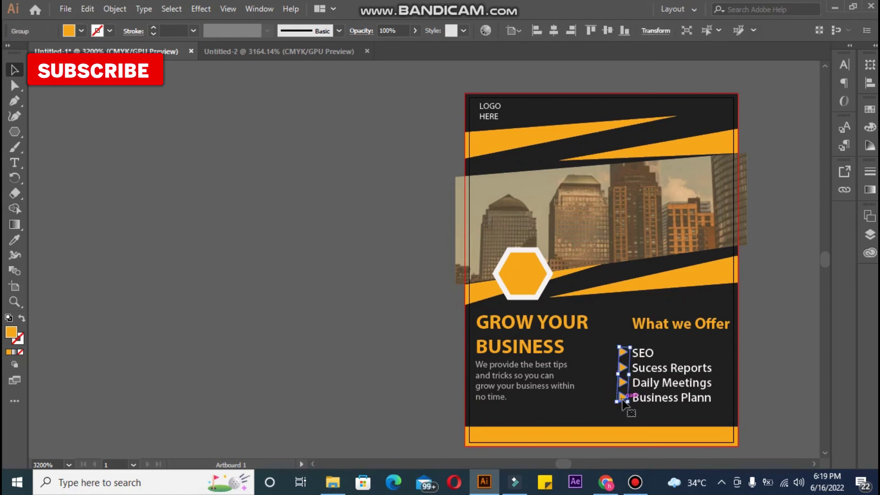
drag(623, 399, 621, 403)
drag(593, 375, 624, 373)
click(292, 360)
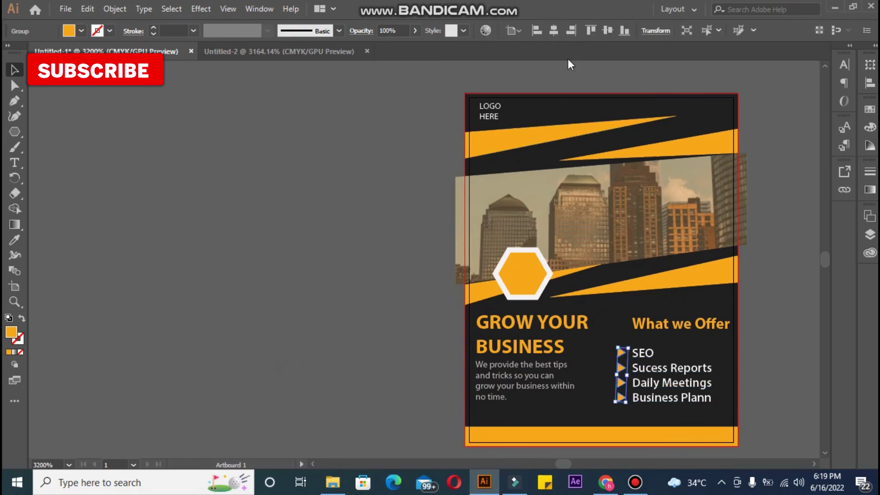
click(555, 34)
click(352, 227)
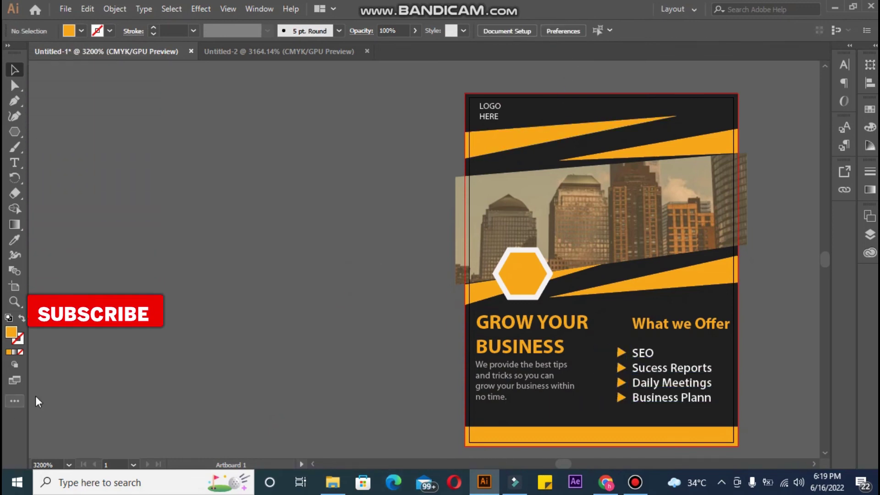
click(13, 129)
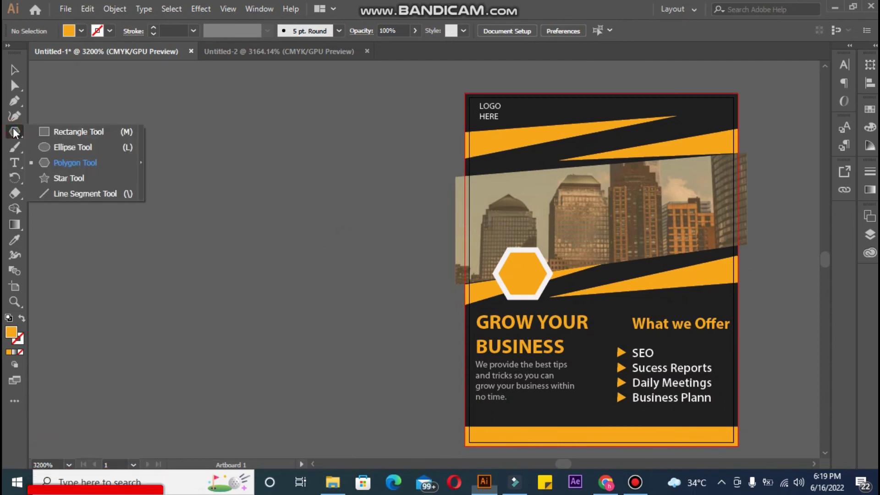
Add a second line 'OFF' beneath '30%' in the badge text.
click(118, 279)
click(499, 276)
click(14, 164)
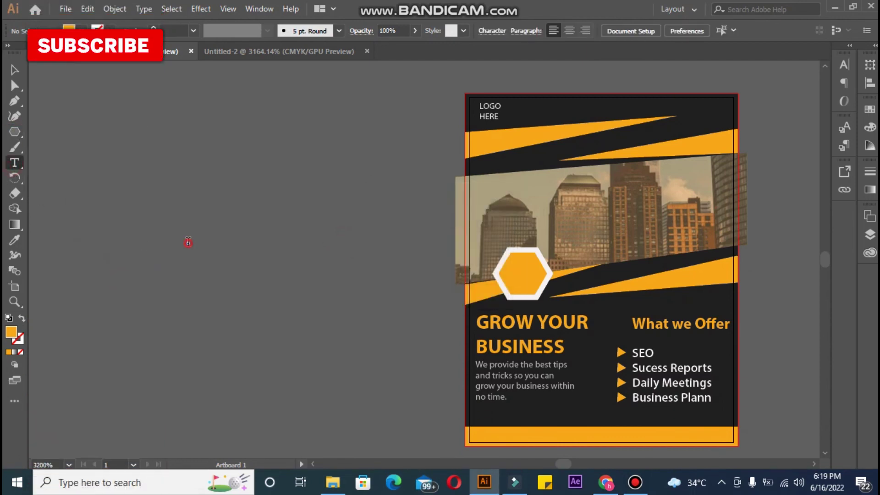
click(188, 240)
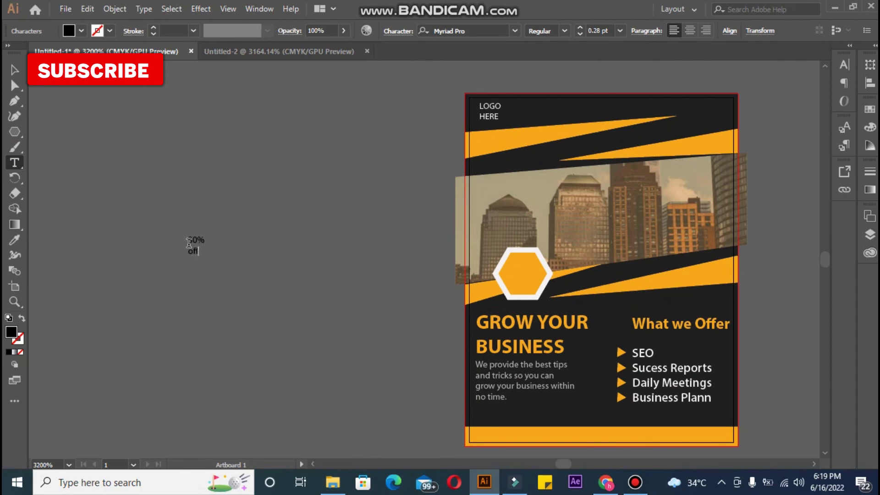
key(Return)
text(OFF)
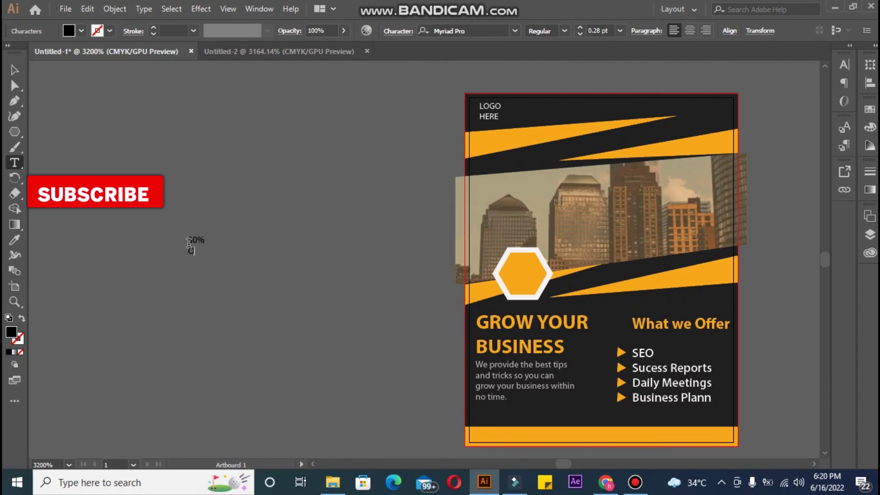
key(Escape)
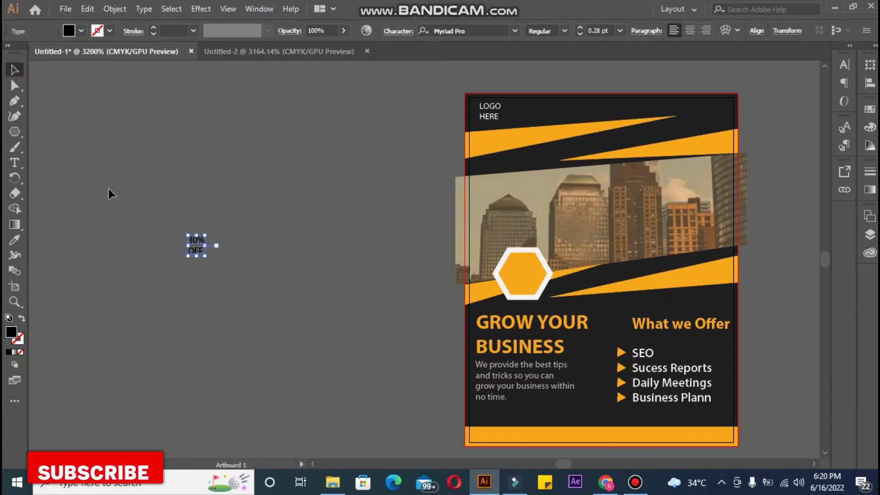
Give the 30% OFF text the bold GROW YOUR styling and size it to fit the hexagon.
drag(206, 260, 227, 277)
click(15, 240)
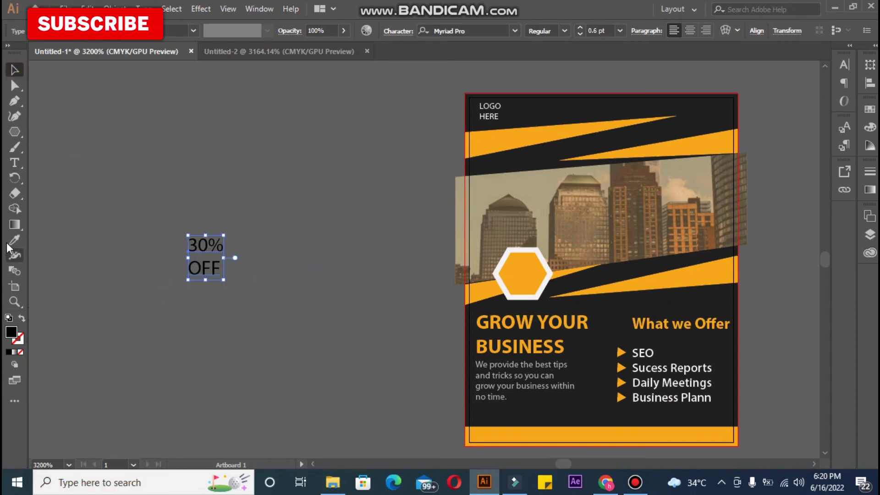
click(498, 322)
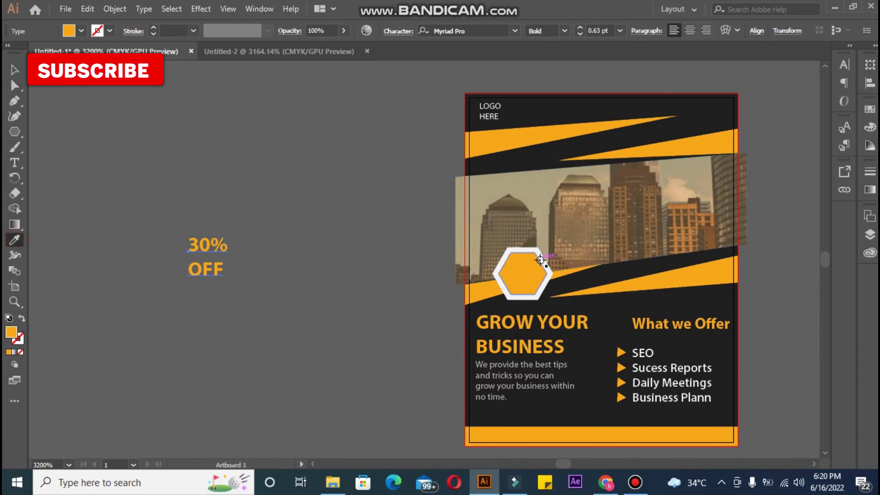
click(15, 69)
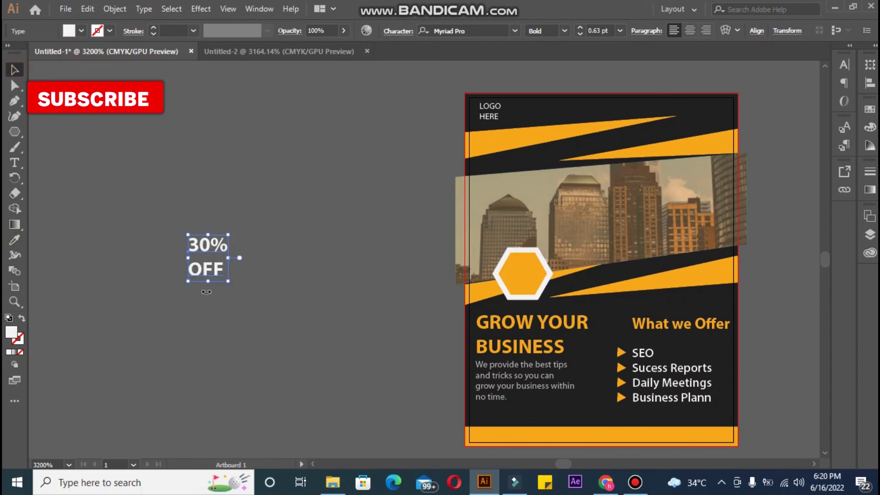
mouse_move(230, 281)
mouse_down()
mouse_move(225, 260)
mouse_move(215, 264)
mouse_move(526, 270)
mouse_move(508, 258)
mouse_up()
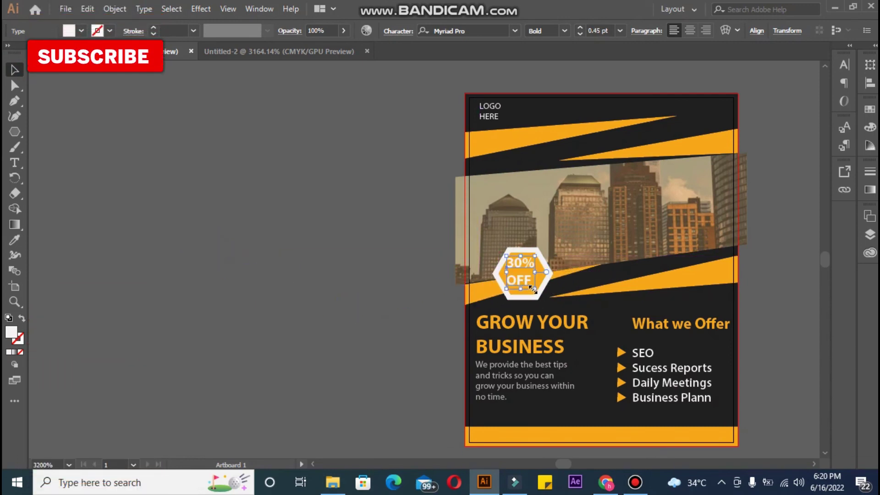
drag(535, 288, 537, 292)
click(339, 264)
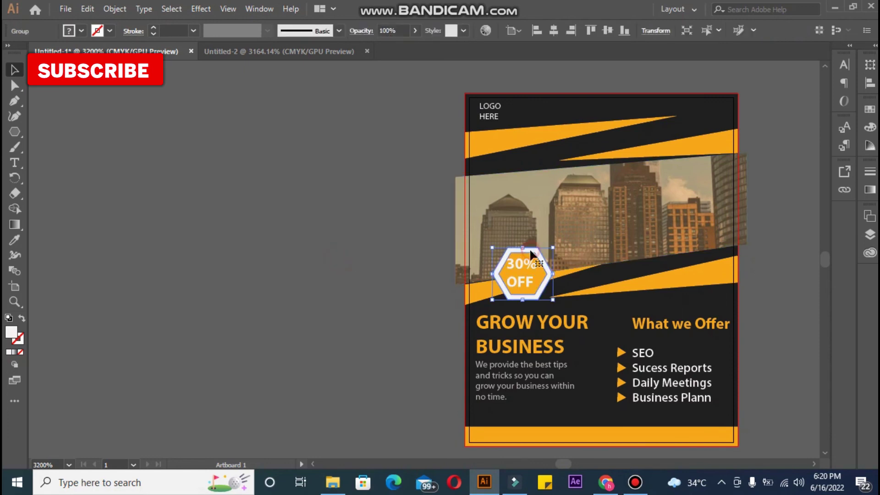
Centre the 30% OFF text horizontally and vertically on the hexagon.
shift+click(527, 259)
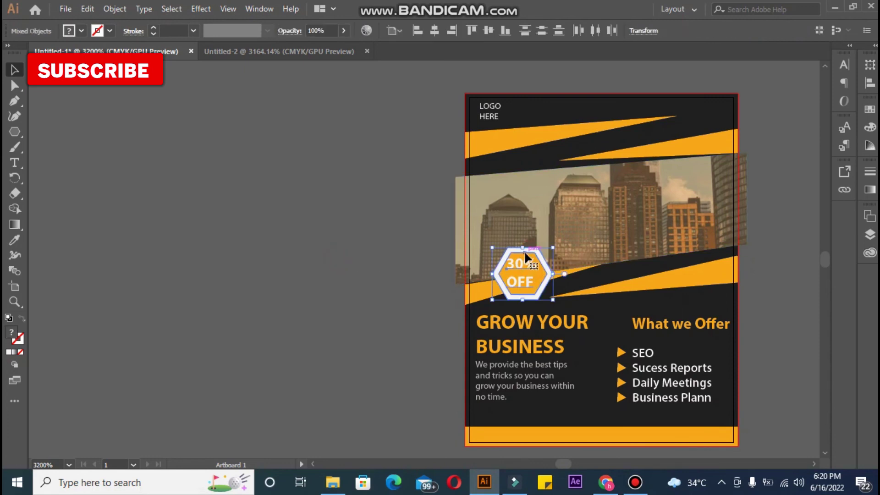
click(435, 34)
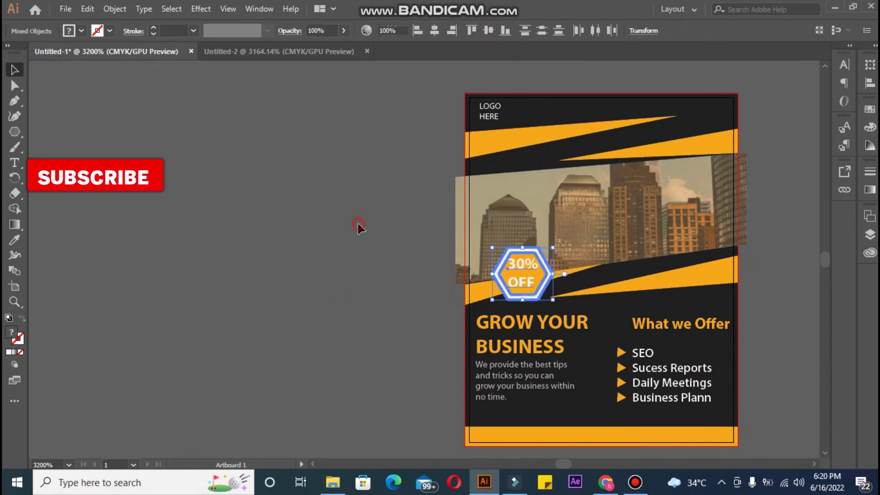
click(398, 245)
click(511, 260)
key(Right)
key(Right)
key(Right)
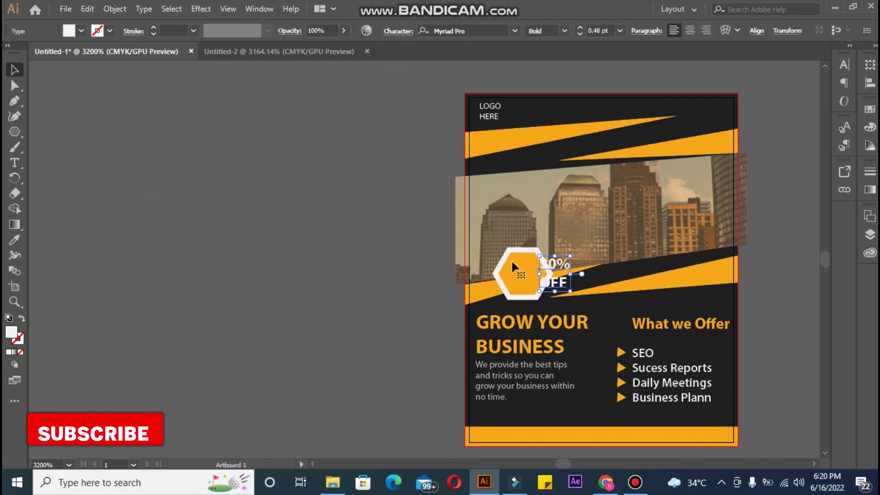
key(ctrl+z)
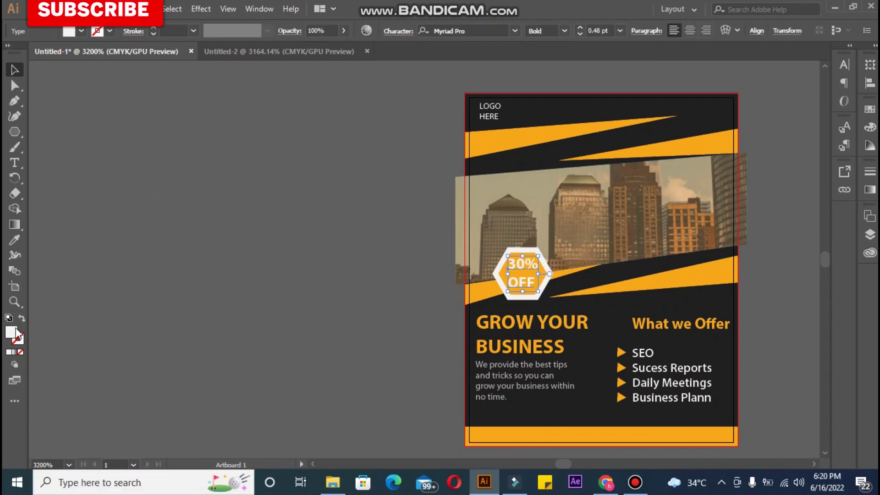
Fill the 30% OFF text with near-black 0C0C0C.
double_click(16, 332)
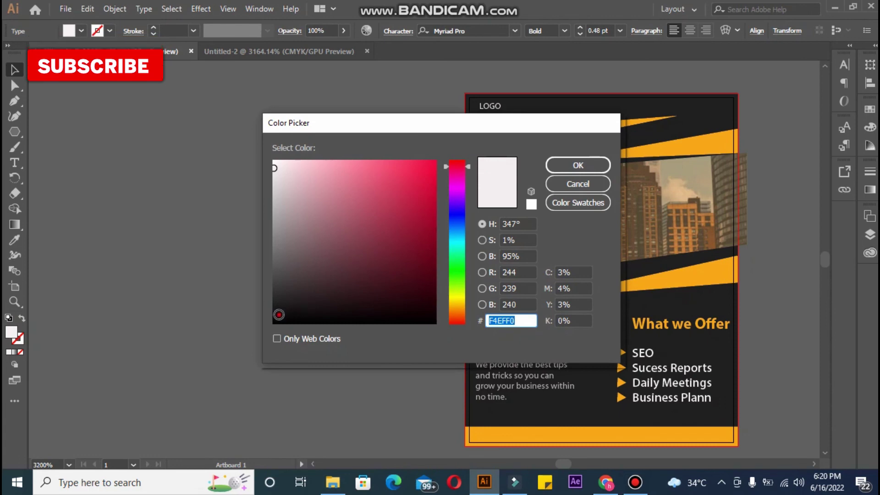
click(277, 316)
click(579, 165)
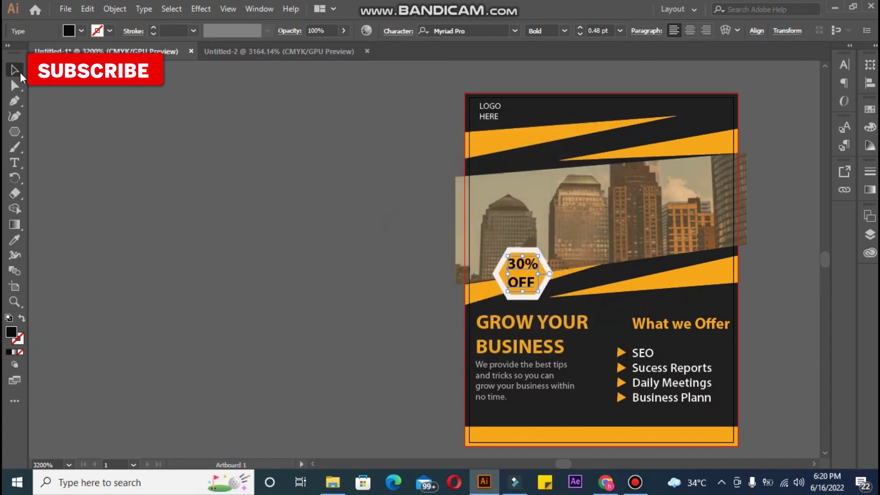
click(166, 192)
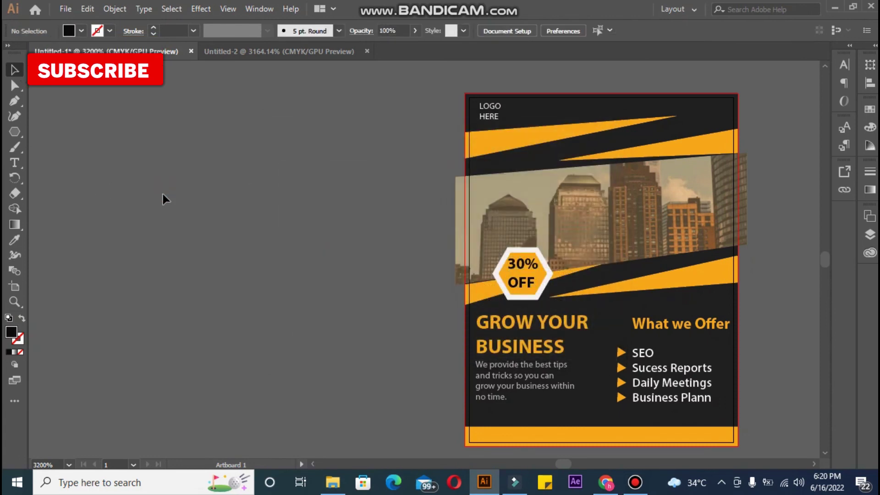
scroll(194, 248, down, 3)
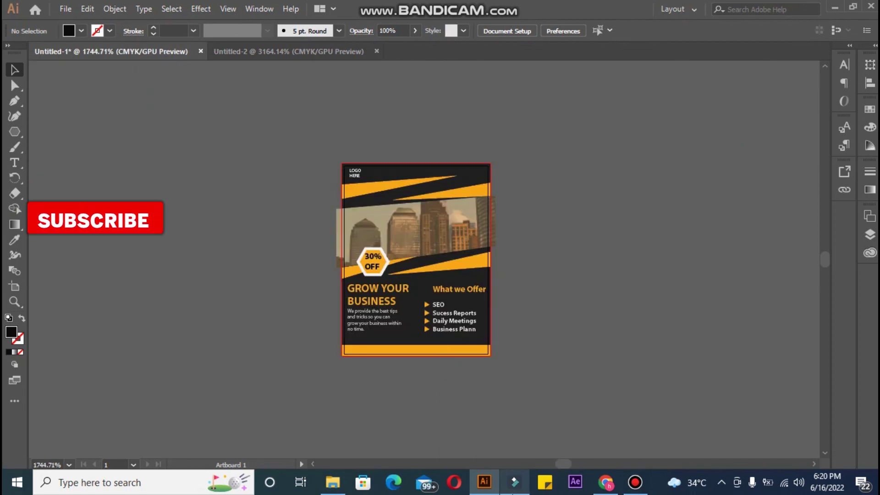
scroll(454, 248, up, 3)
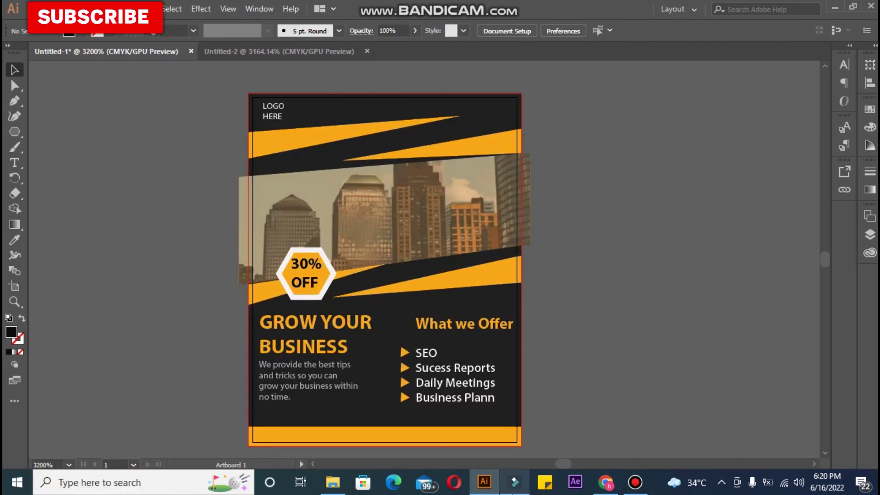
click(14, 162)
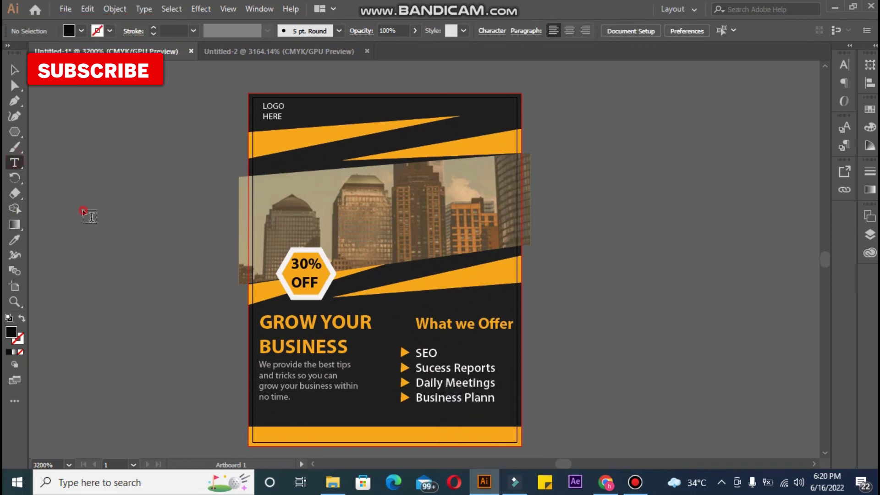
click(83, 211)
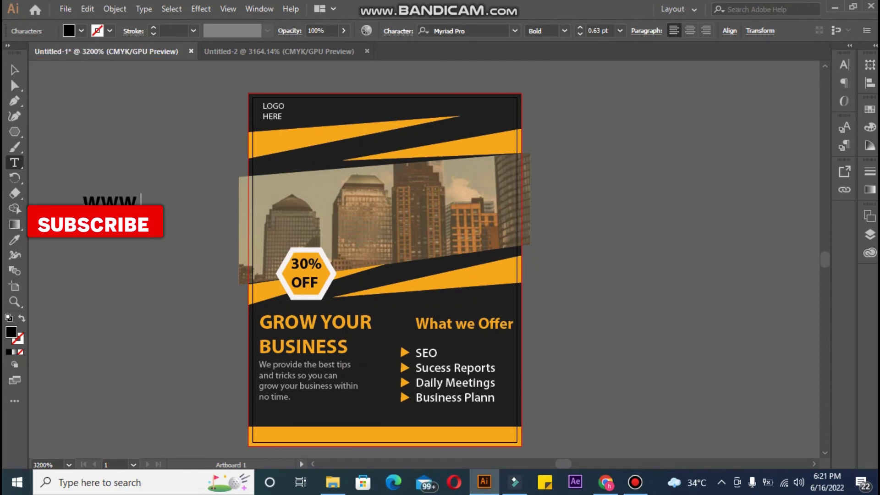
text(DIG)
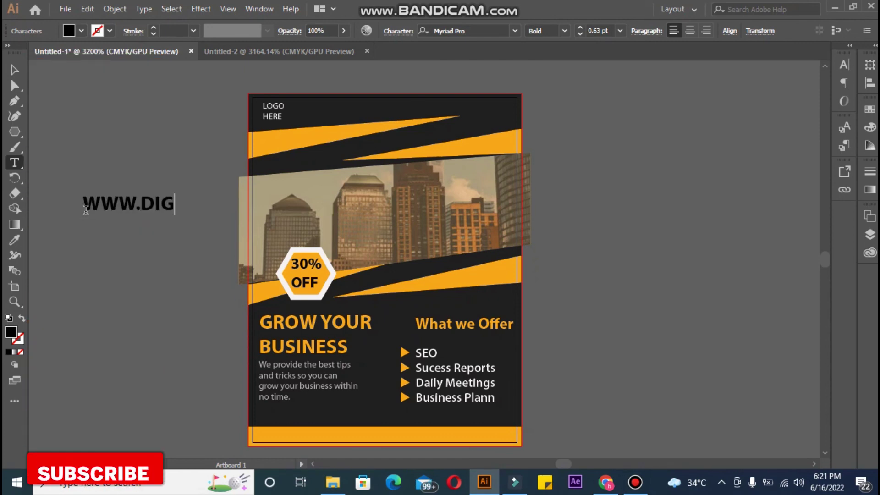
text(IMART)
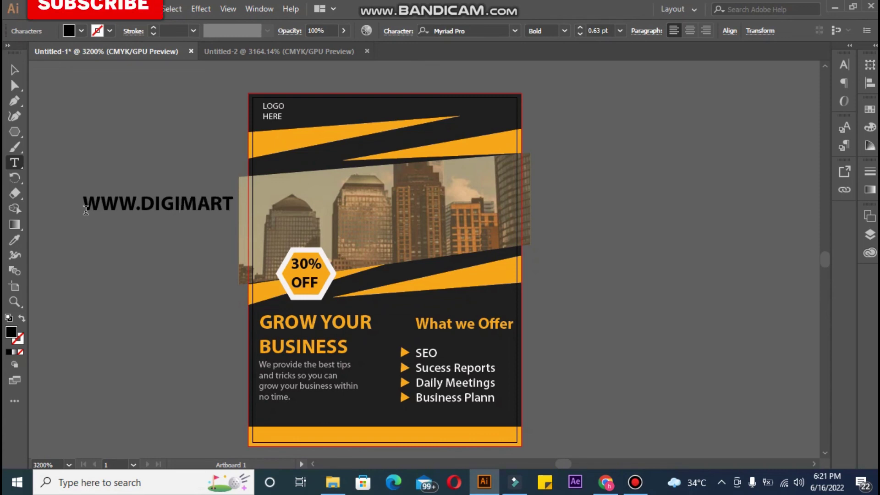
text(.COM)
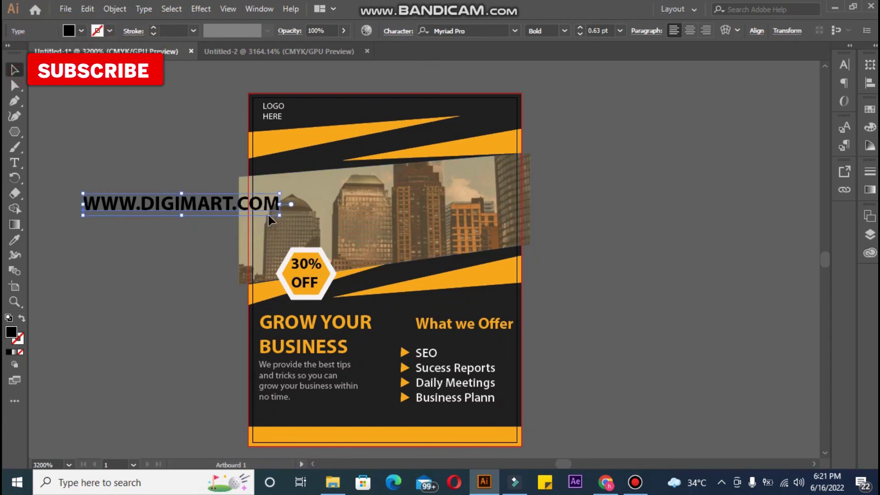
drag(280, 215, 217, 209)
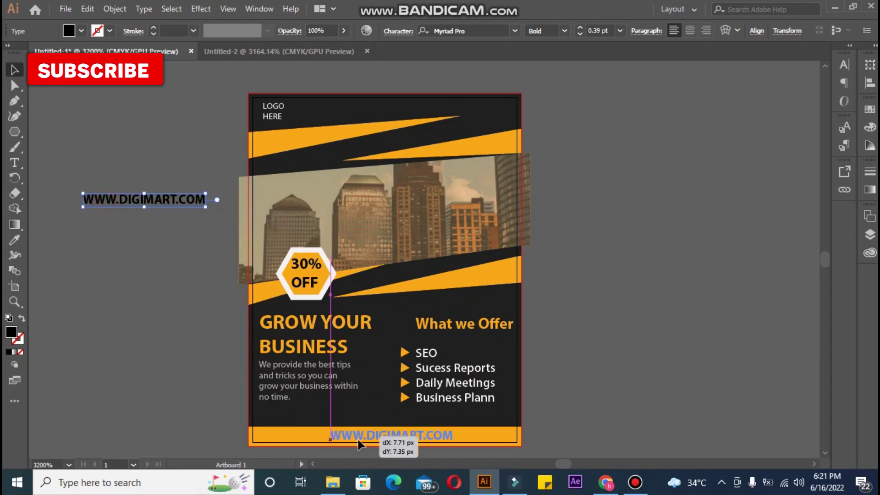
drag(359, 441, 356, 433)
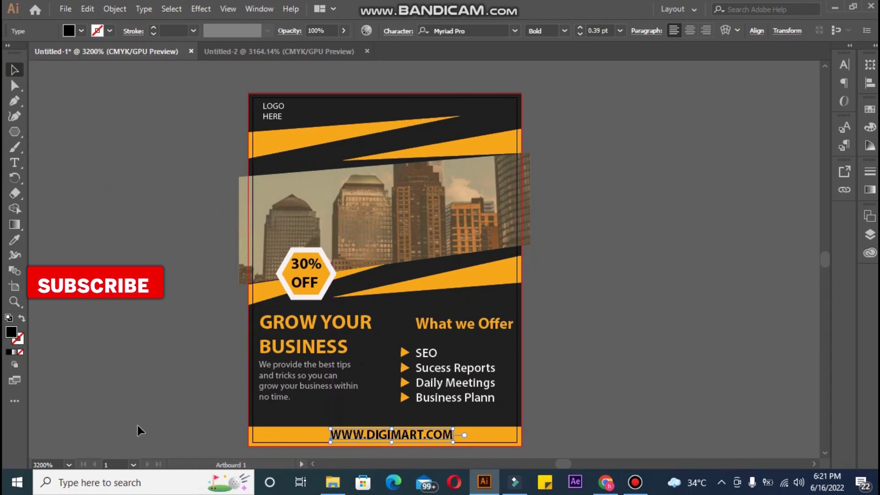
Centre the website text horizontally on the band and adjust its font size.
shift+click(318, 431)
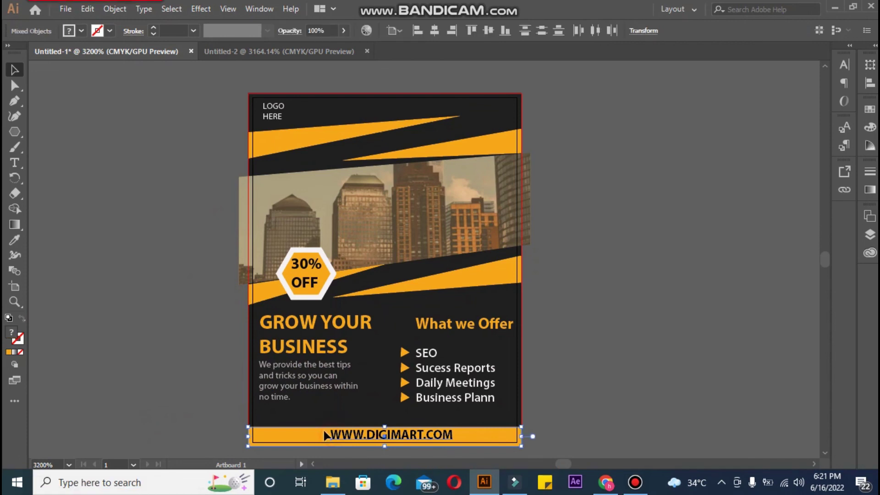
click(437, 33)
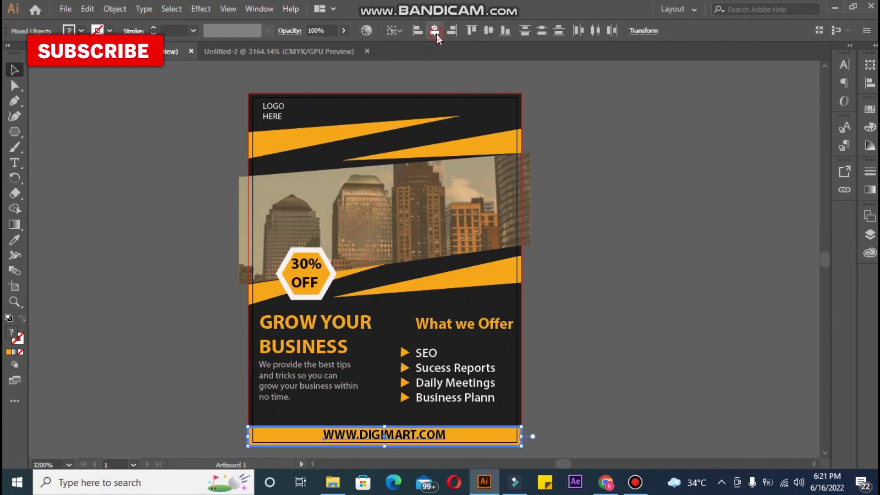
click(589, 304)
click(429, 436)
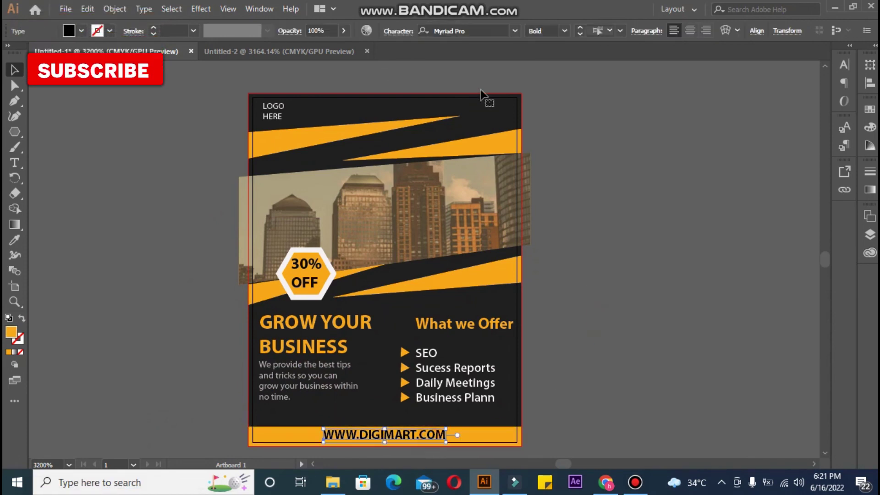
click(579, 34)
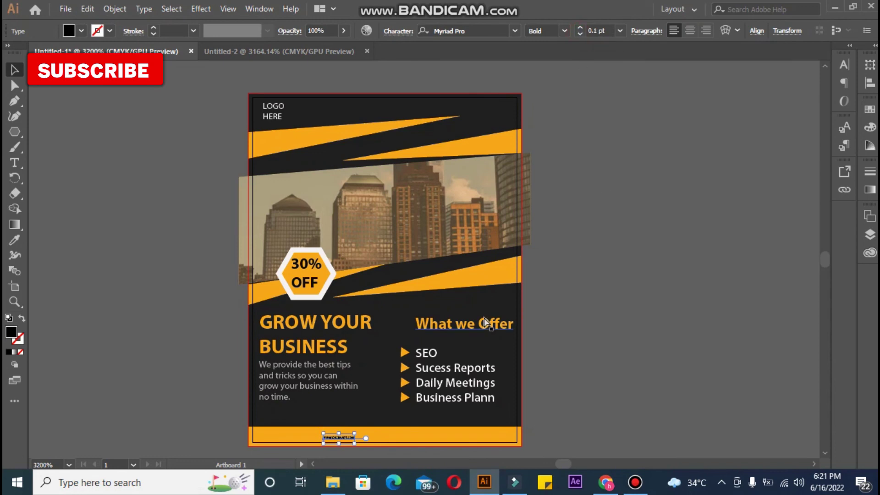
click(596, 353)
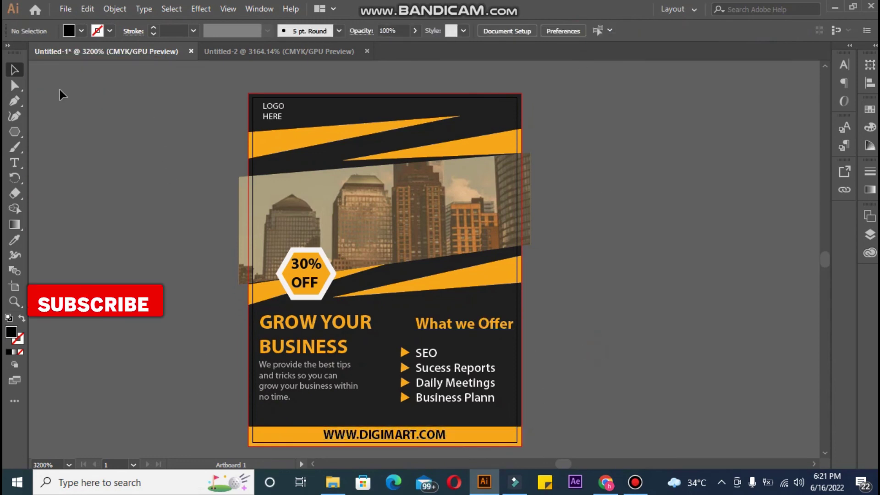
key(m)
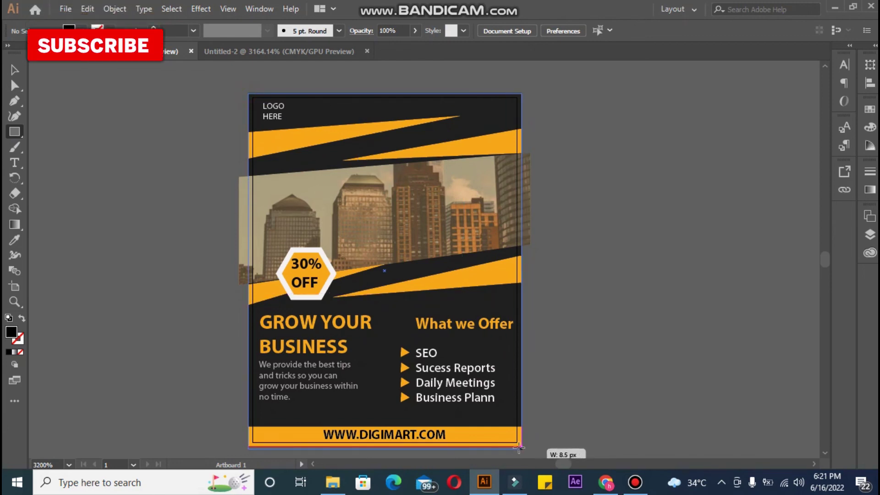
Draw an artboard-sized rectangle and make it a clipping mask over all unlocked artwork.
drag(427, 246, 521, 445)
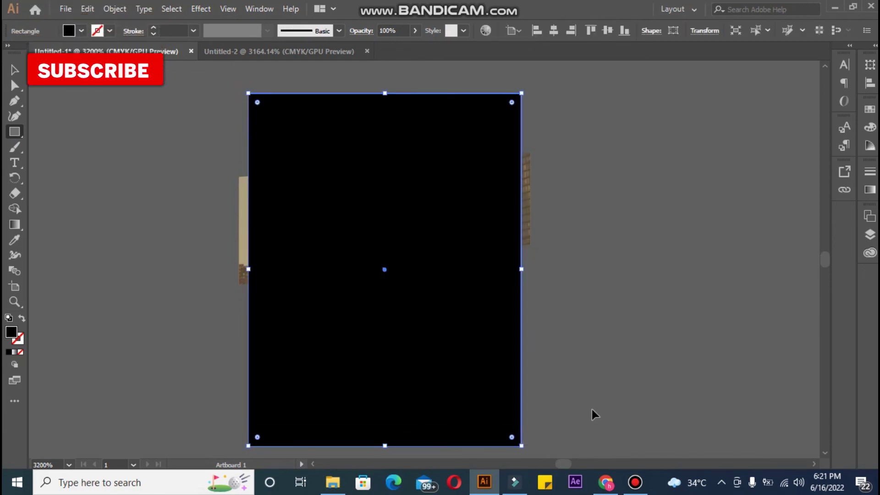
key(ctrl+alt+2)
right_click(386, 276)
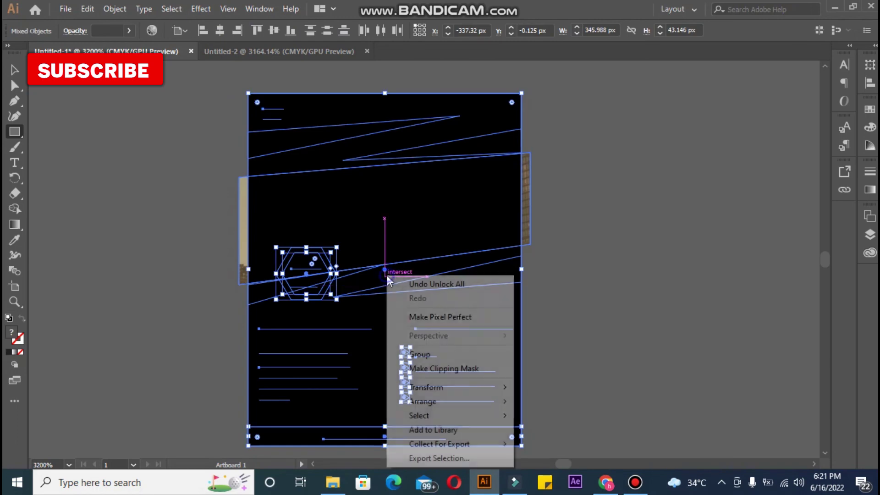
click(453, 368)
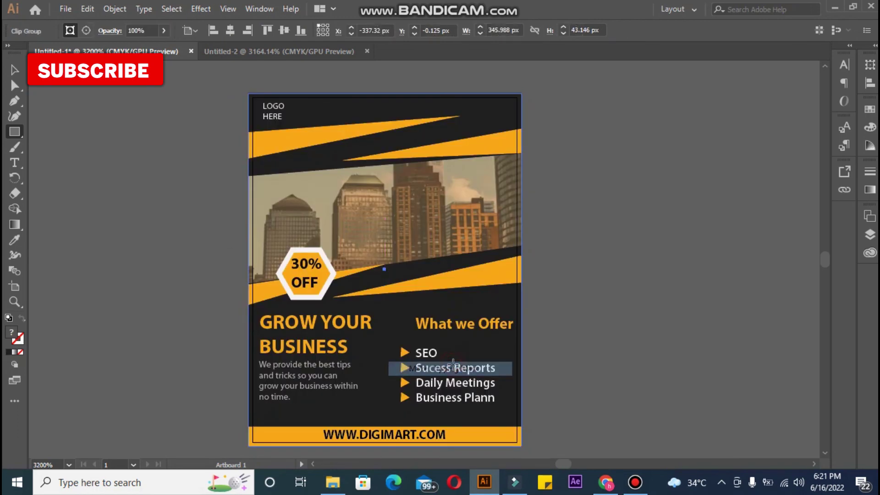
click(92, 239)
key(ctrl+plus)
key(ctrl+minus)
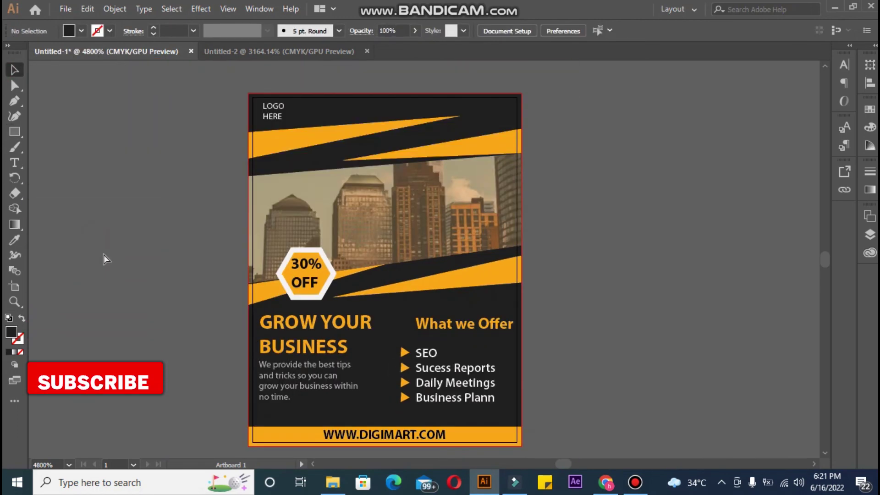
key(ctrl+minus)
key(ctrl+plus)
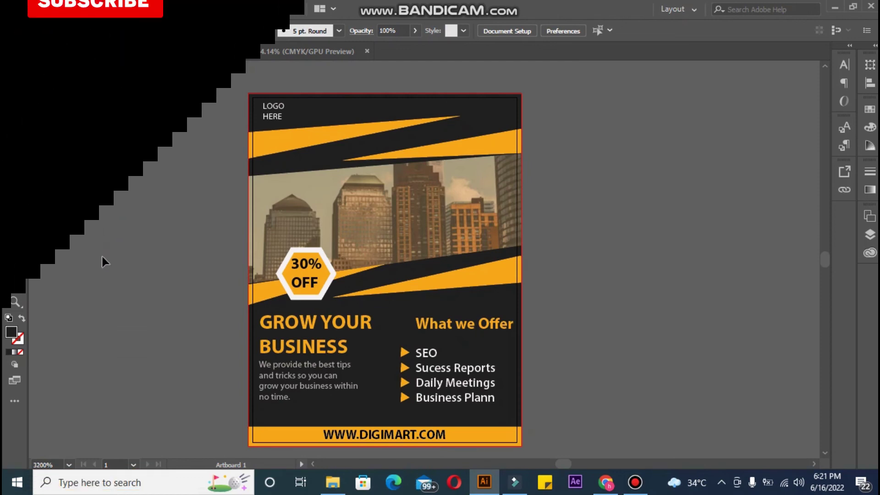